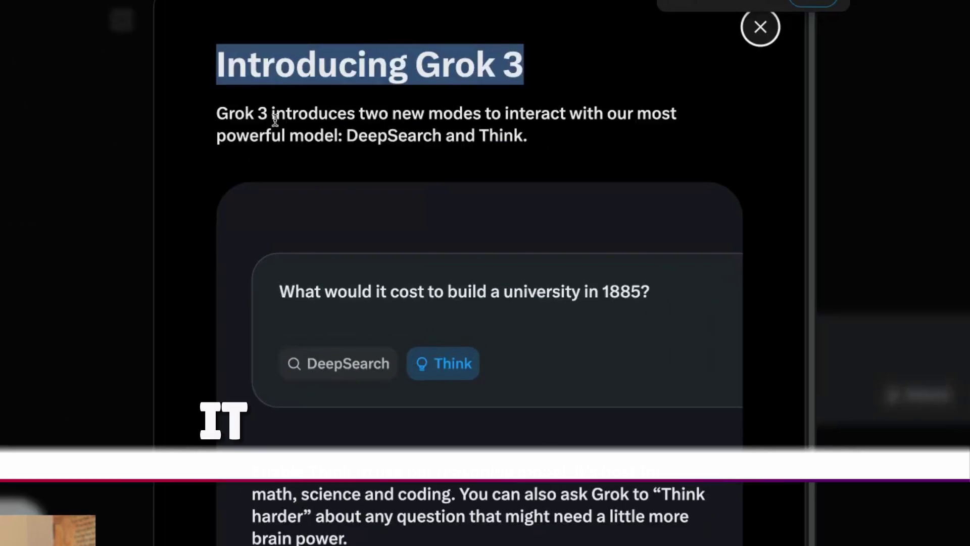
- Read the Grok 3 announcement text about its two new modes, DeepSearch and Think
left_click(275, 121)
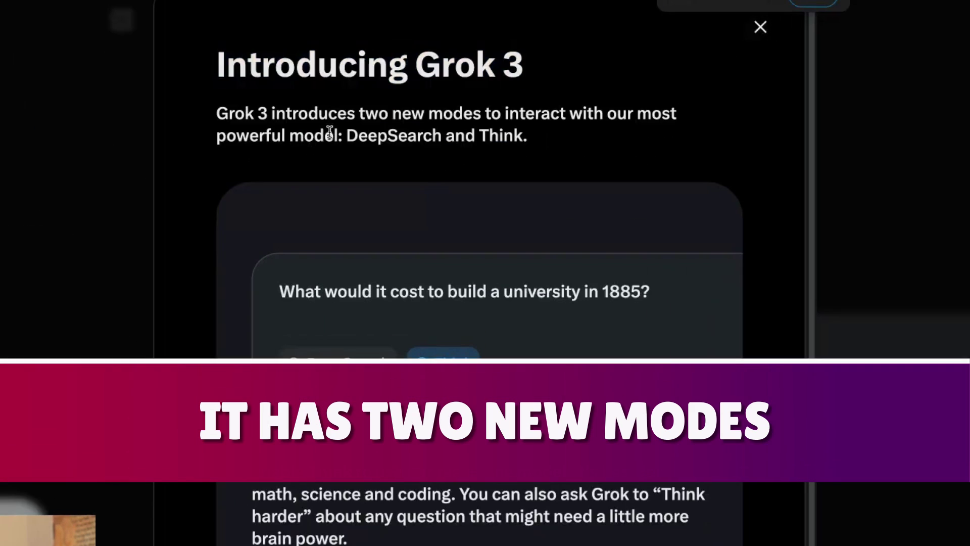
left_click_drag(249, 112, 586, 110)
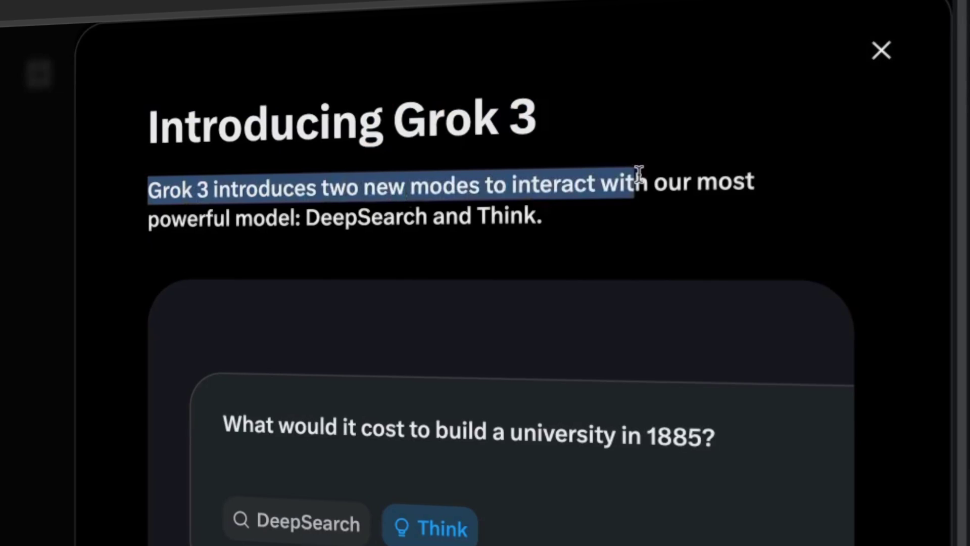
left_click_drag(639, 173, 538, 217)
left_click_drag(623, 212, 462, 225)
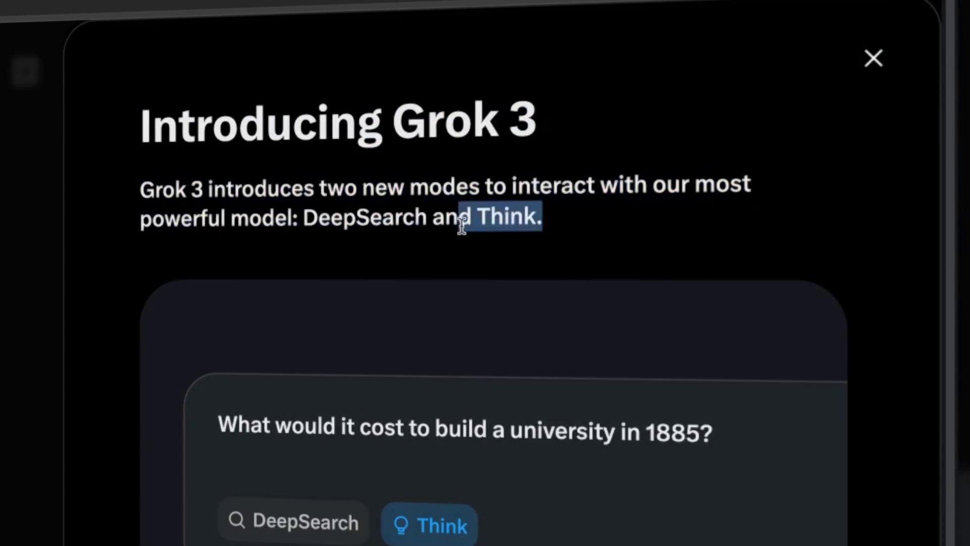
left_click(506, 216)
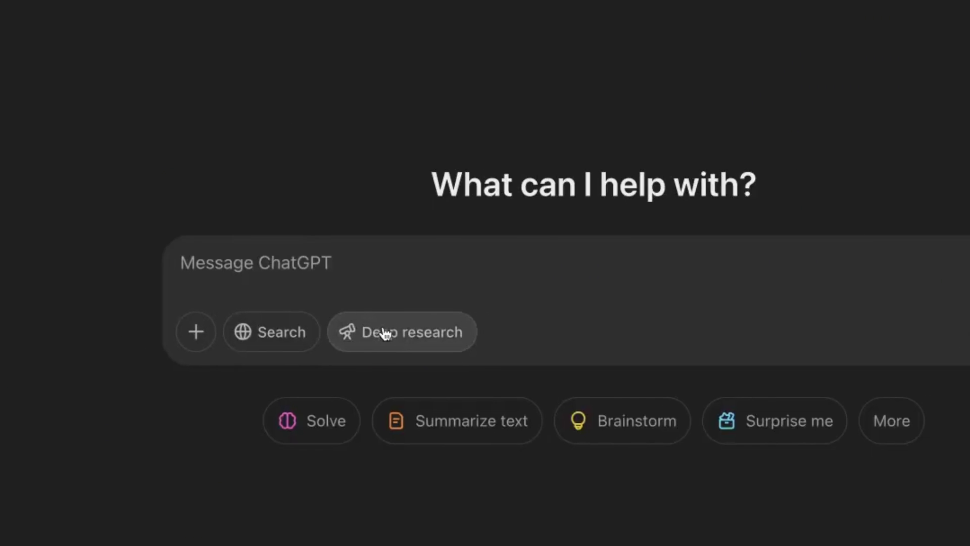
- Switch to ChatGPT and toggle Deep research for the message
left_click(414, 337)
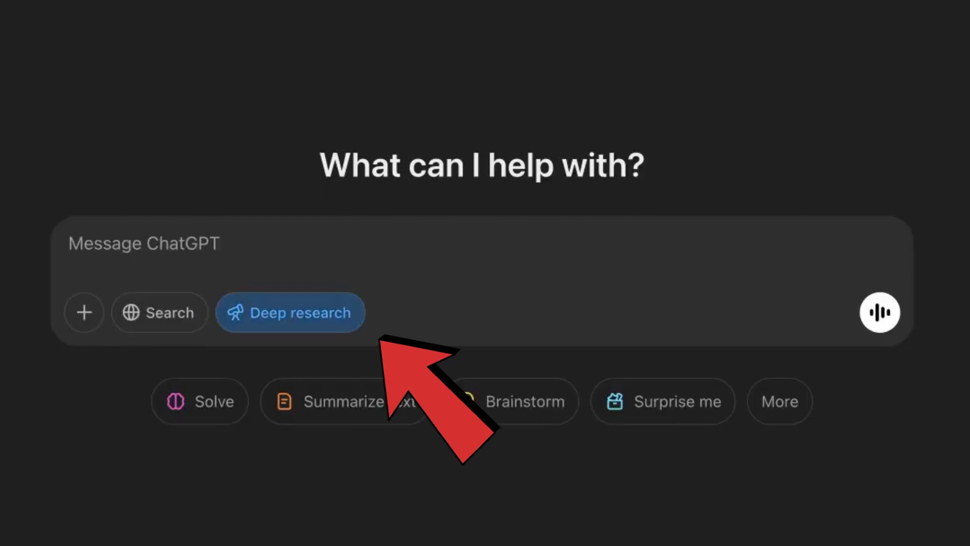
left_click(308, 317)
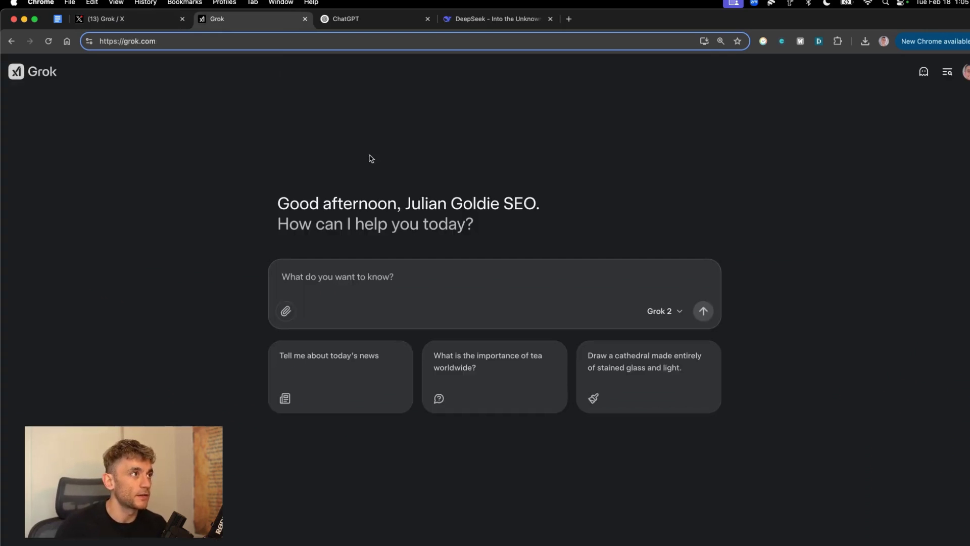
- Select Grok 3 as the model on the grok.com chat page
left_click(676, 312)
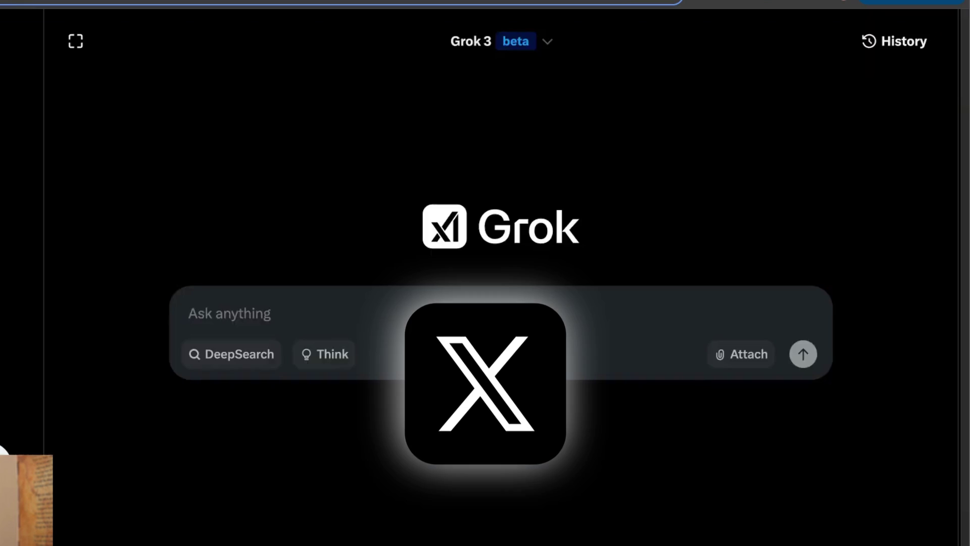
type("Show me top trends.")
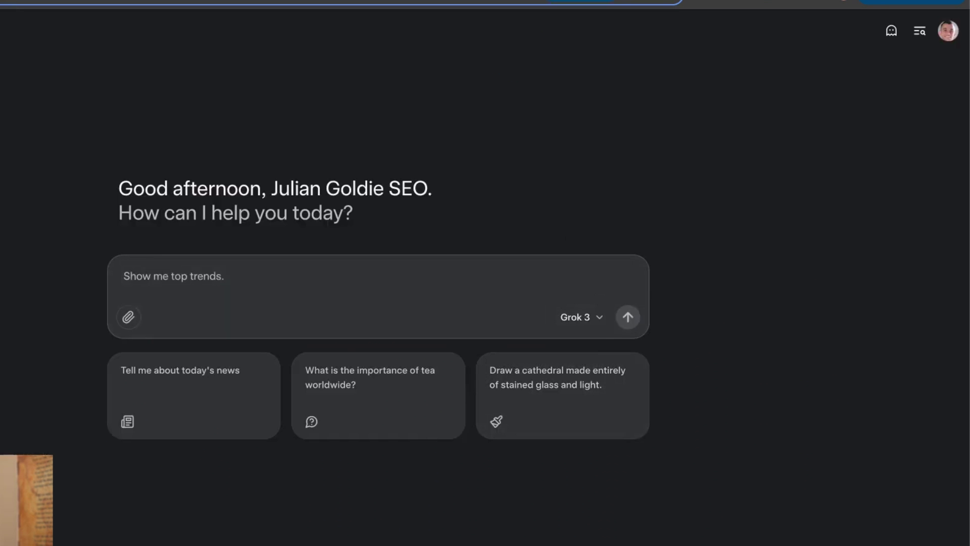
type("Generate an image for me")
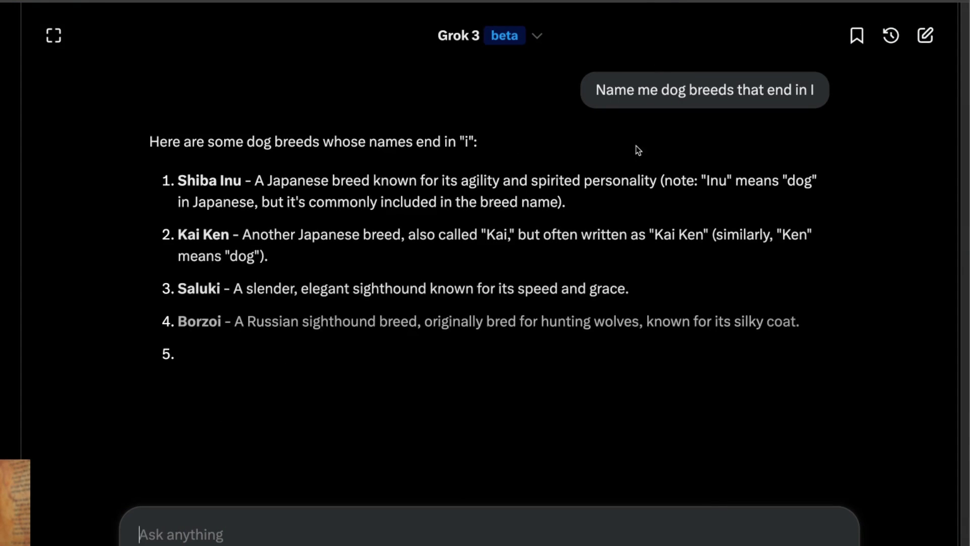
- Compare Grok 3's numbered dog breed answer with the prompt "Name me dog breeds that end in I"
left_click_drag(125, 139, 497, 376)
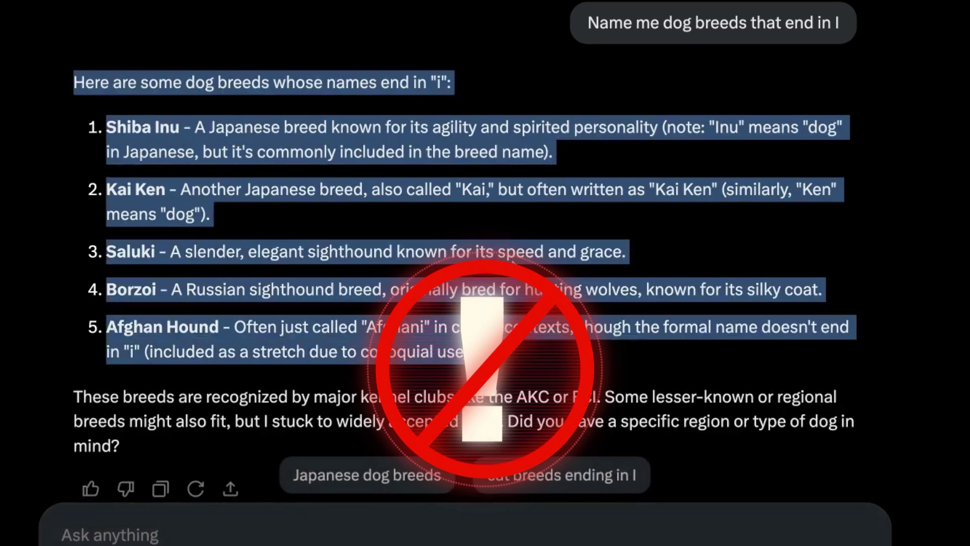
left_click(394, 182)
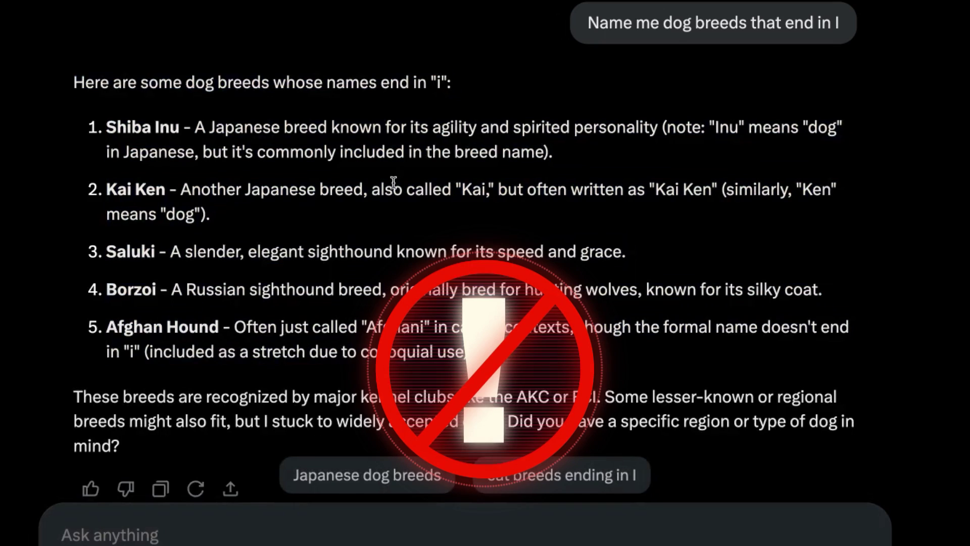
left_click_drag(588, 28, 688, 26)
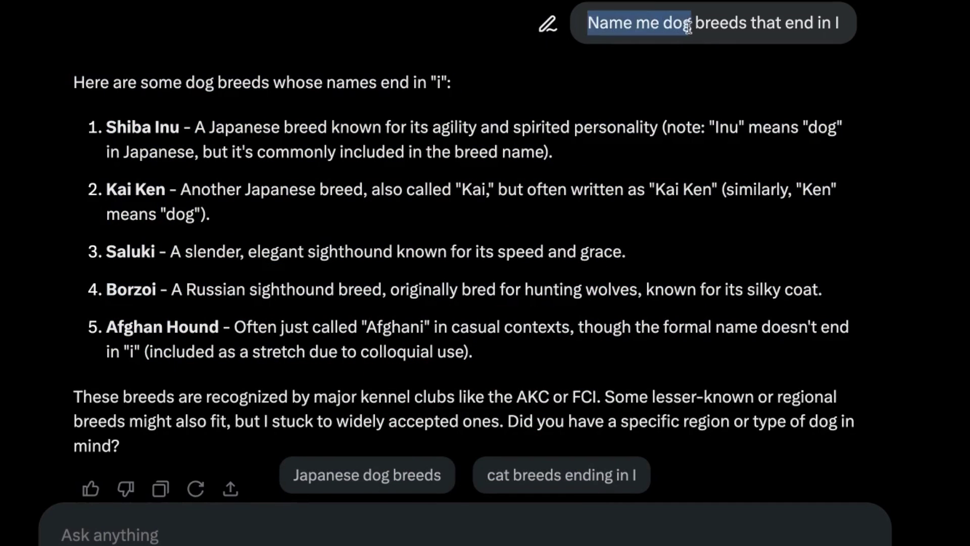
left_click_drag(814, 29, 886, 31)
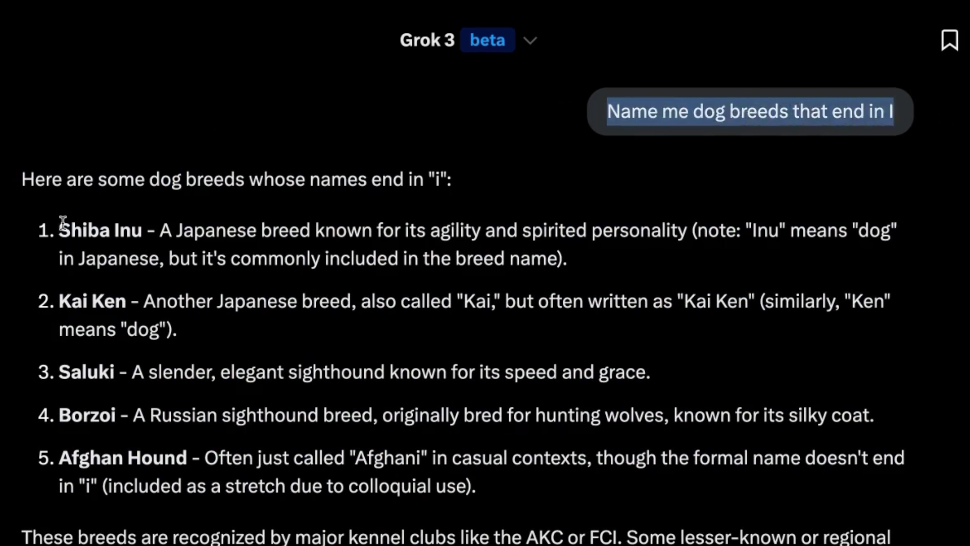
left_click_drag(63, 224, 98, 227)
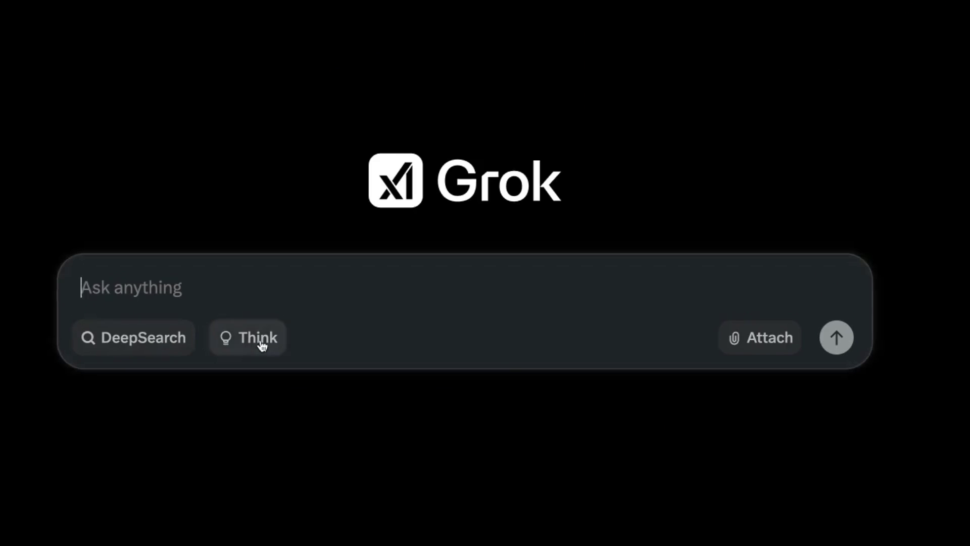
- Ask Grok "Name me dog breeds that end in I" in a new chat with Think enabled
left_click(113, 503)
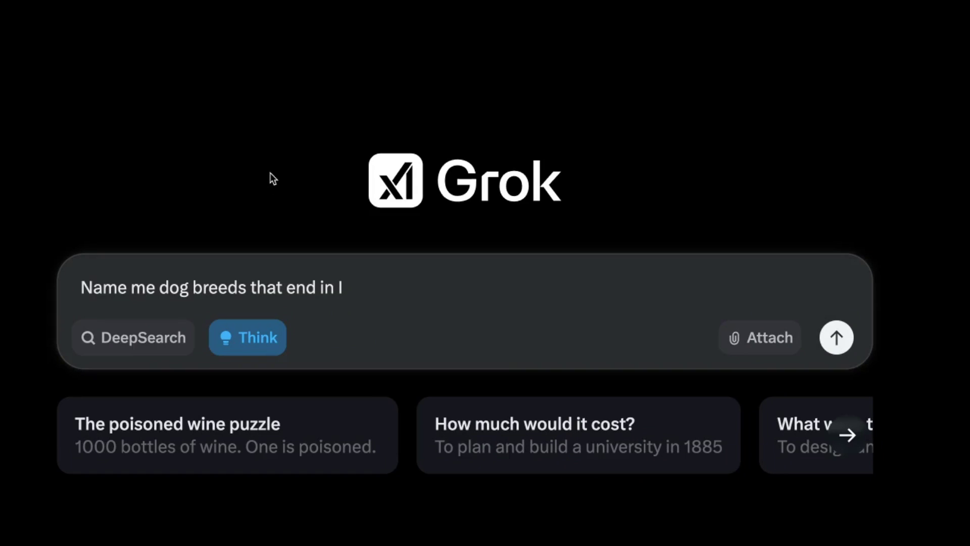
left_click(311, 272)
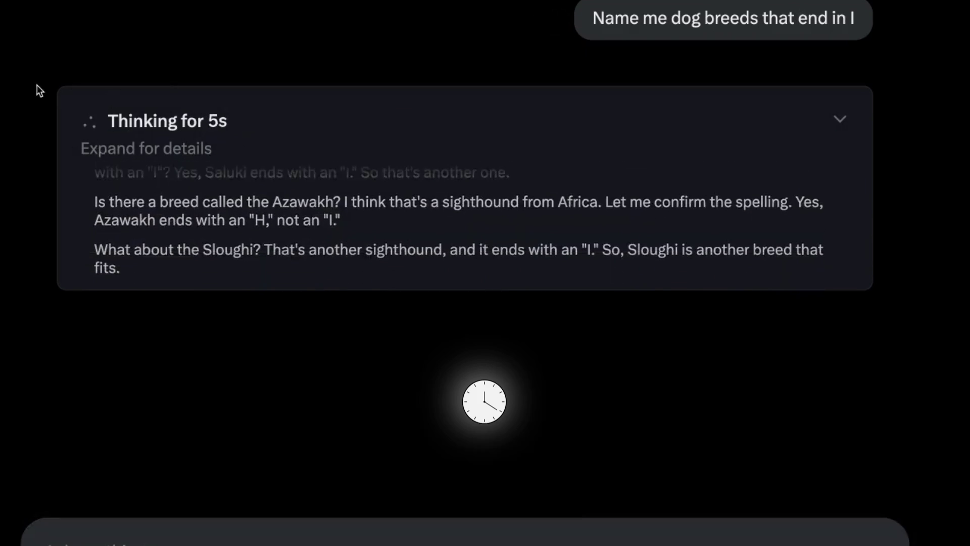
- Expand Grok's thinking details and read the reasoning through to its concluding list of dog breeds
left_click_drag(106, 121, 299, 134)
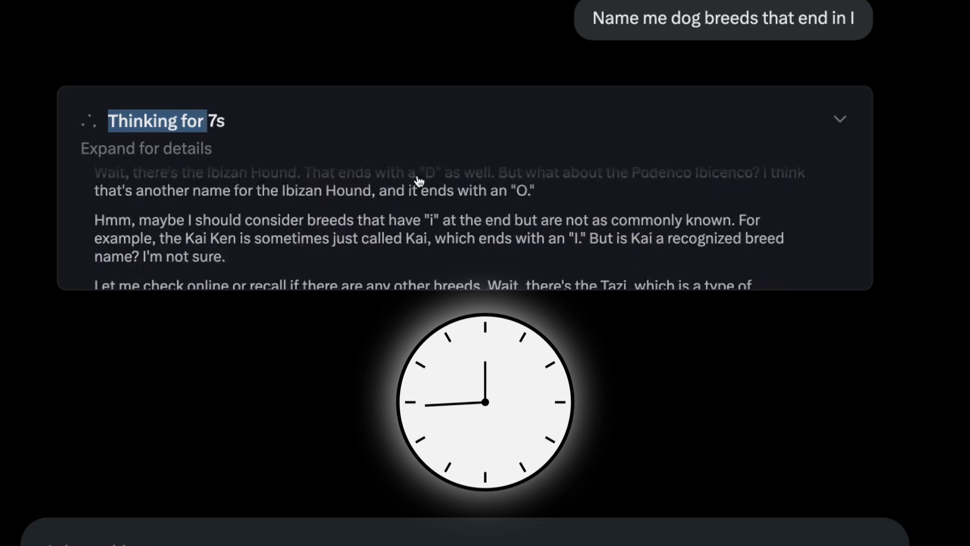
left_click(840, 117)
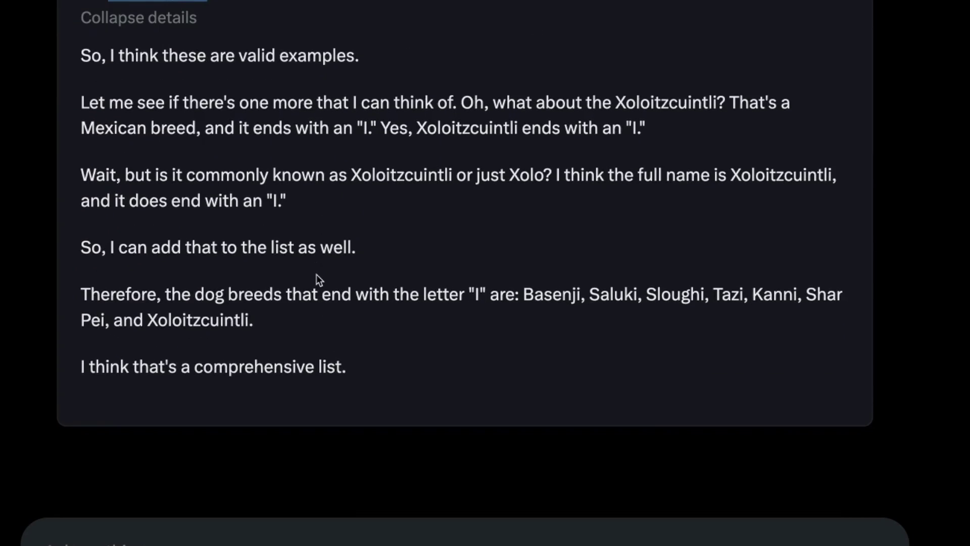
scroll(70, 217, "up", 1)
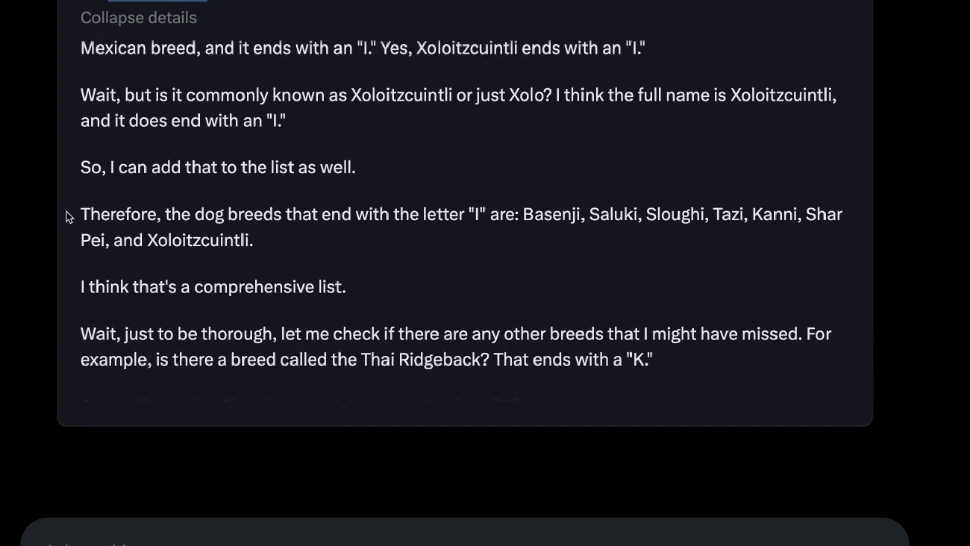
left_click_drag(225, 205, 537, 236)
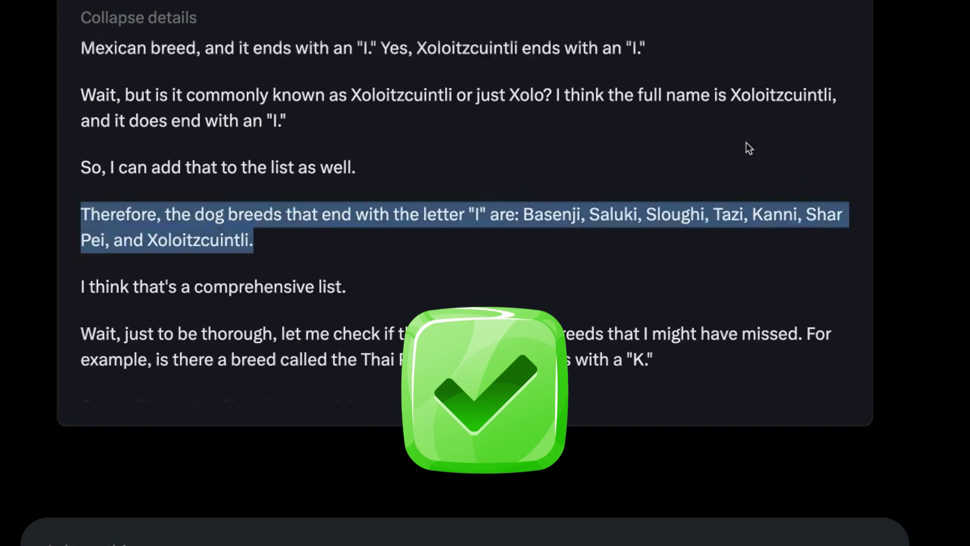
left_click(497, 236)
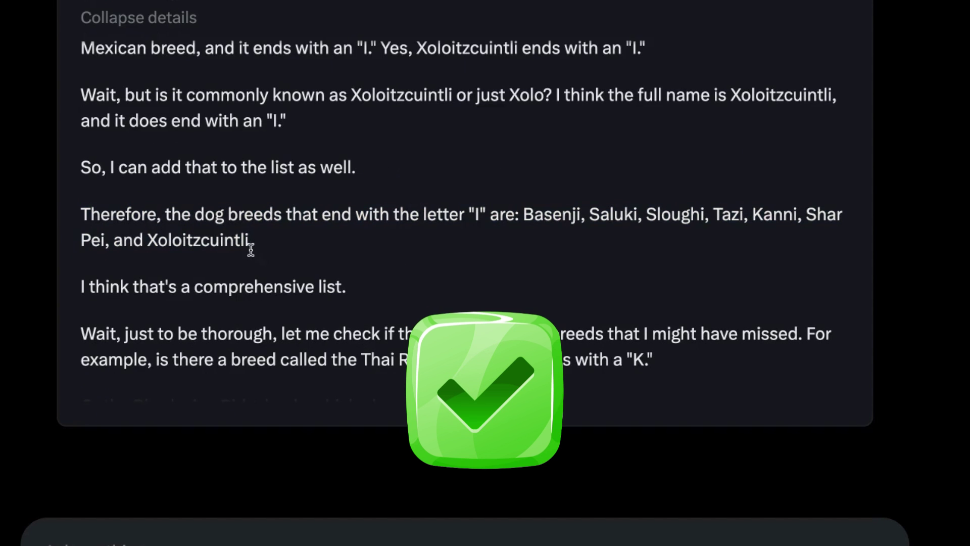
left_click_drag(120, 208, 474, 230)
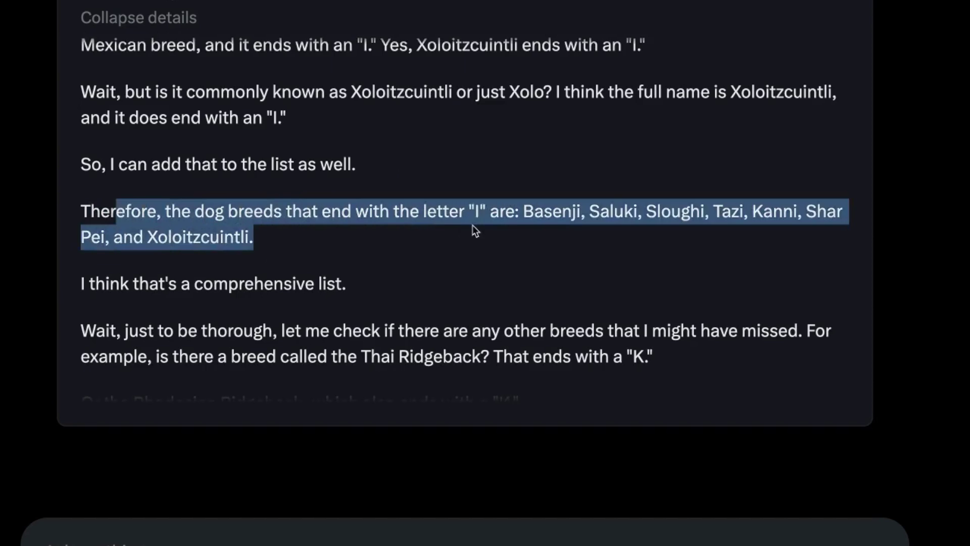
left_click(524, 229)
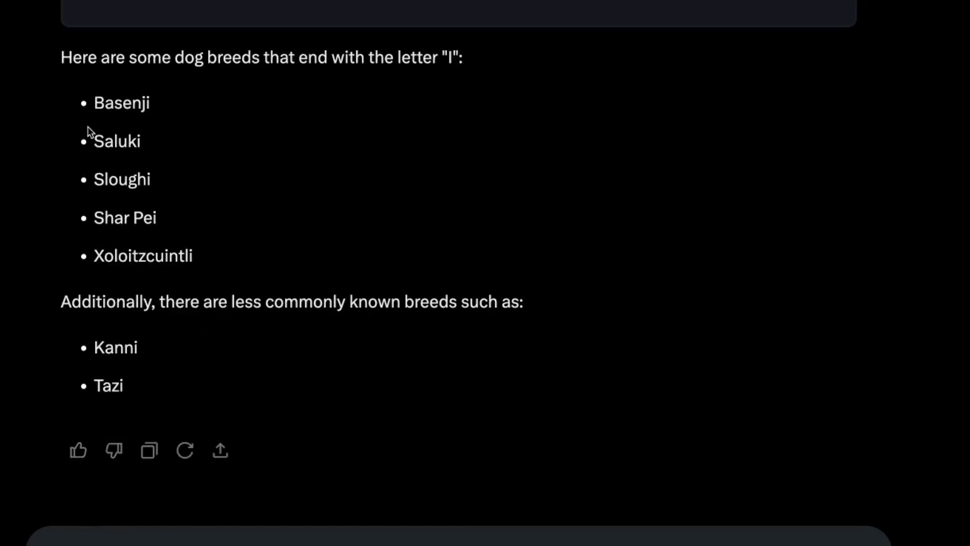
- Review the breeds in Grok's final answer and check which Grok models are available
left_click_drag(73, 95, 381, 243)
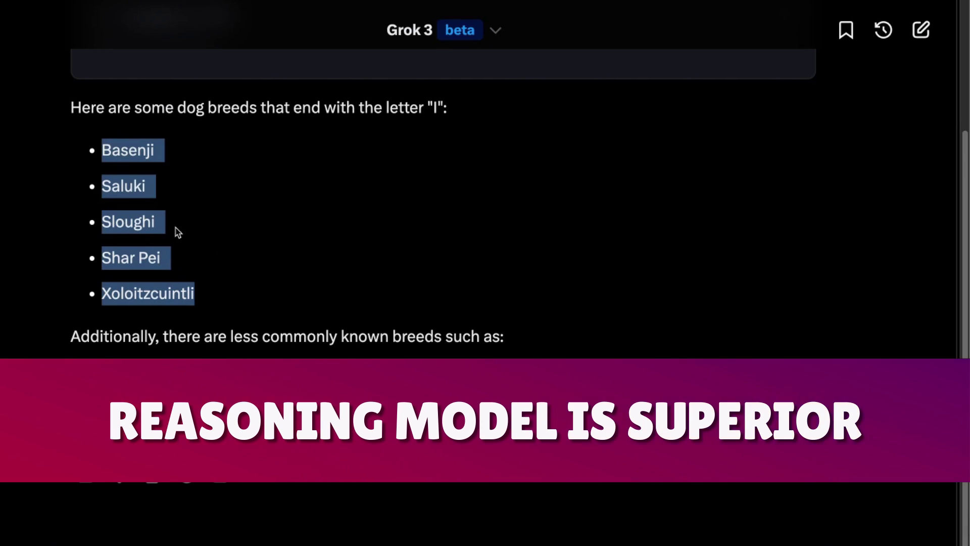
left_click(463, 29)
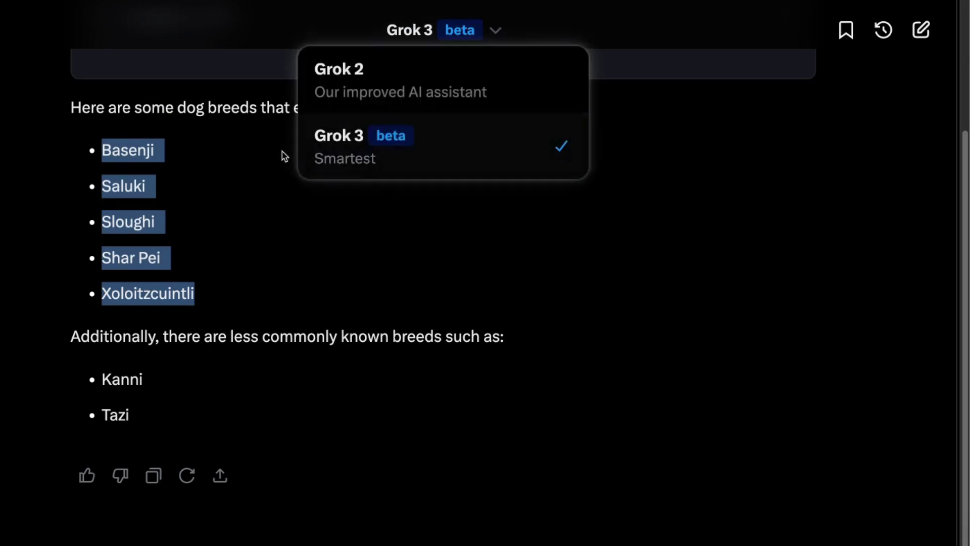
left_click(281, 252)
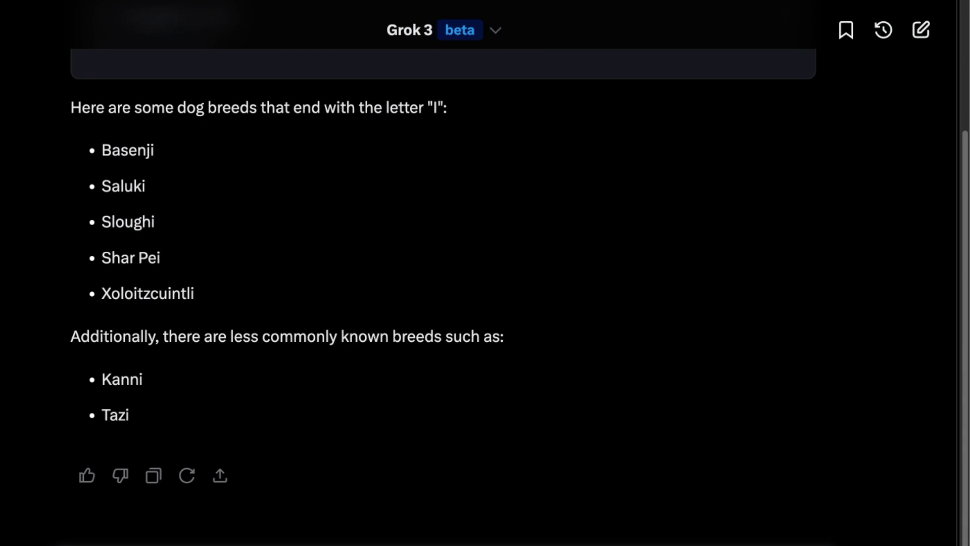
scroll(282, 130, "up", 3)
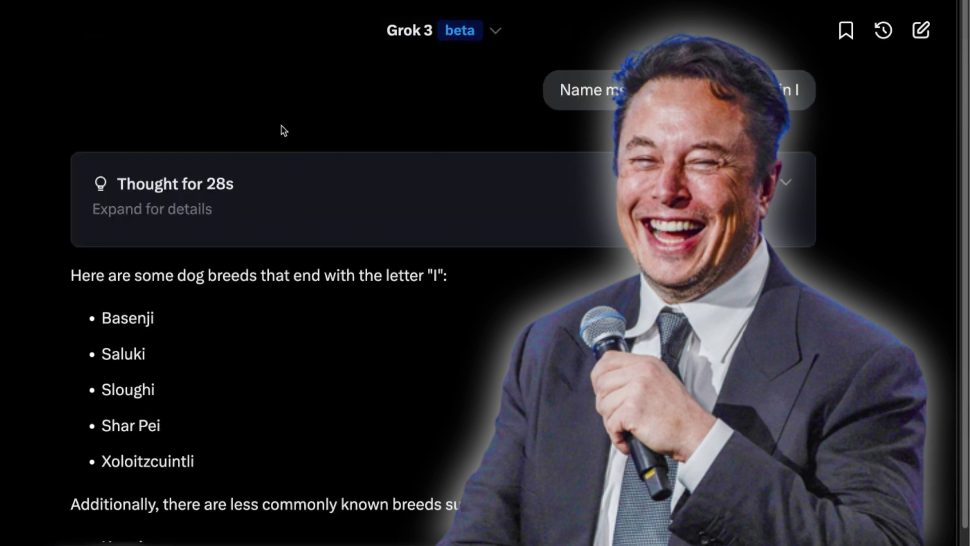
- Submit the prompt "Build a snake game combined with space invaders" to Grok with Think enabled, and select its text
scroll(256, 448, "down", 3)
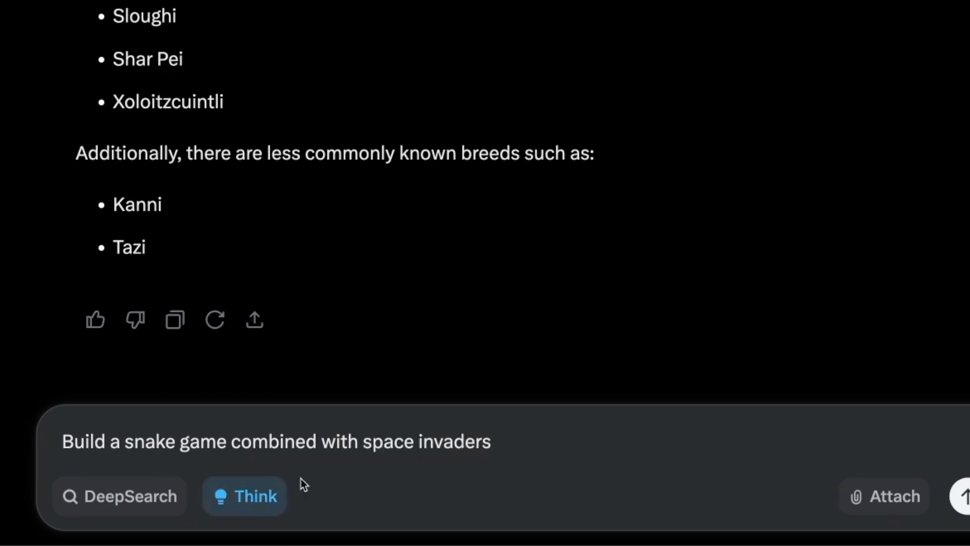
key("Return")
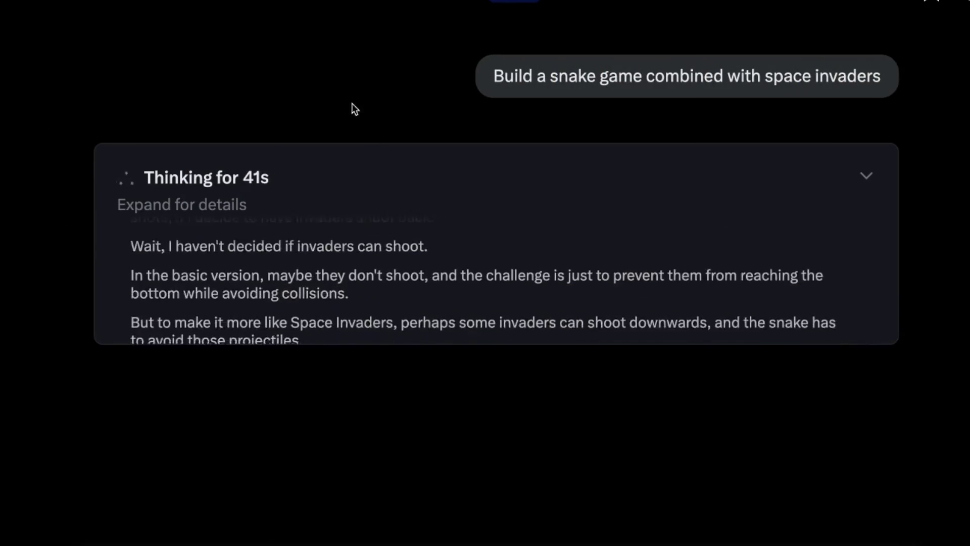
triple_click(739, 75)
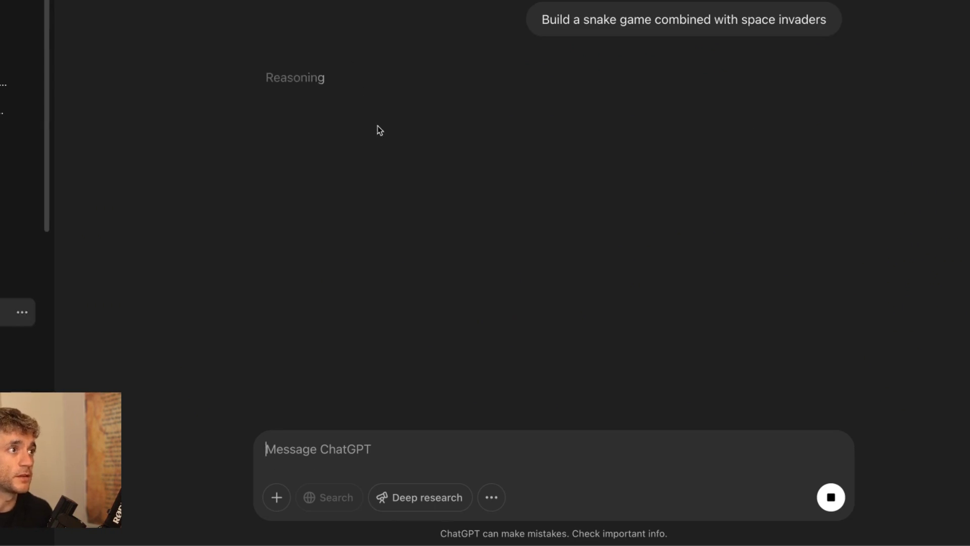
- Switch to ChatGPT, review its available models and choose o3-mini
left_click(150, 38)
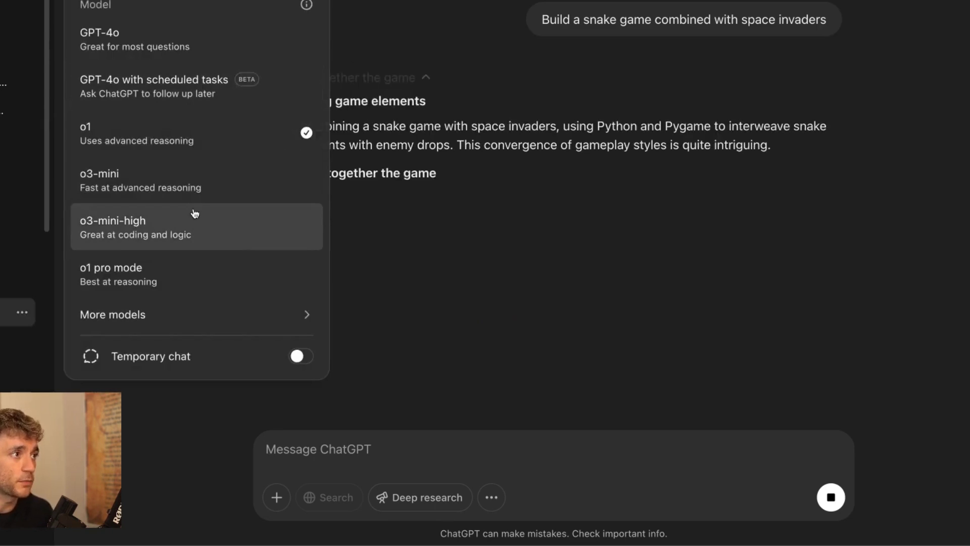
left_click(778, 425)
left_click(149, 39)
left_click(183, 181)
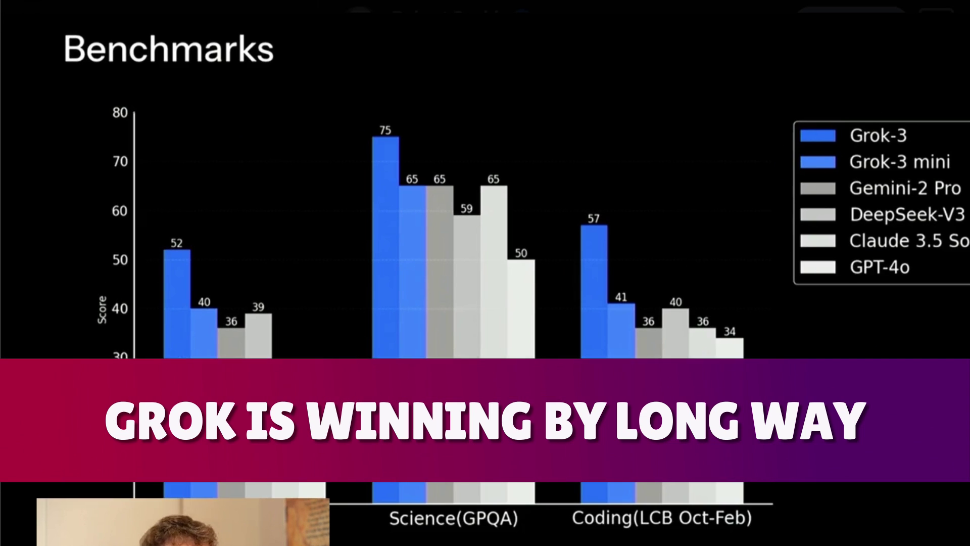
- Move on to the next image after the Grok 3 Benchmarks chart
key("Right")
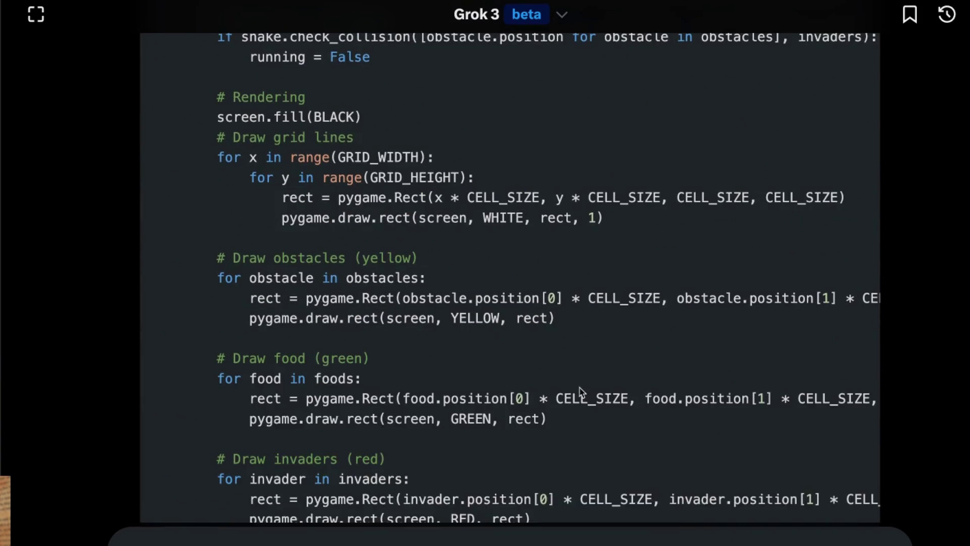
- Look through Grok's Pygame code for the game and the follow-up prompt "give me the html file for the game instead"
scroll(582, 392, "down", 15)
scroll(598, 385, "up", 5)
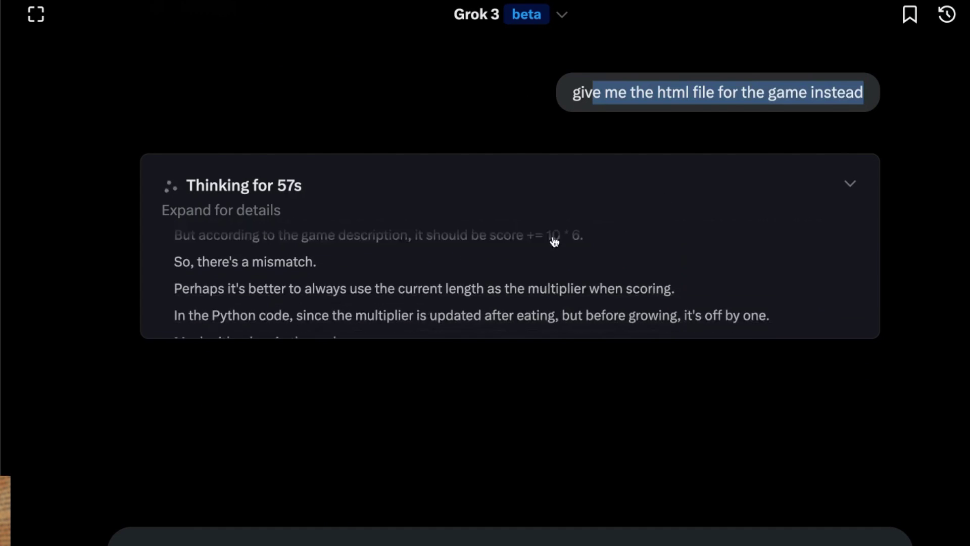
left_click_drag(565, 97, 832, 121)
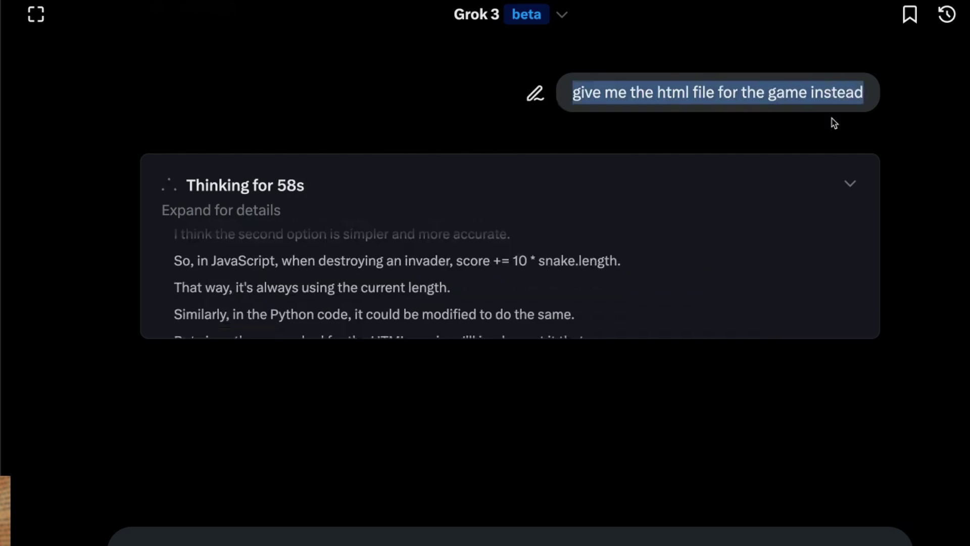
- Copy Grok's complete HTML code for Snake Invaders and replace the existing HTML code in Liveweave with it
left_click(386, 114)
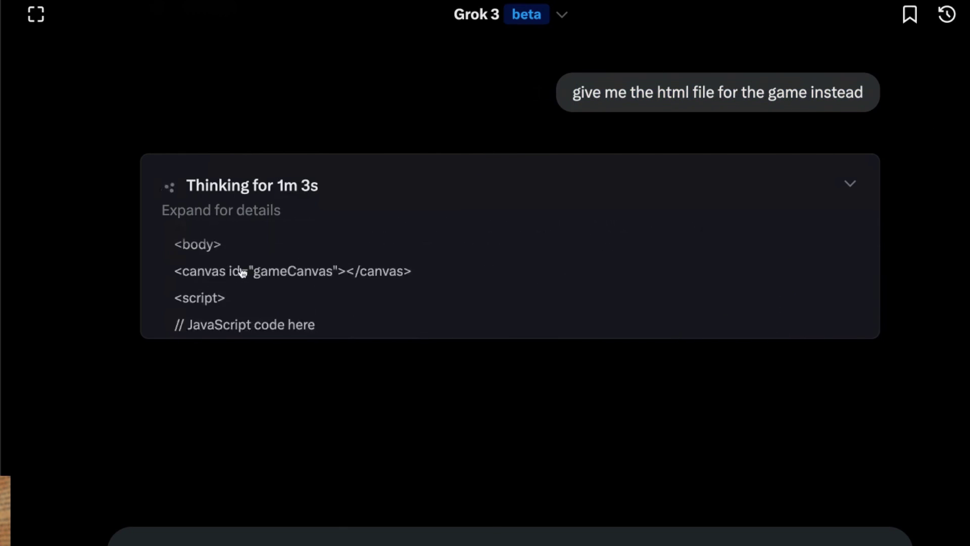
left_click(294, 310)
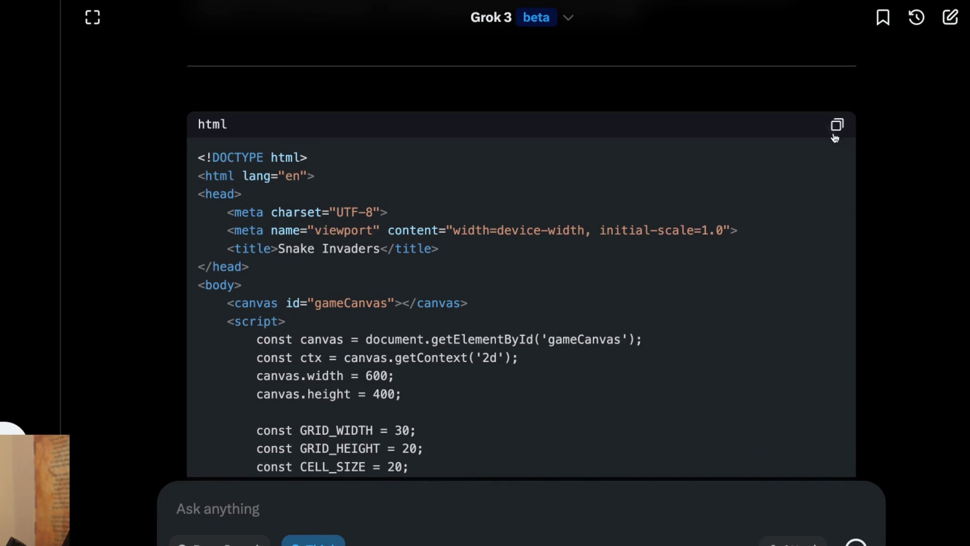
left_click(838, 124)
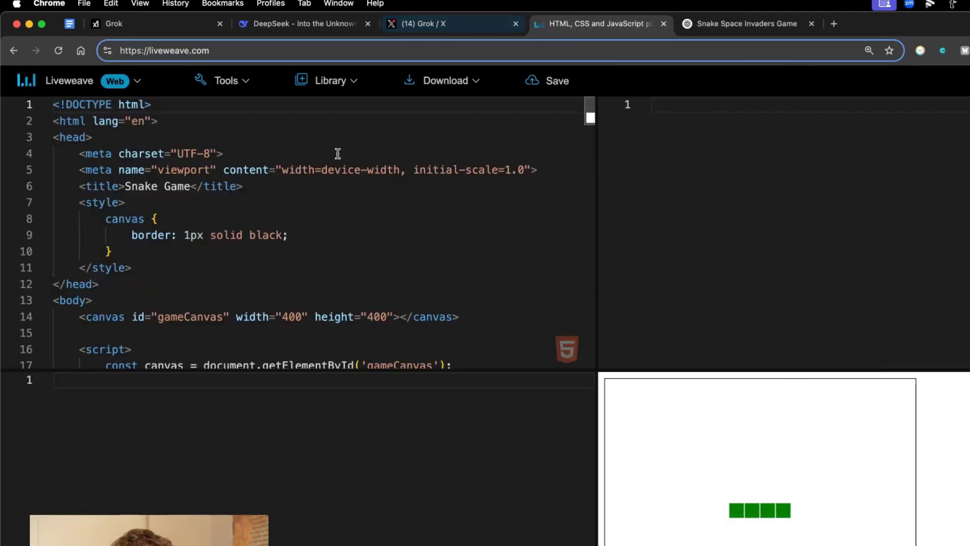
key("super+a")
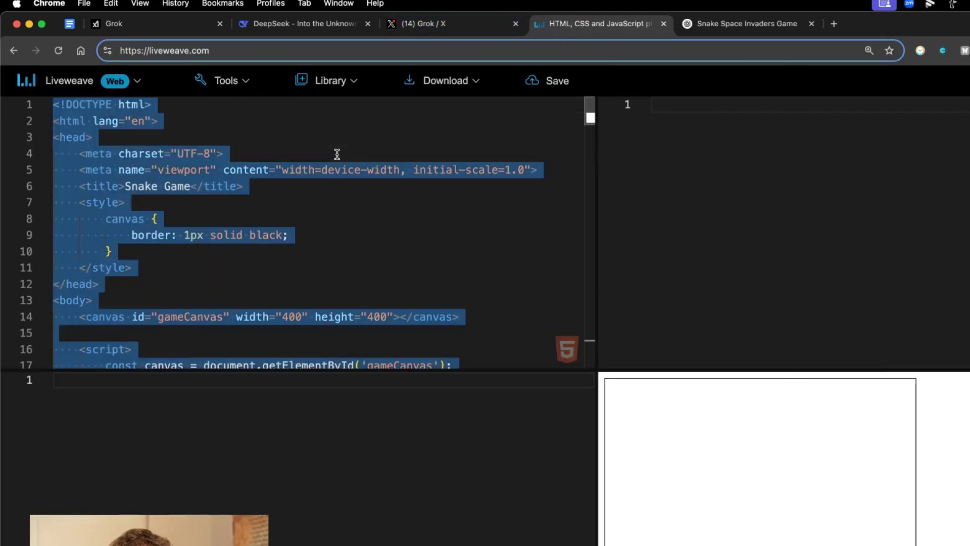
key("super+v")
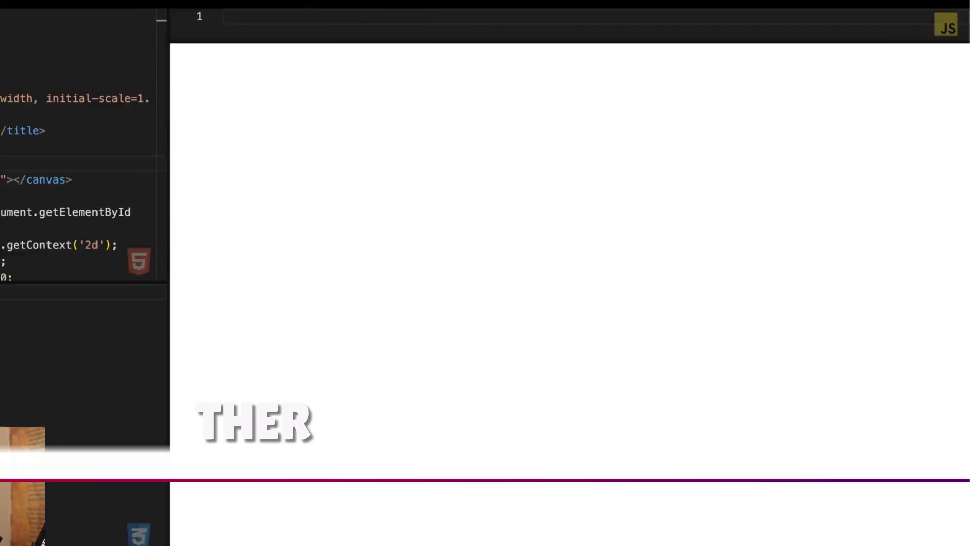
- Switch to ChatGPT and look through its HTML answer for the combined Snake and Space Invaders game
left_click(273, 2)
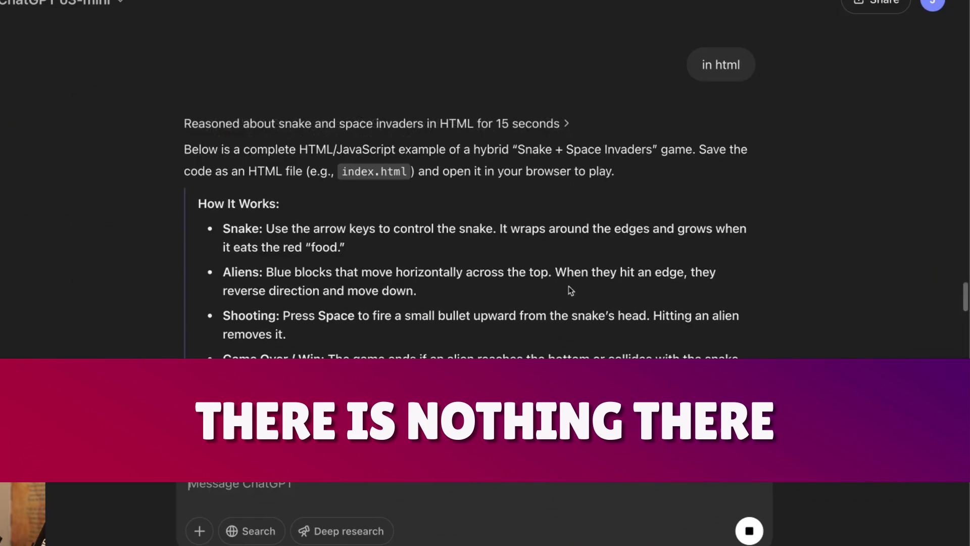
scroll(644, 329, "down", 10)
scroll(632, 262, "up", 4)
scroll(698, 248, "up", 10)
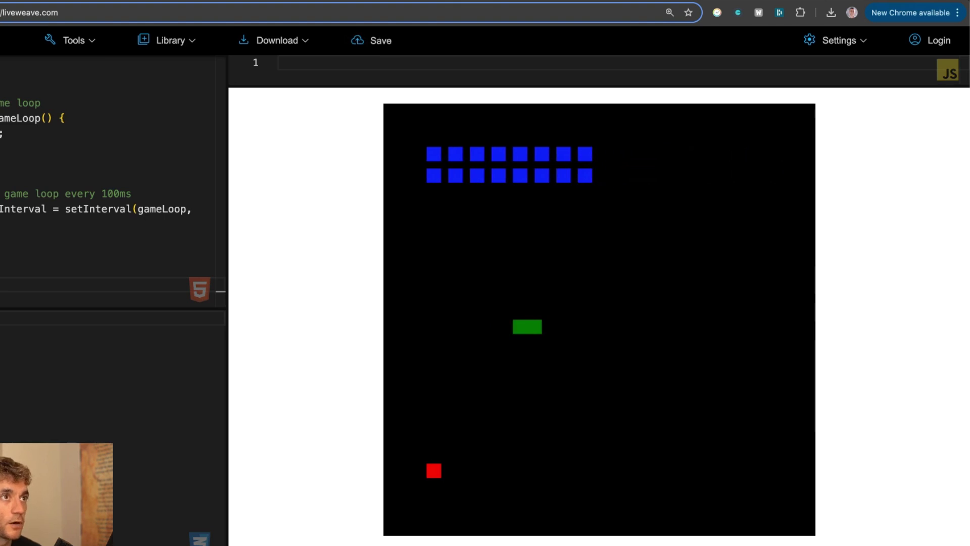
- Check the game previews in Liveweave against Grok's answer, reading its game rules, colors and technical details
left_click(485, 2)
left_click(258, 2)
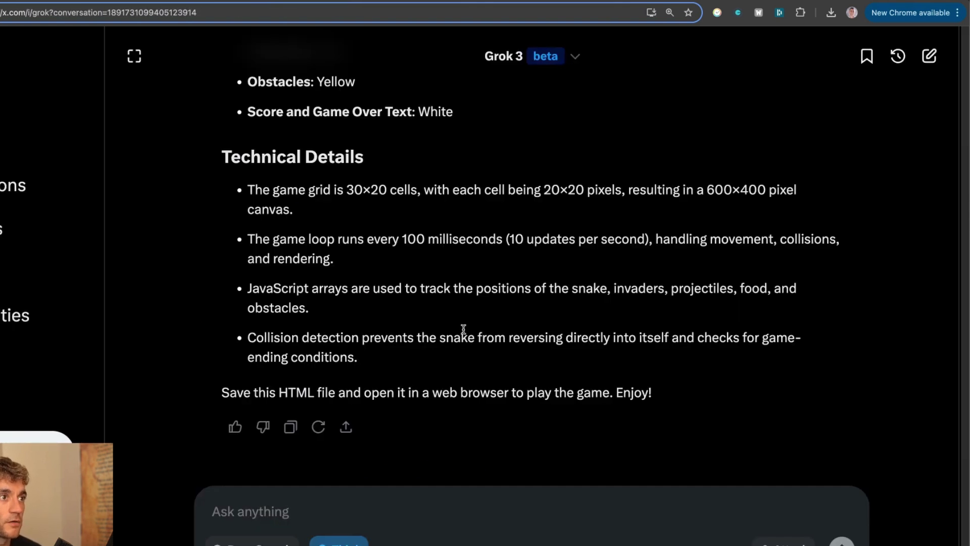
scroll(556, 228, "up", 15)
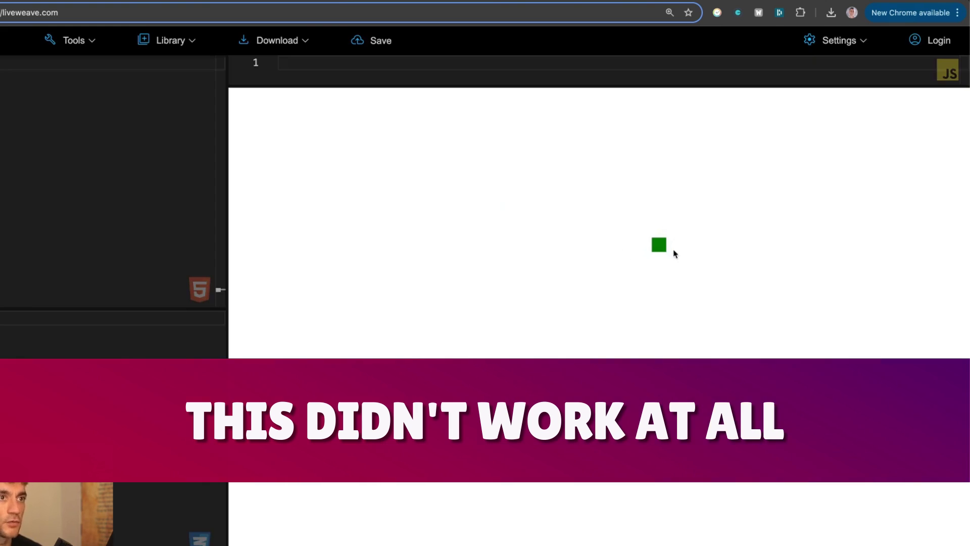
key("Return")
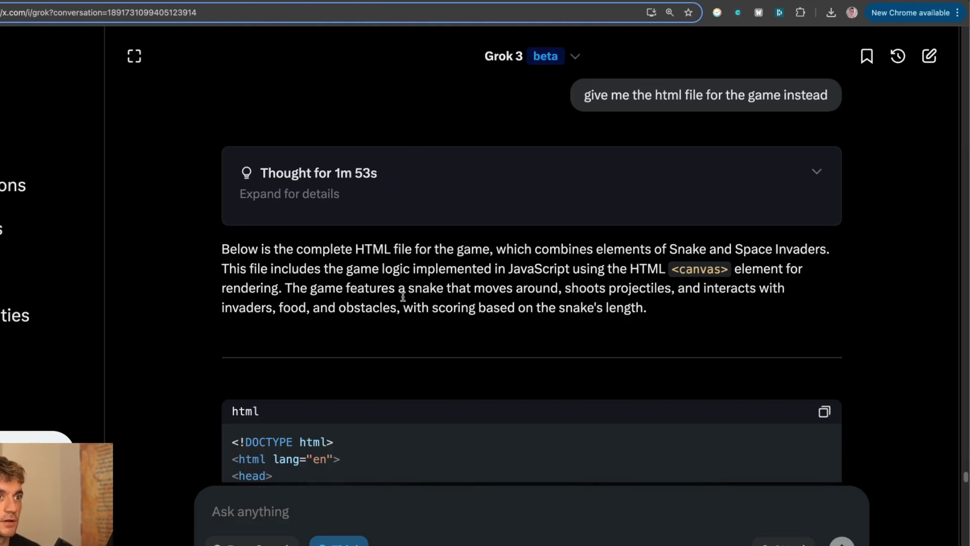
scroll(403, 296, "down", 20)
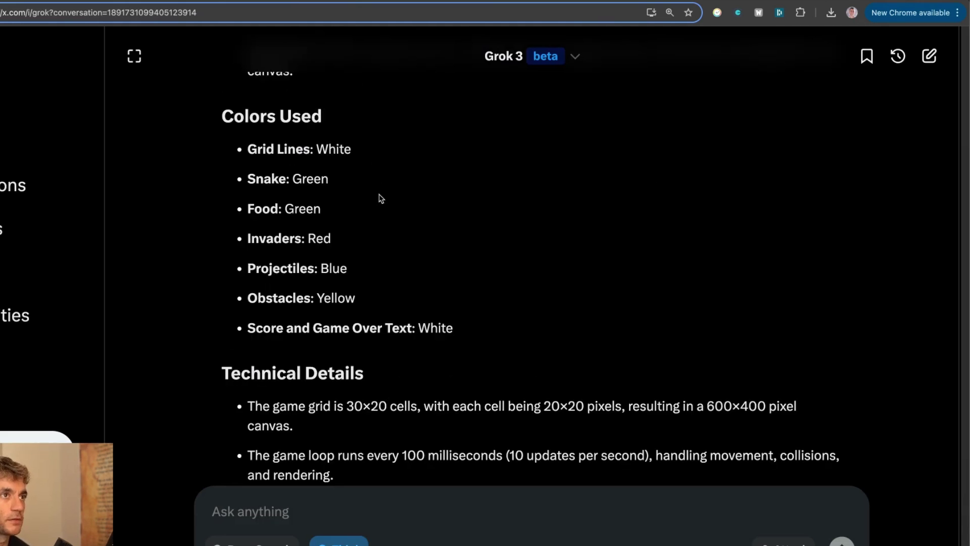
scroll(428, 195, "down", 5)
- Submit the prompt "Generate a picture of a giraffe riding a magic carpet" to Grok with Think turned off
left_click(348, 487)
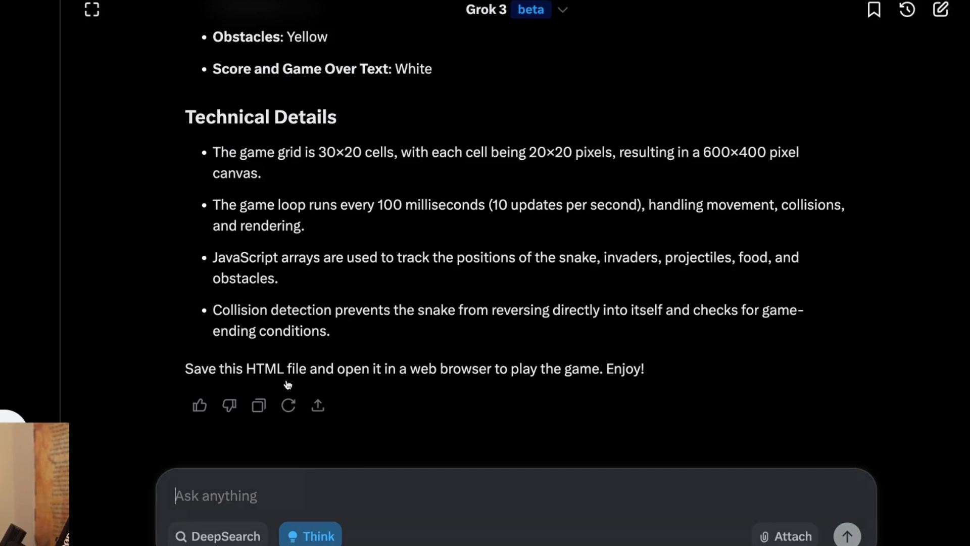
type("Ge")
key("BackSpace")
key("BackSpace")
type("Generate a picture of a giraffe riding a magic carpet")
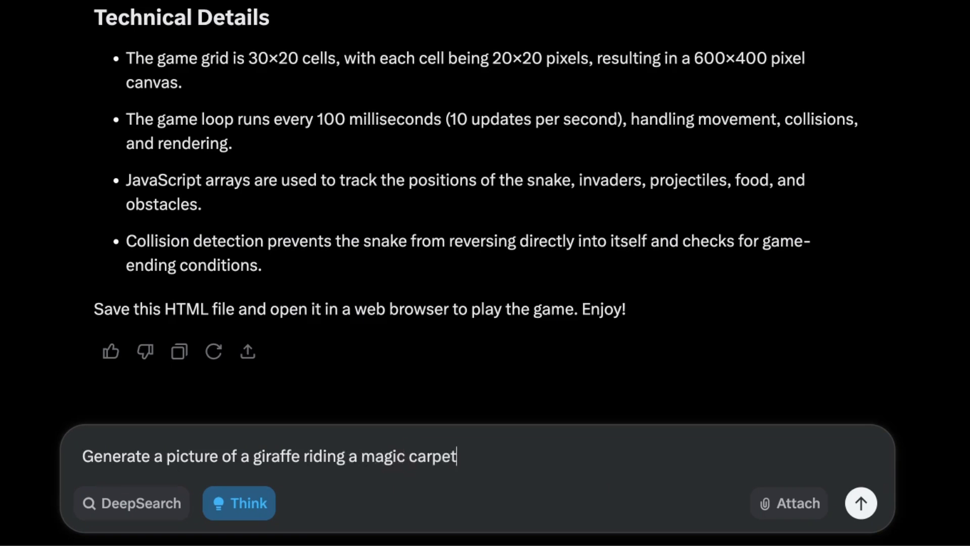
key("ctrl+a")
left_click(319, 457)
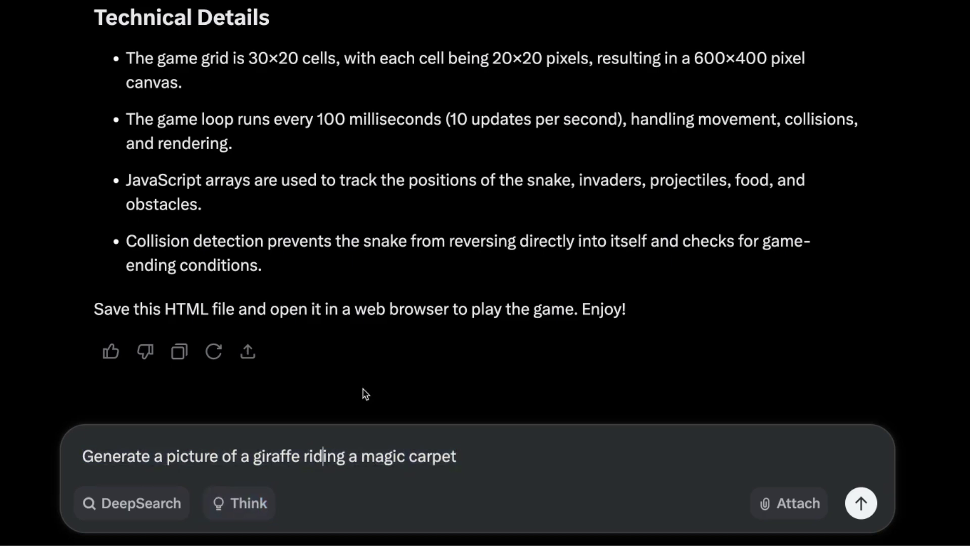
key("Return")
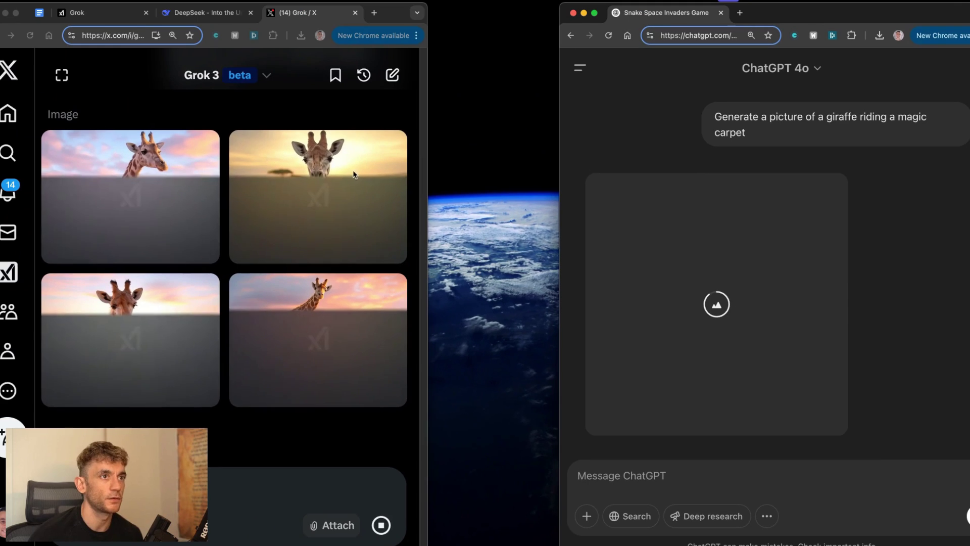
- Browse through Grok's generated giraffe pictures at enlarged size and return to the conversation
left_click_drag(559, 180, 429, 181)
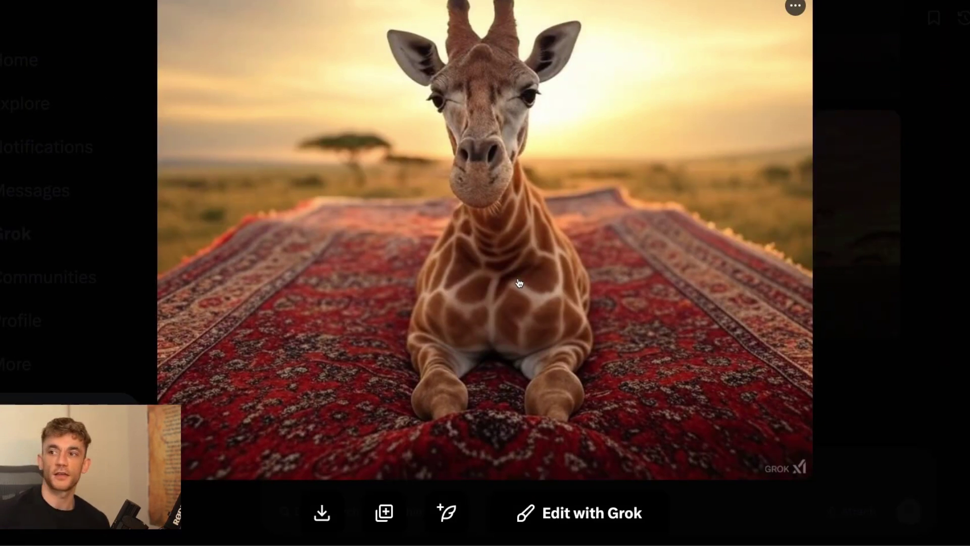
key("Right")
key("Right")
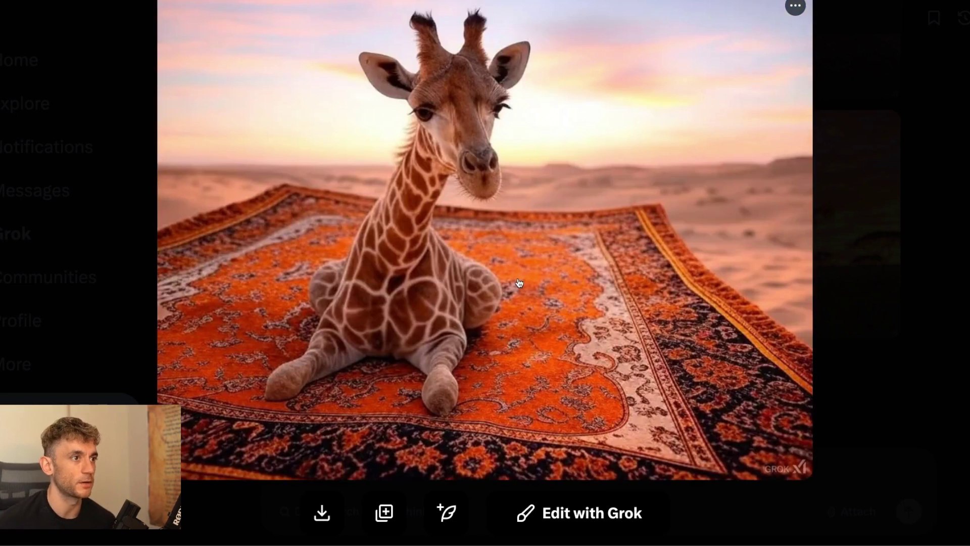
key("Escape")
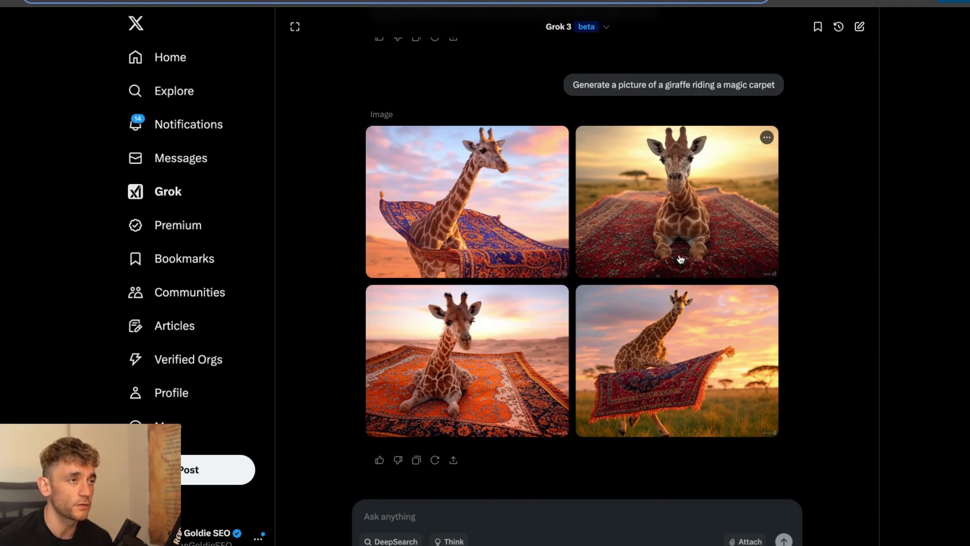
- Start a new Grok conversation, and select the SEO article prompt under "3: CONTENT" in the Google Docs document
scroll(649, 217, "up", 10)
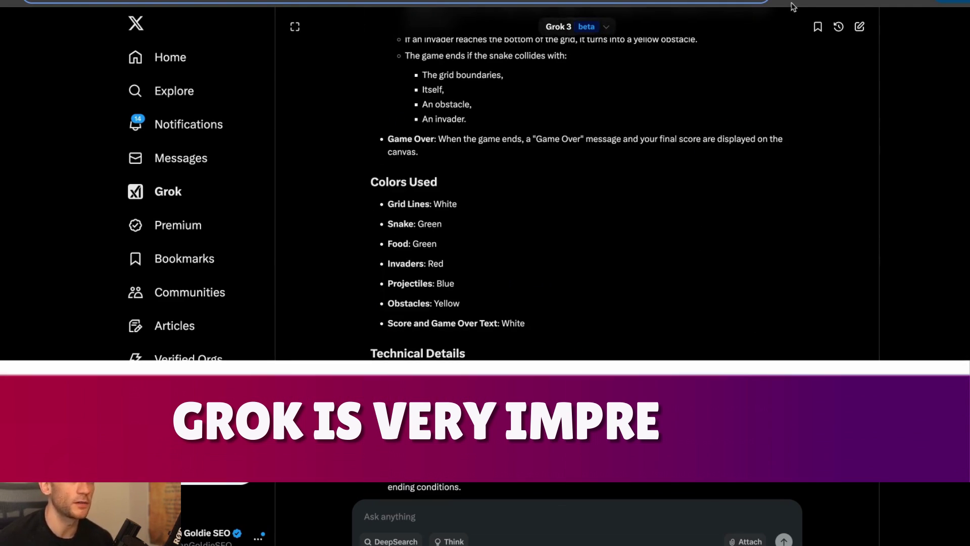
left_click(861, 27)
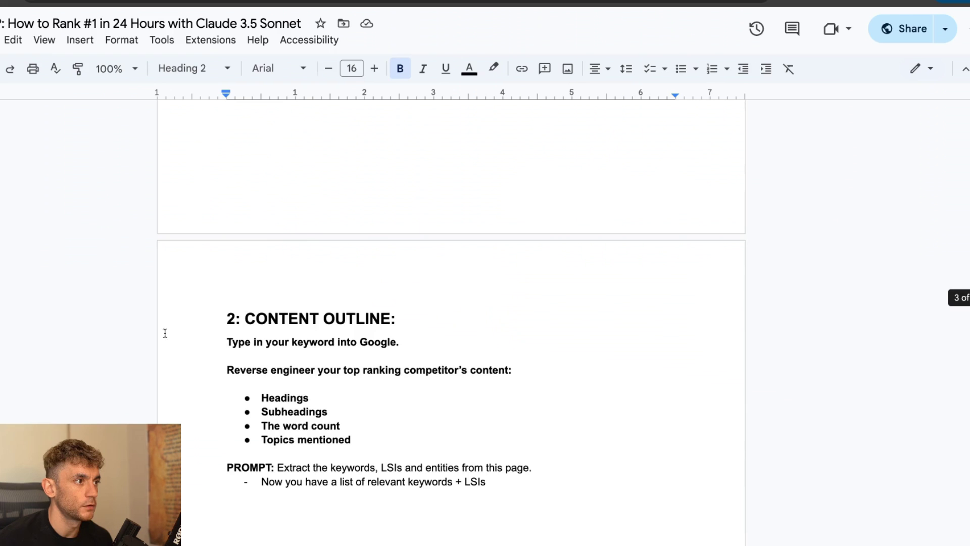
scroll(279, 338, "down", 10)
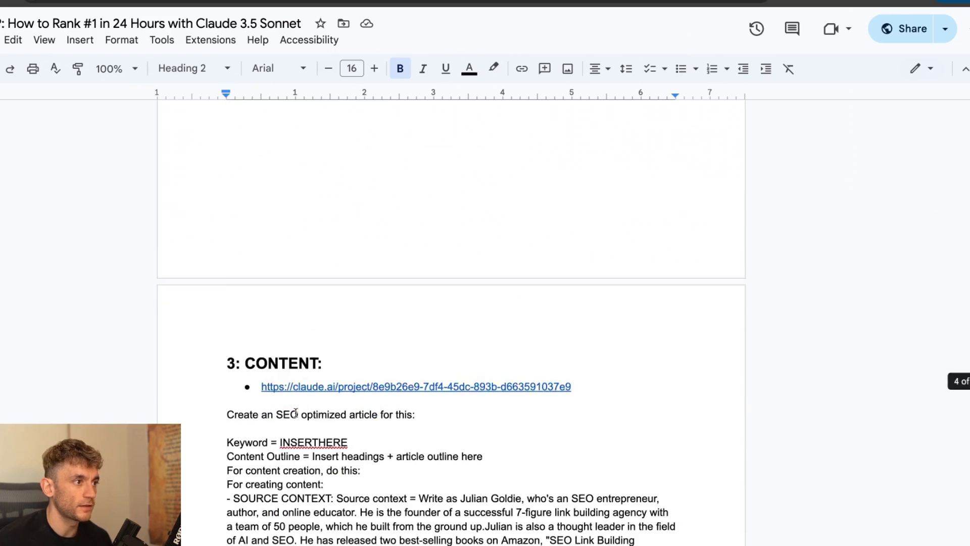
scroll(295, 413, "down", 4)
left_click(195, 232)
scroll(195, 232, "down", 5)
left_click(410, 492, "shift")
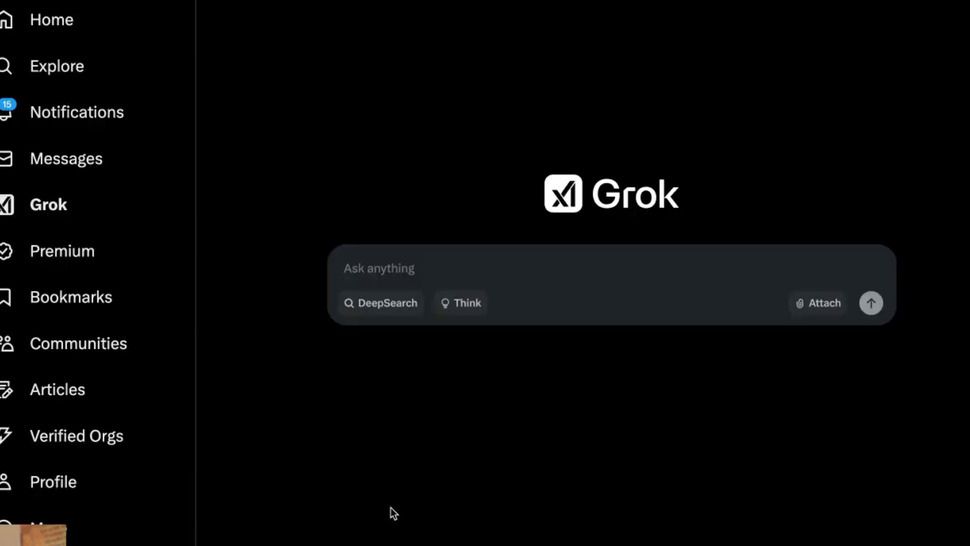
- Paste the SEO article prompt into Grok and replace the INSERTHERE keyword placeholder with "SEO Training Japan"
left_click(466, 253)
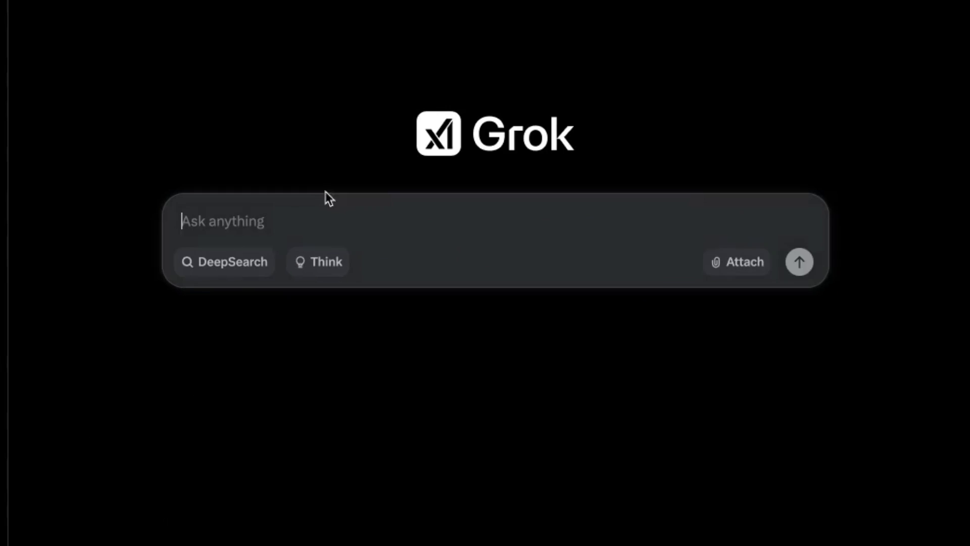
key("ctrl+v")
key("ctrl+Home")
key("End")
key("Down")
key("Down")
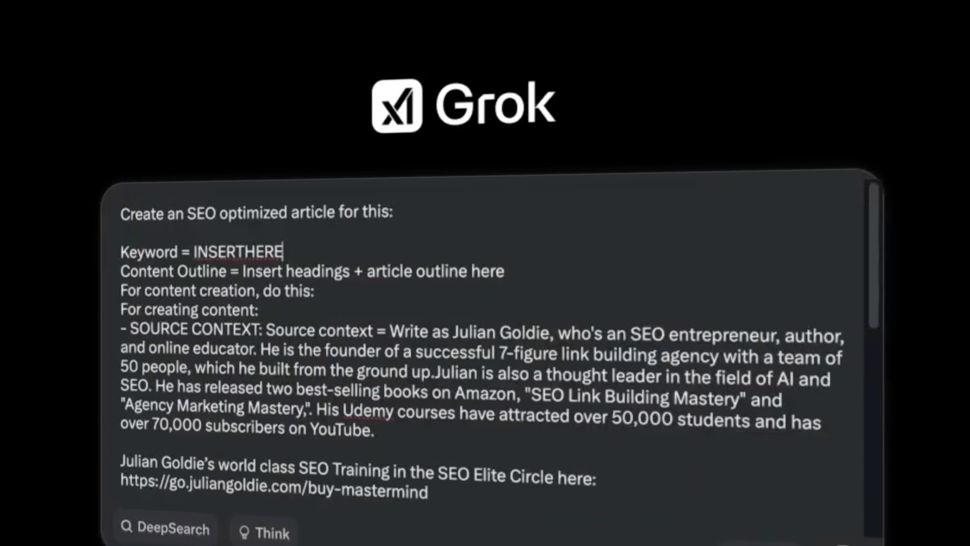
key("ctrl+shift+Left")
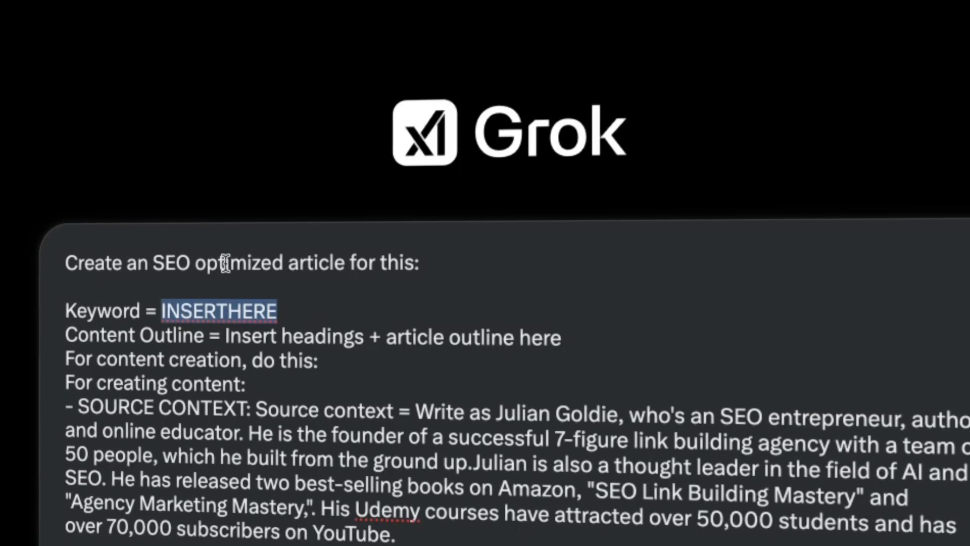
type("SEO Training Japan")
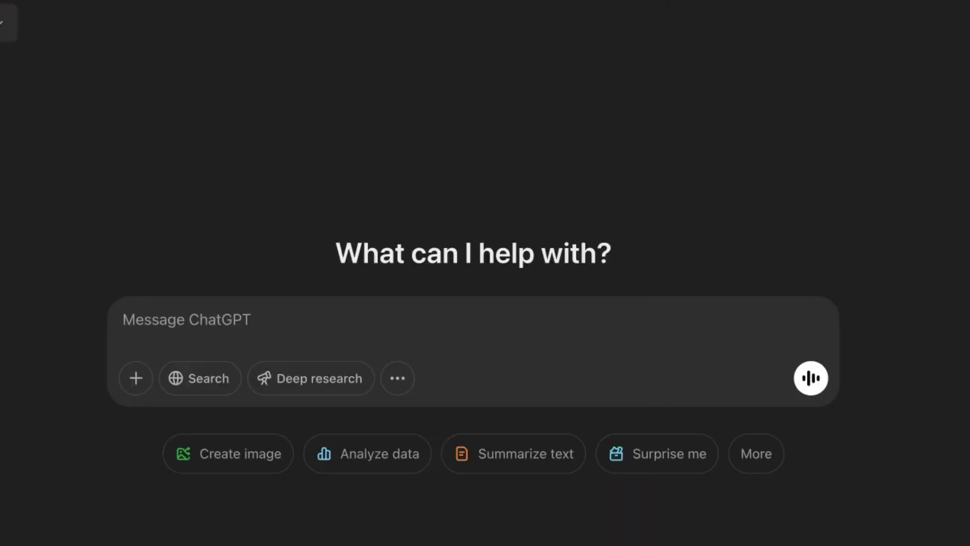
- Submit the same SEO article prompt to ChatGPT and highlight the title of its article
key("ctrl+v")
key("Return")
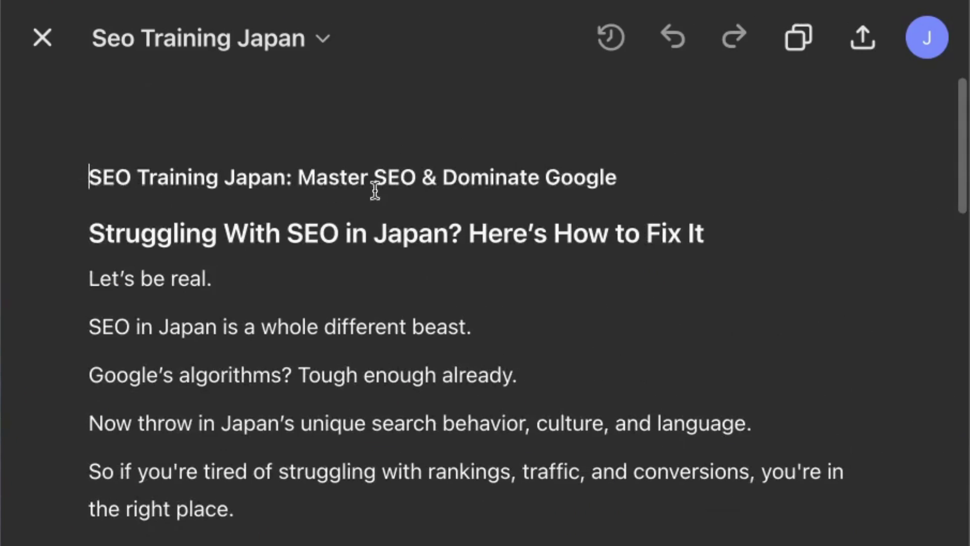
triple_click(432, 178)
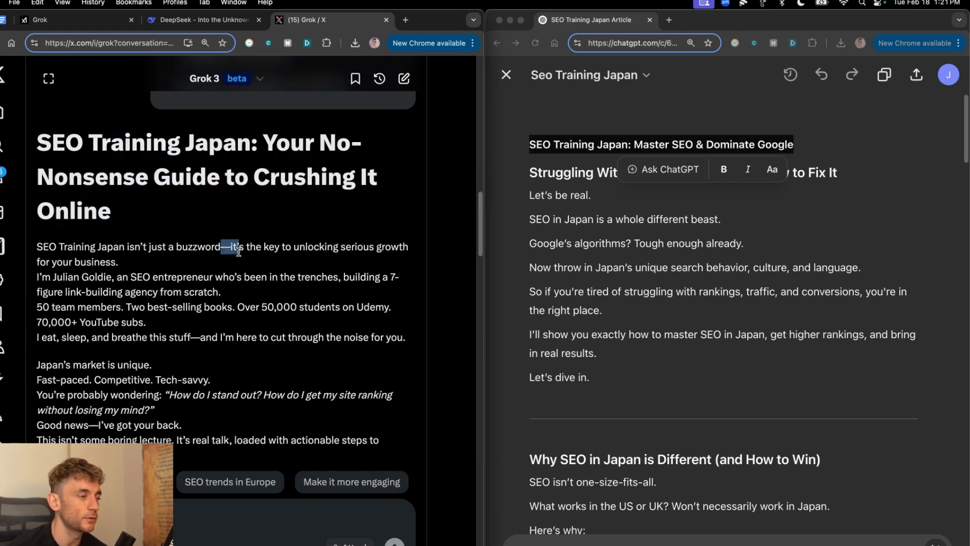
- Examine the opening paragraphs of Grok's SEO Training Japan article at a larger zoom, comparing them with ChatGPT's version
key("super+equal")
key("super+equal")
key("super+equal")
key("super+equal")
scroll(225, 221, "down", 10)
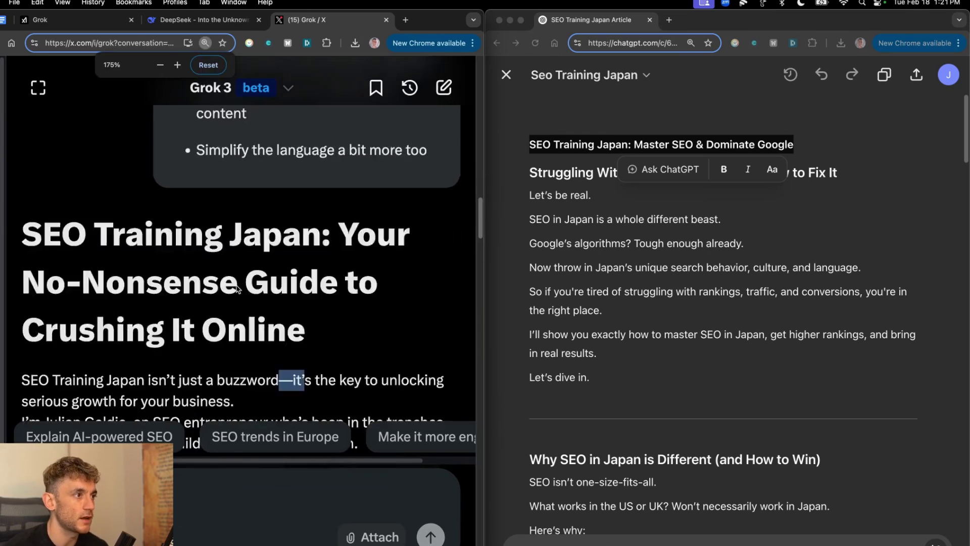
mouse_move(286, 172)
left_mouse_down()
mouse_move(310, 170)
mouse_move(277, 169)
left_mouse_up()
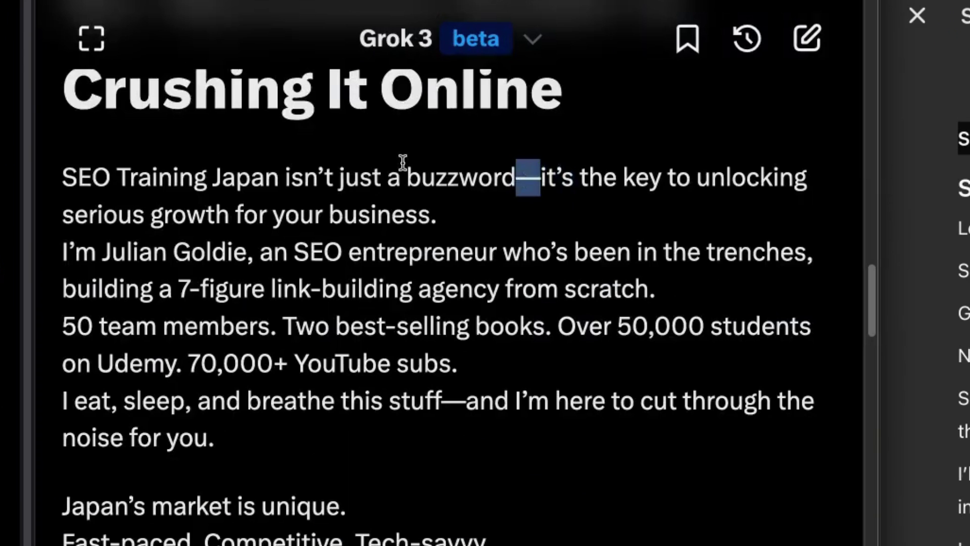
left_click(134, 161)
left_click_drag(65, 176, 356, 436)
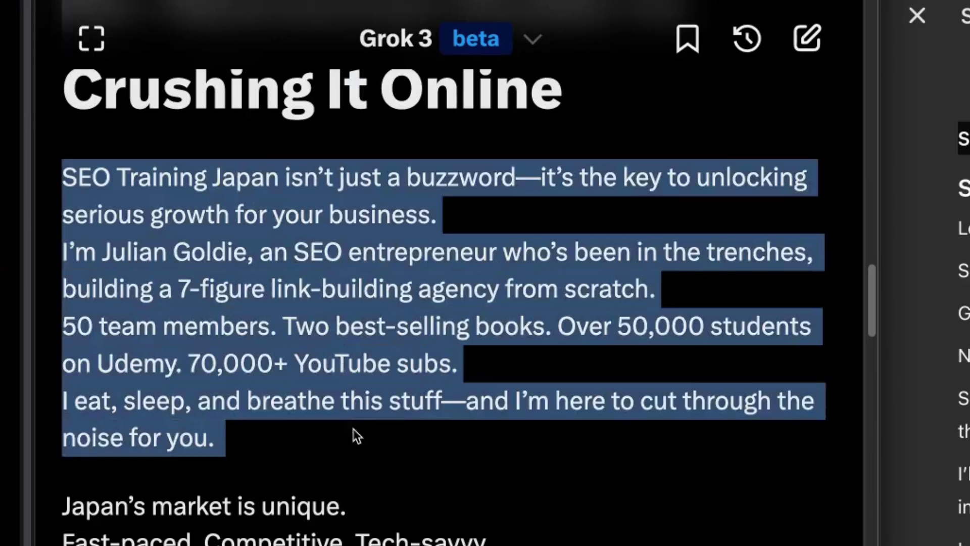
left_click(191, 185)
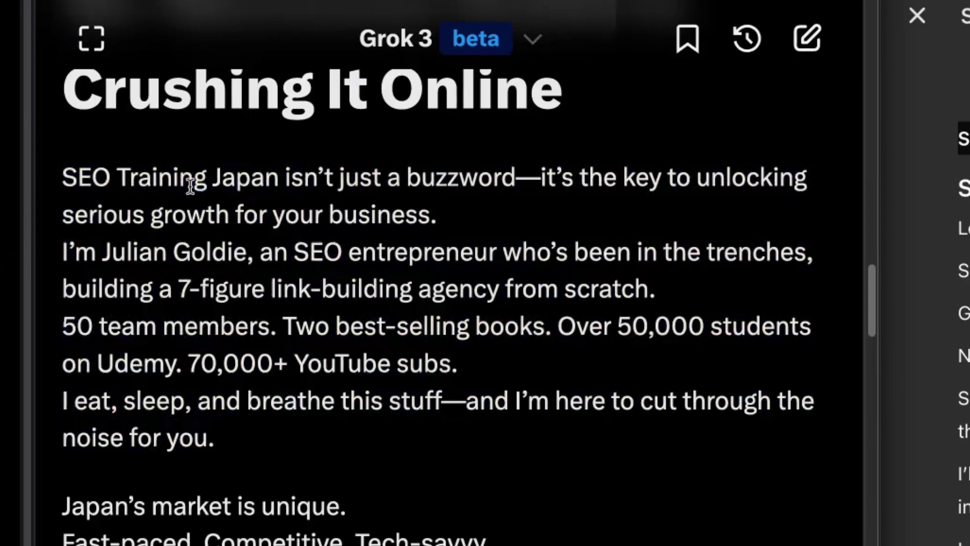
left_click(968, 330)
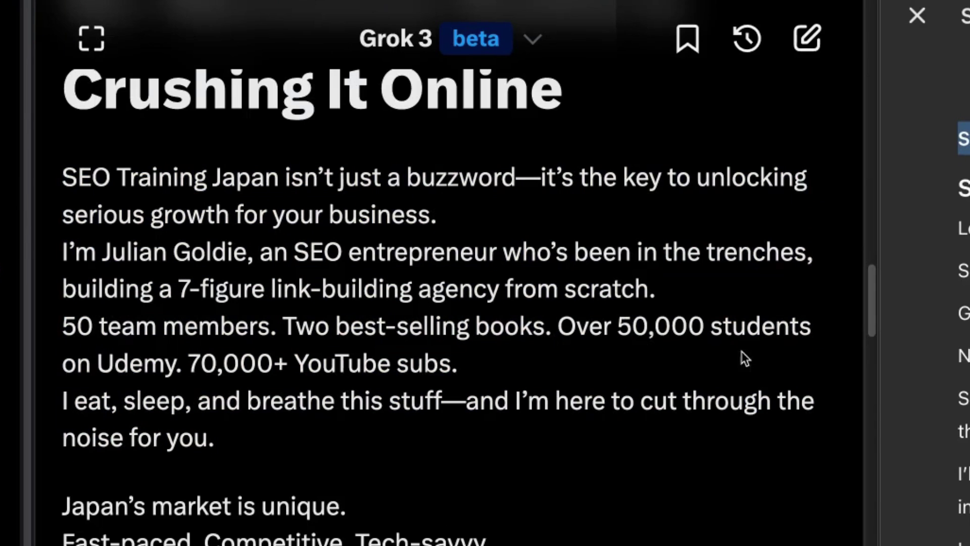
left_click(153, 183)
left_click_drag(76, 175, 516, 447)
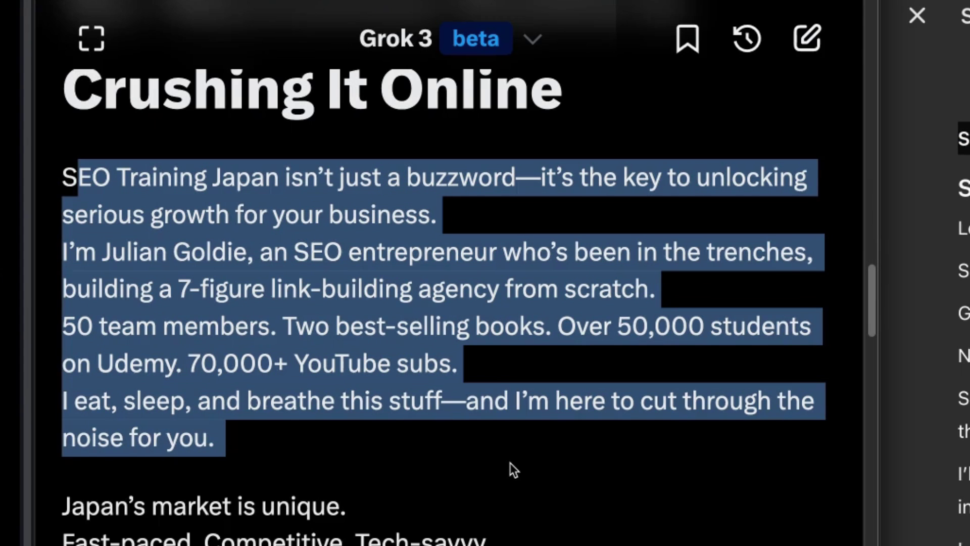
left_click(206, 368)
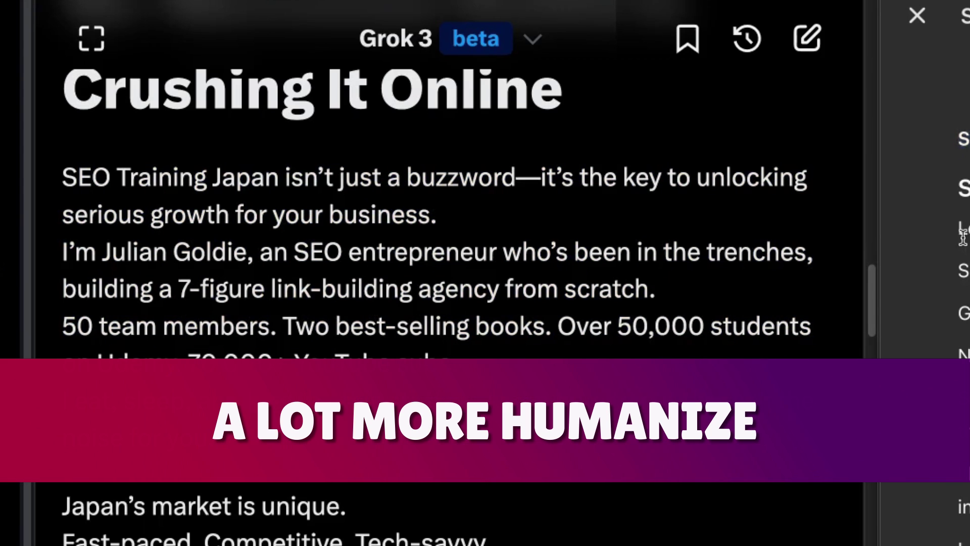
- Skim Grok's SEO Training Japan article from the introduction through the FAQs and closing section, checking its tone, structure and links
double_click(528, 172)
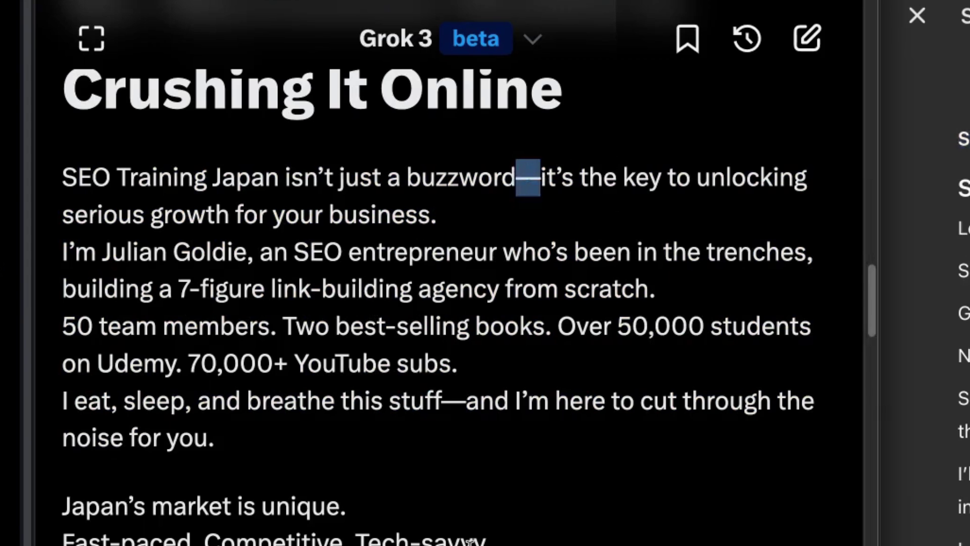
scroll(469, 540, "down", 5)
scroll(609, 181, "up", 3)
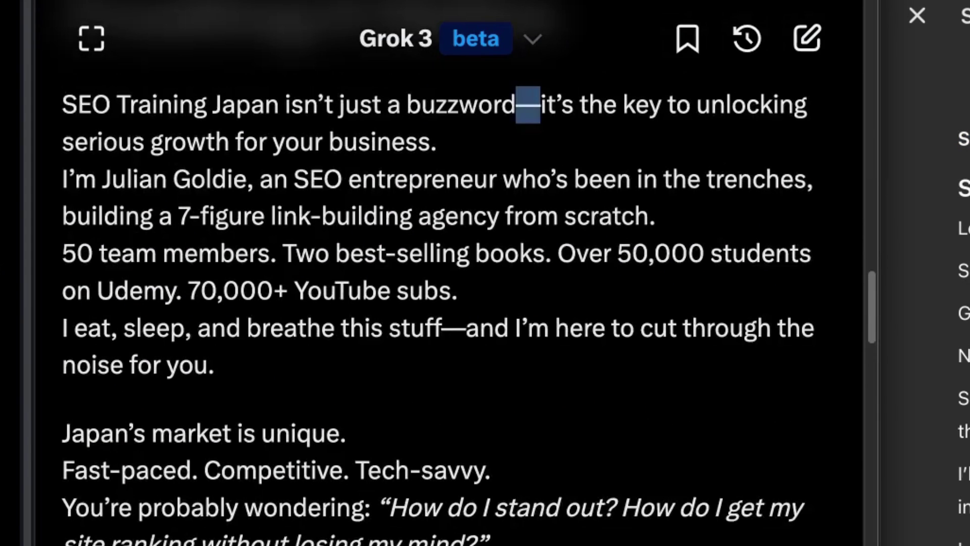
scroll(576, 328, "down", 10)
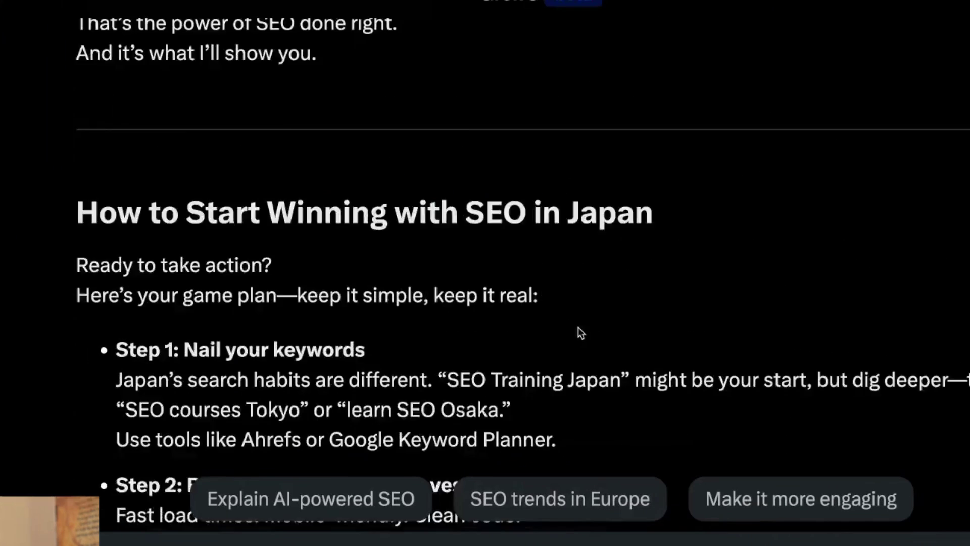
scroll(575, 347, "down", 15)
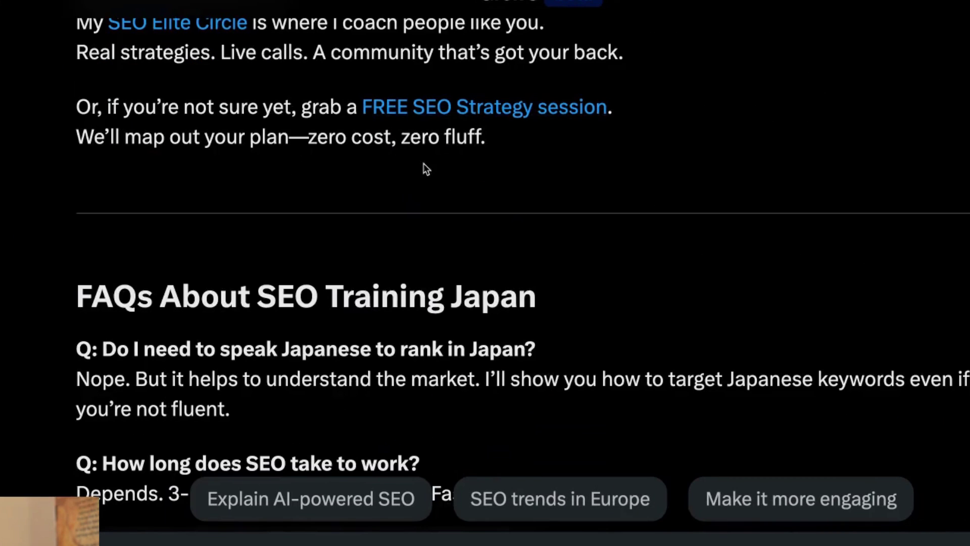
scroll(424, 163, "up", 1)
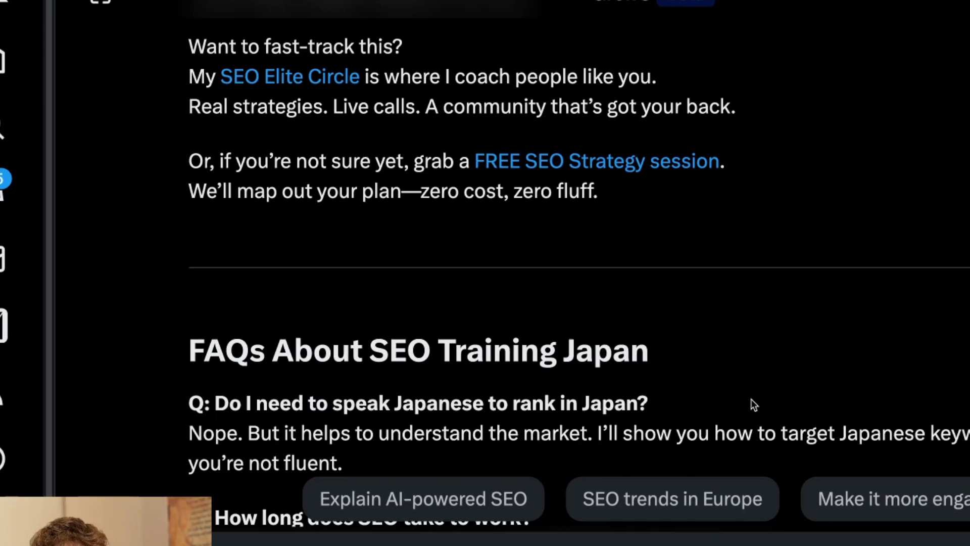
scroll(751, 403, "down", 12)
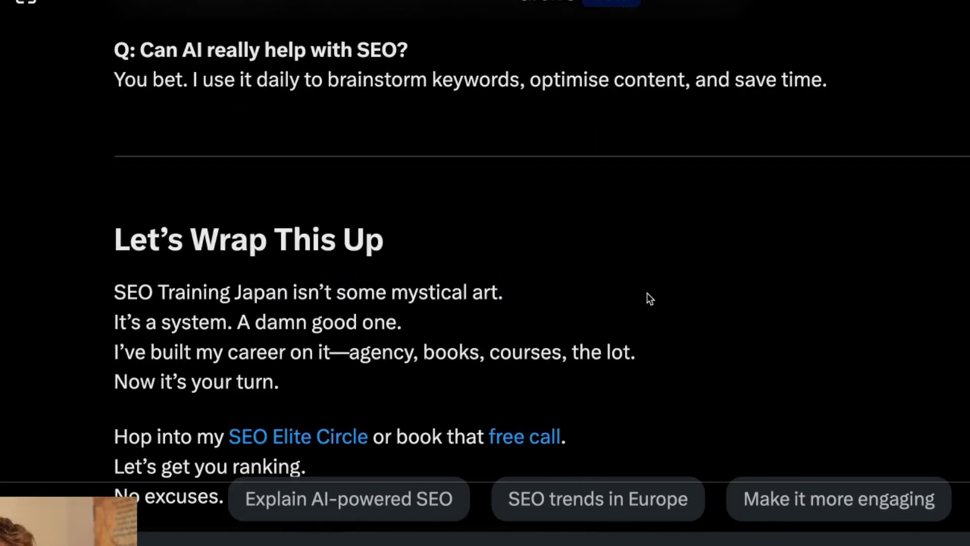
scroll(650, 298, "up", 15)
scroll(124, 245, "up", 10)
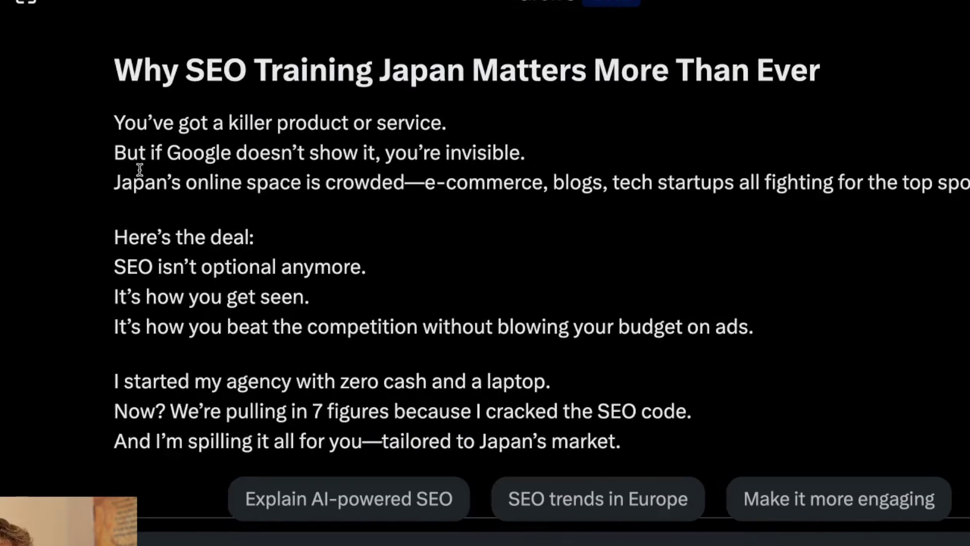
- Count the words of Grok's article from the heading "Why SEO Training Japan Matters More Than Ever" to its end with Word Counter Plus
double_click(147, 70)
scroll(435, 340, "down", 20)
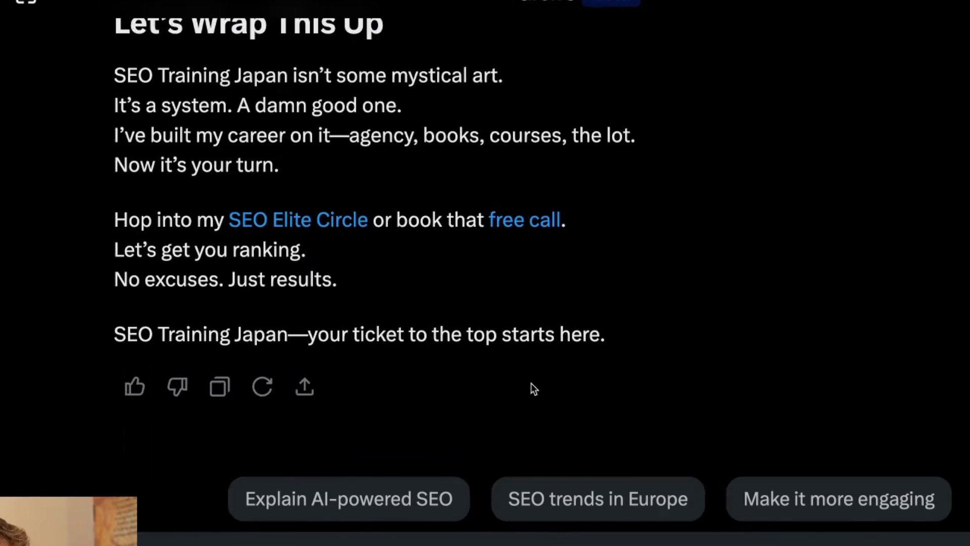
left_click(651, 335, "shift")
right_click(281, 137)
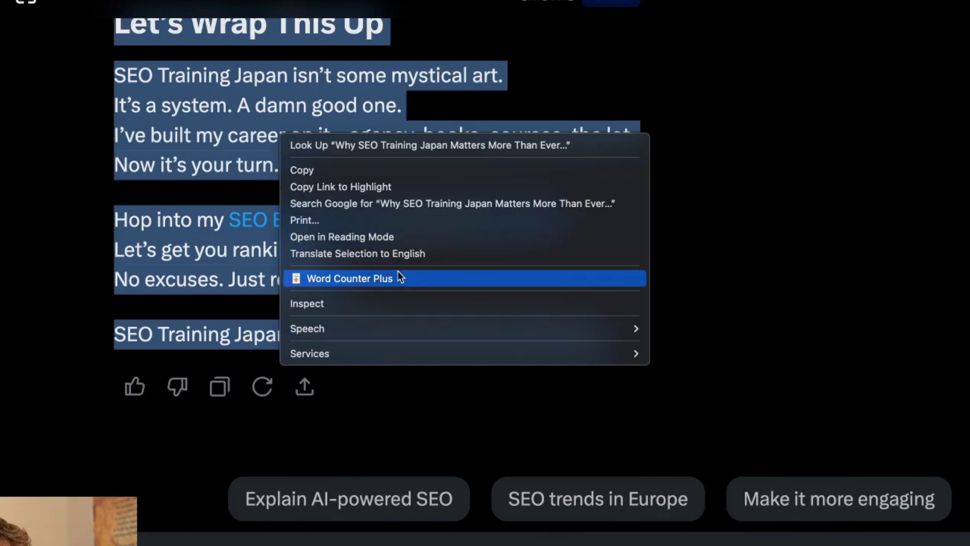
left_click(400, 277)
left_click(536, 208)
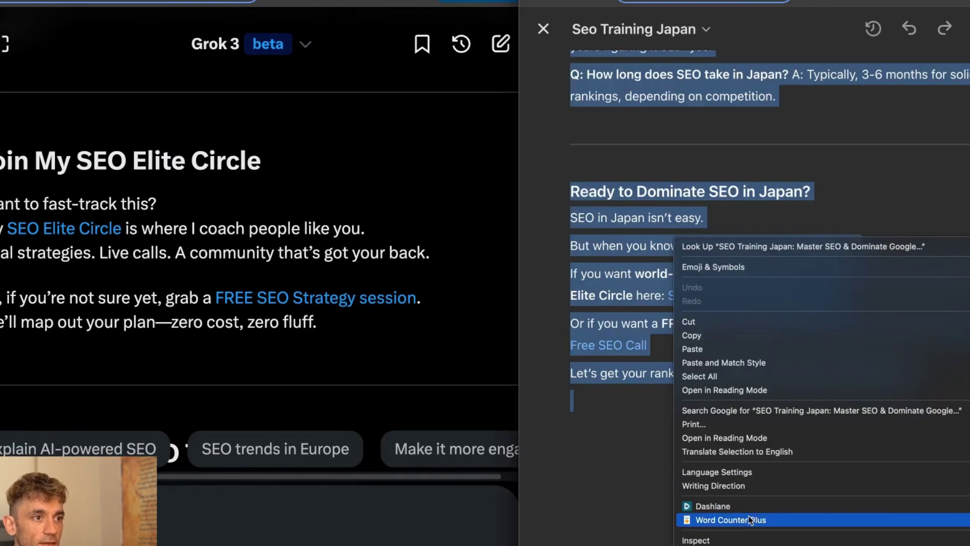
- Count the words of ChatGPT's selected SEO Training Japan article with Word Counter Plus, and clear the selection
left_click(728, 520)
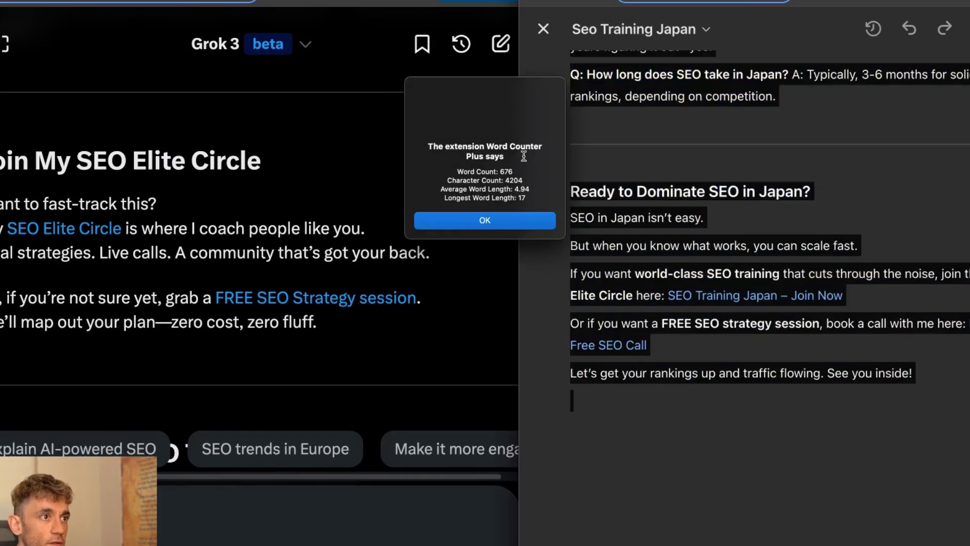
left_click(497, 223)
scroll(715, 241, "up", 5)
left_click(696, 239)
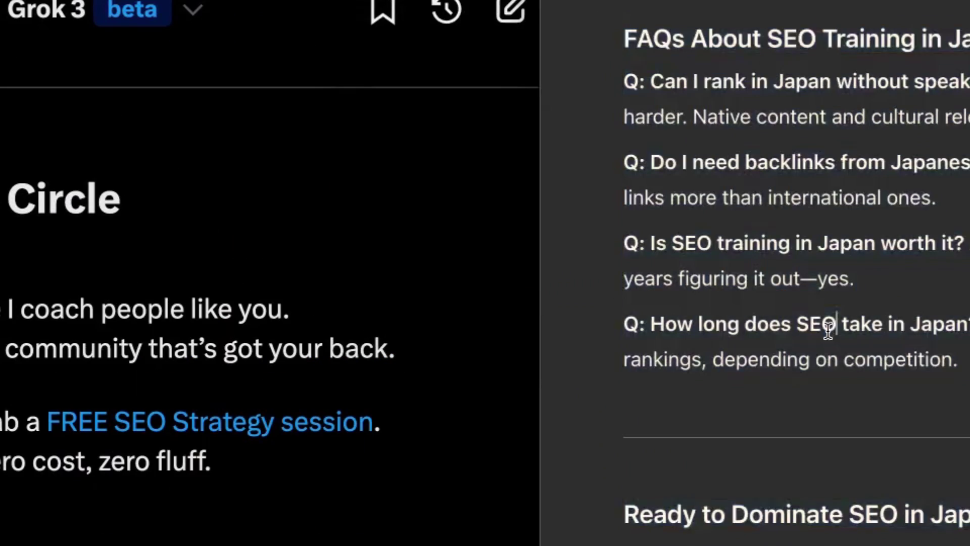
- Compare the layout of ChatGPT's article with Grok's, and highlight the word "SEO" in Grok's article title
scroll(829, 331, "up", 15)
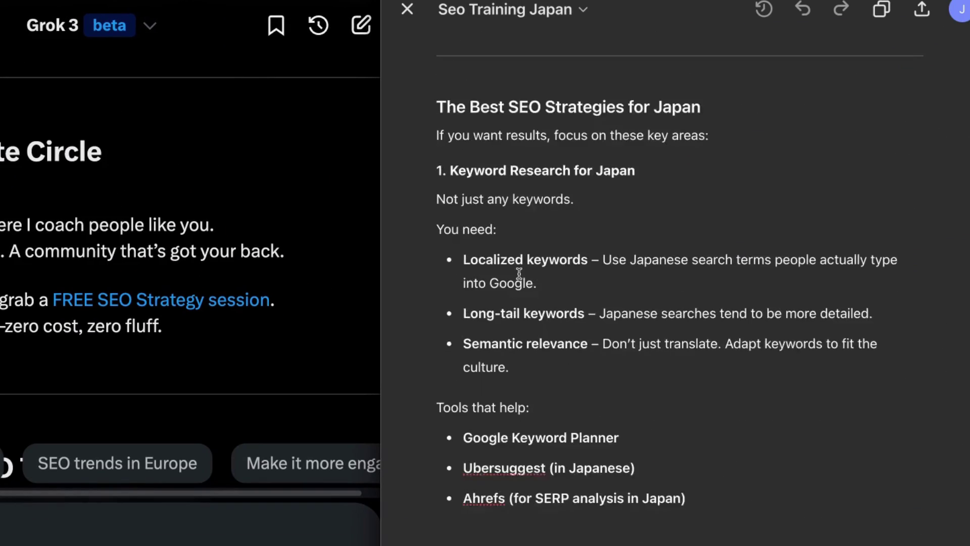
scroll(511, 272, "up", 10)
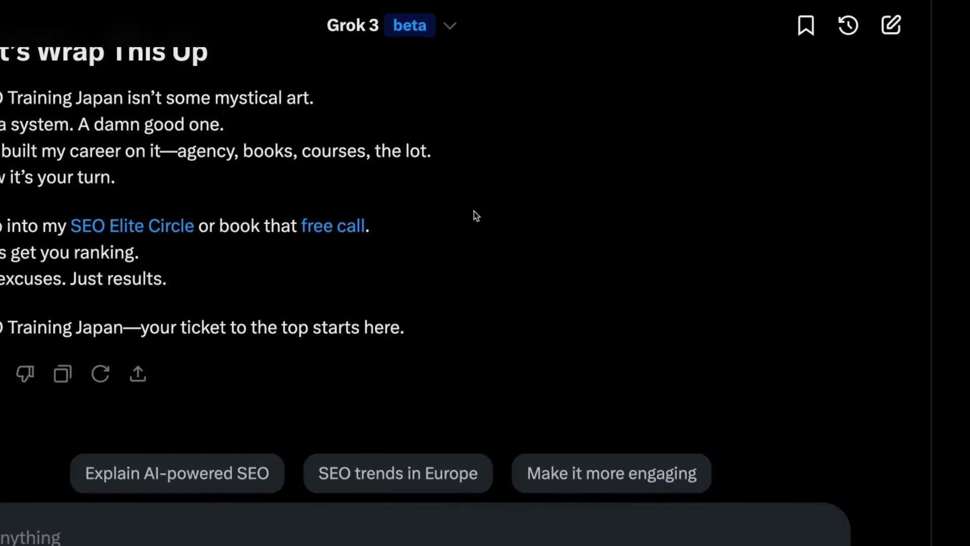
scroll(277, 246, "up", 5)
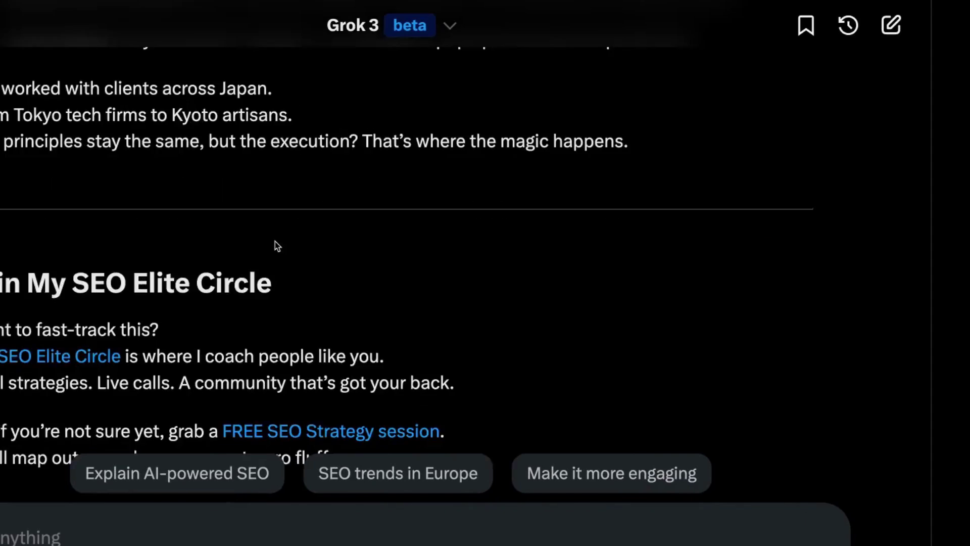
scroll(405, 210, "up", 15)
double_click(176, 260)
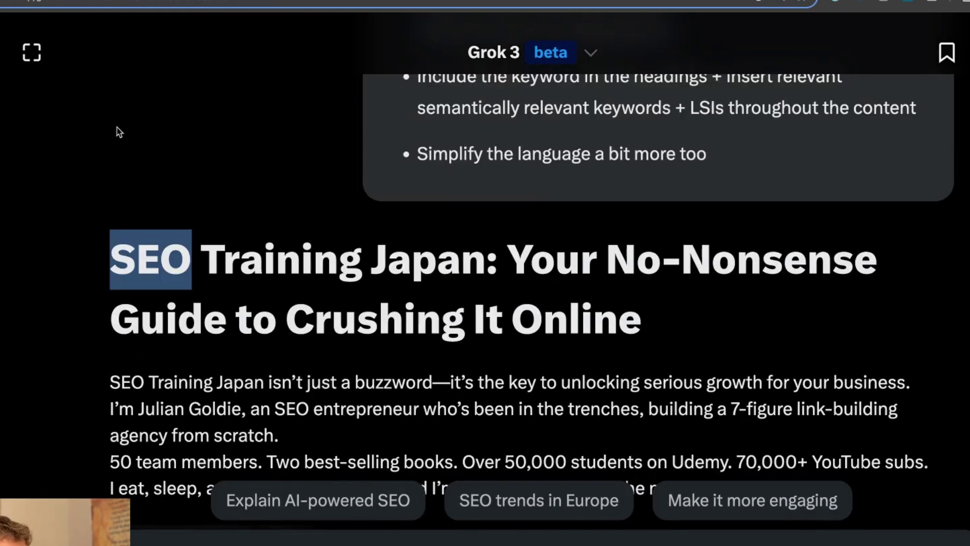
- Open the article "FREE AI Agents Course: The Ultimate Guide to Building Powerful AI Agents" from the X profile and skim its sections
key("alt+Left")
key("ctrl+minus")
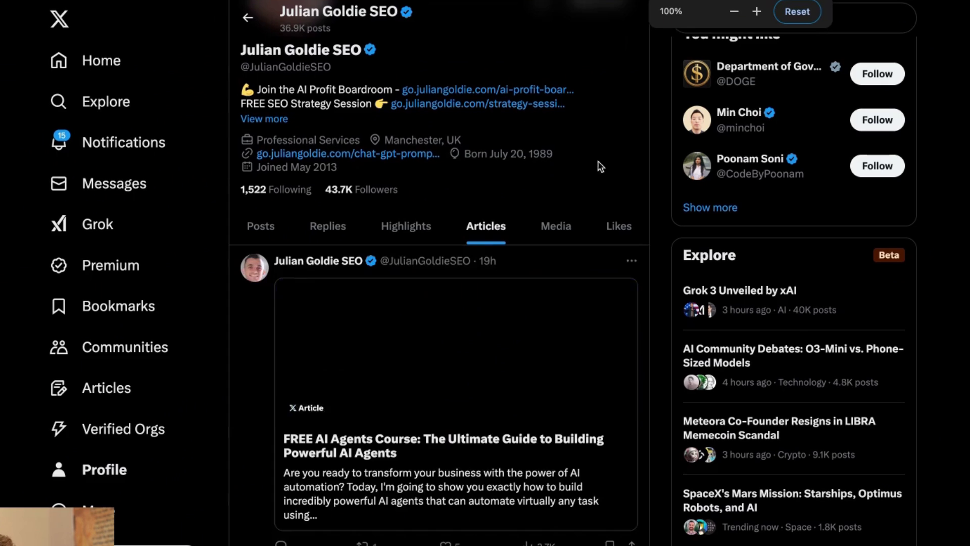
left_click(263, 323)
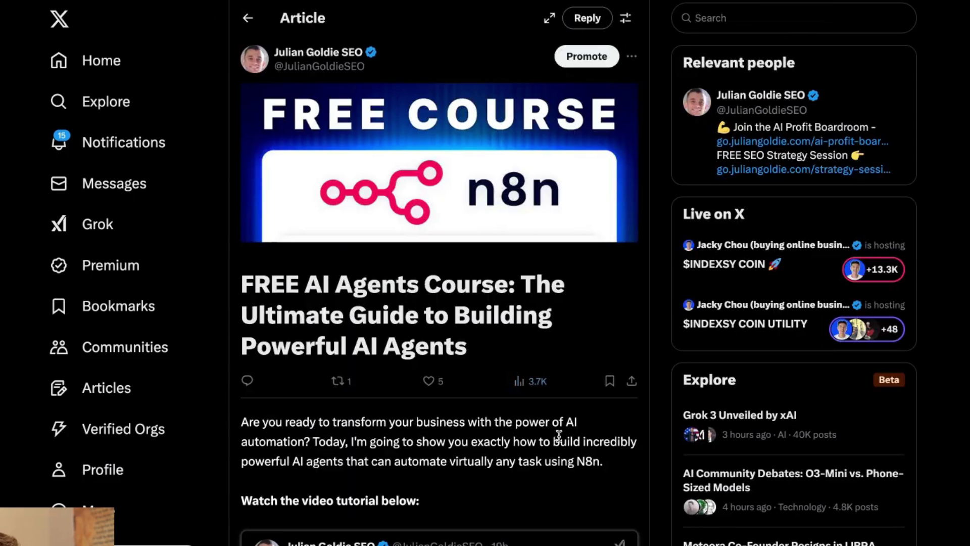
scroll(559, 435, "down", 10)
scroll(558, 436, "up", 10)
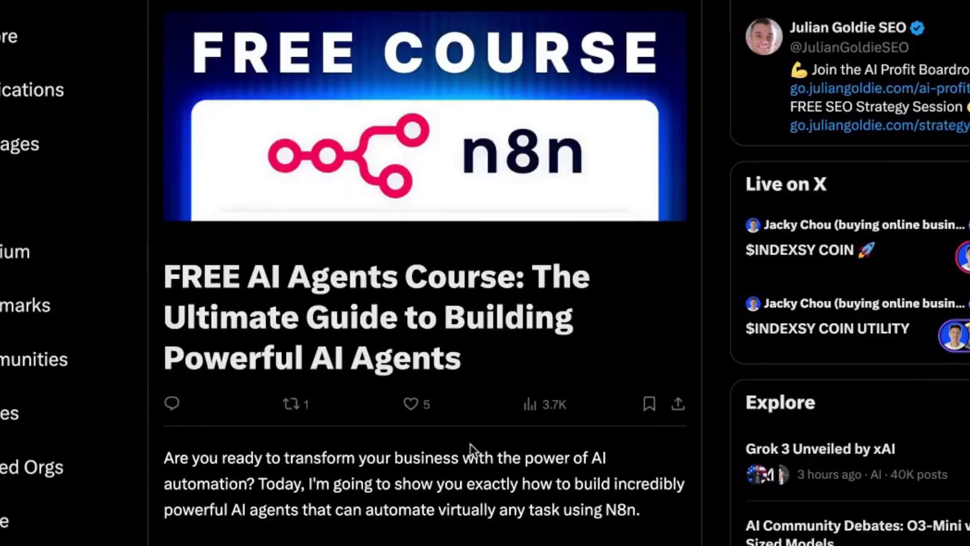
scroll(346, 485, "down", 15)
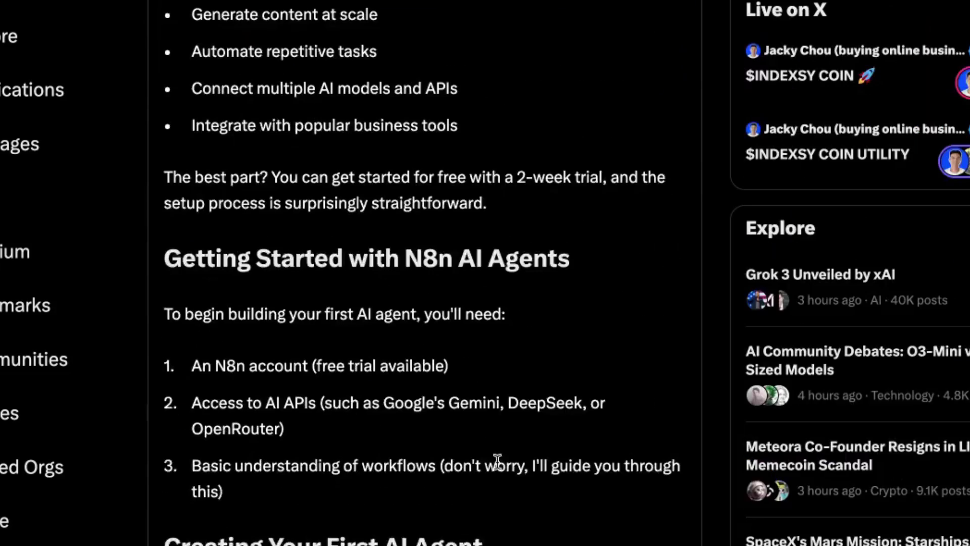
scroll(506, 511, "up", 15)
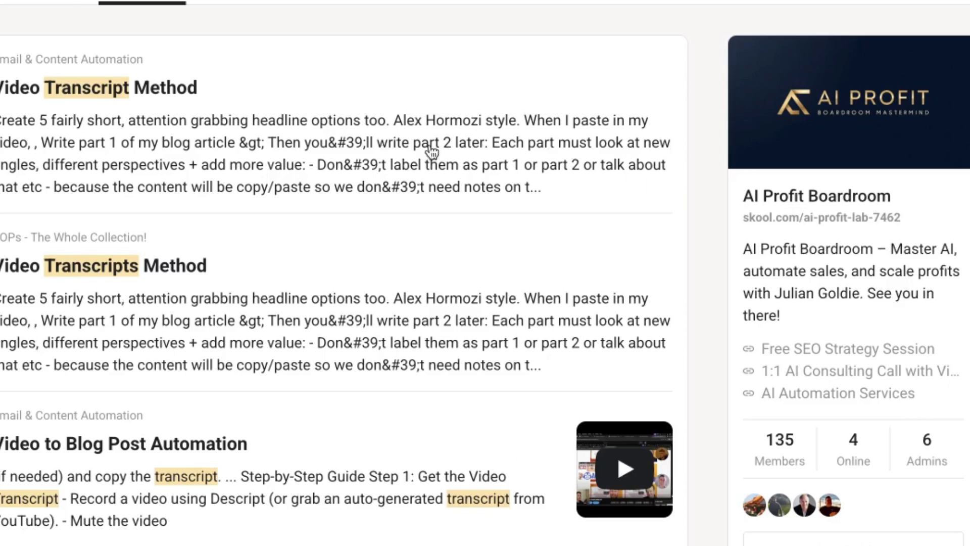
- Review the AI Profit Boardroom classroom results for "transcript" and highlight the "Video Transcript Method" entry
scroll(49, 408, "down", 5)
scroll(49, 407, "up", 5)
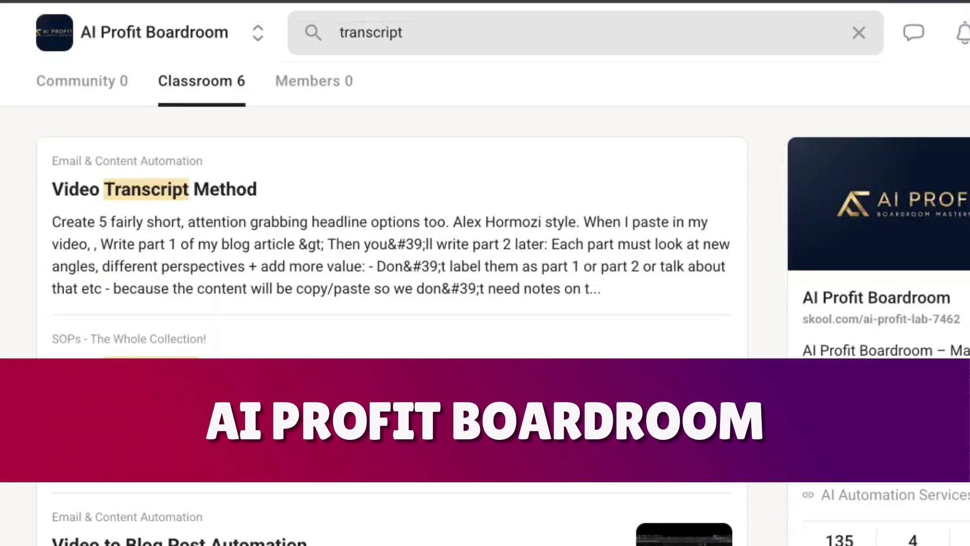
scroll(8, 309, "down", 5)
scroll(7, 308, "up", 5)
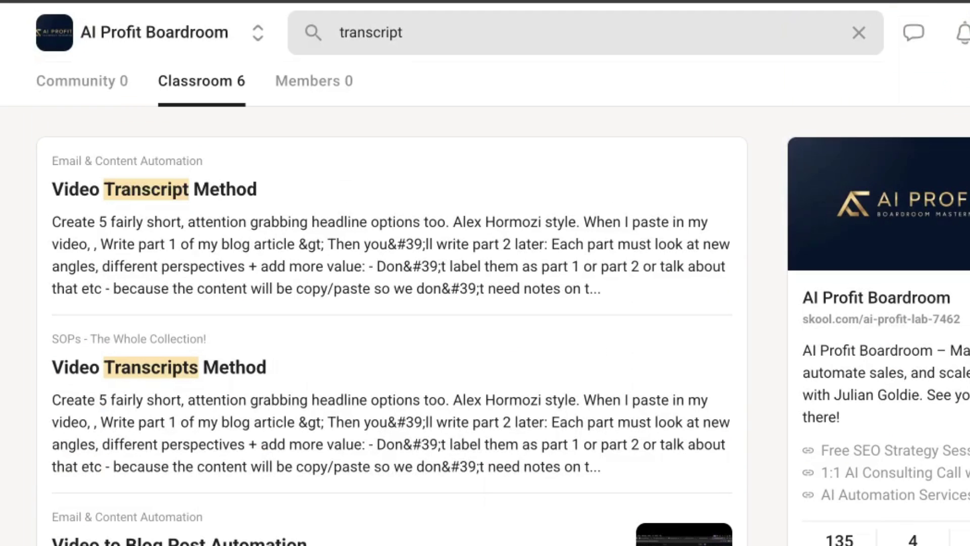
triple_click(155, 189)
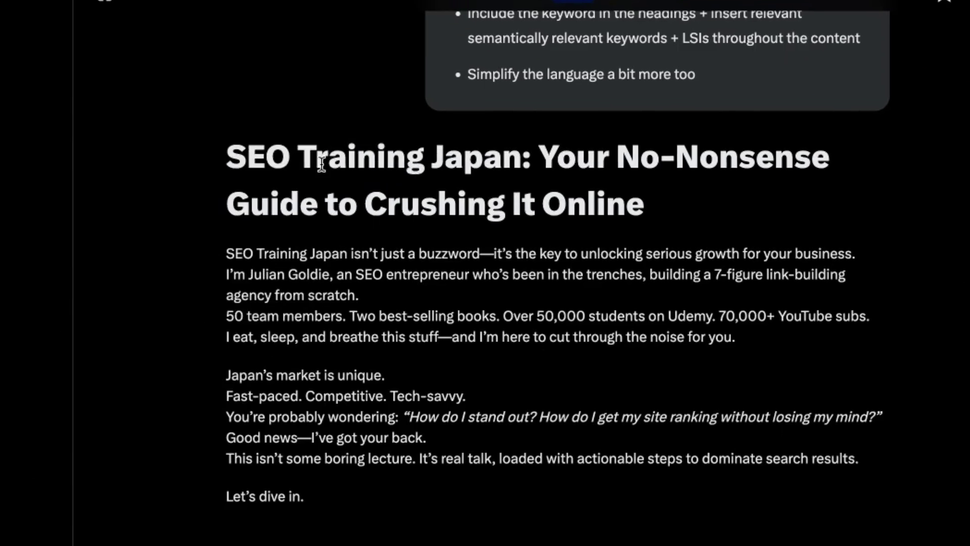
- Highlight the opening section of Grok's SEO Training Japan article and look further through its text
left_click_drag(360, 198, 935, 415)
scroll(859, 463, "down", 10)
scroll(701, 456, "down", 2)
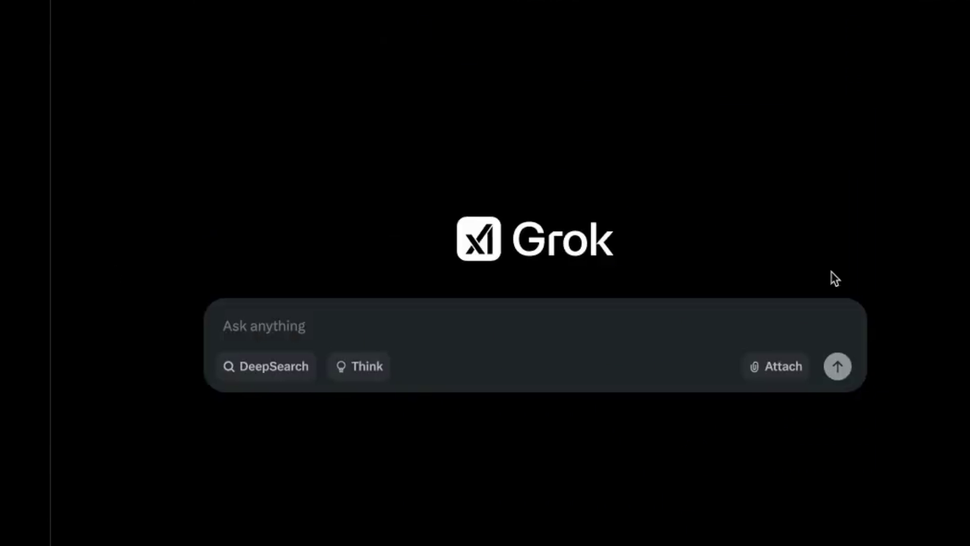
- Enable DeepSearch in a new Grok chat and Deep research in a new ChatGPT chat
left_click(275, 371)
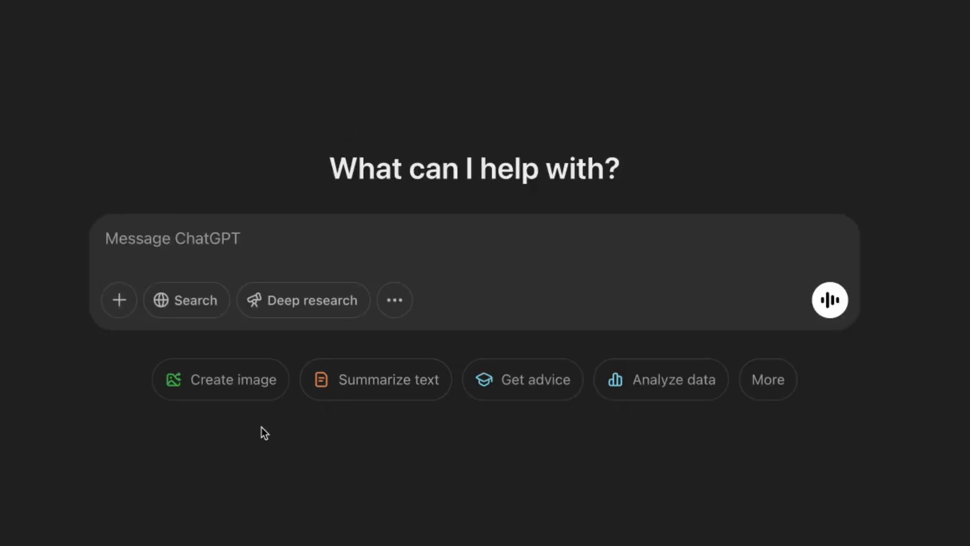
left_click(331, 299)
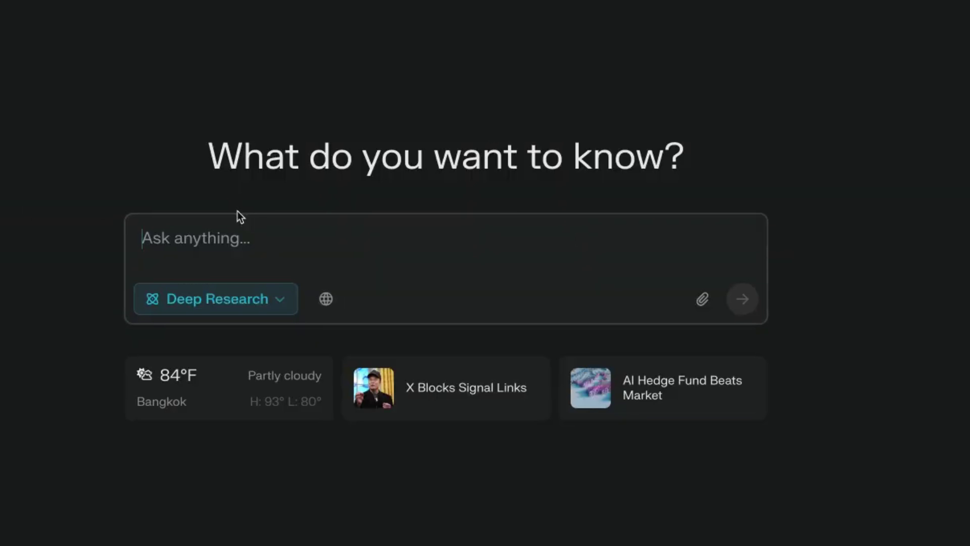
- Submit the prompt "Research grok 3 and the latest updates from it" to Perplexity's Deep Research and ChatGPT's Deep research
left_click(248, 230)
left_click(202, 181)
left_click(179, 233)
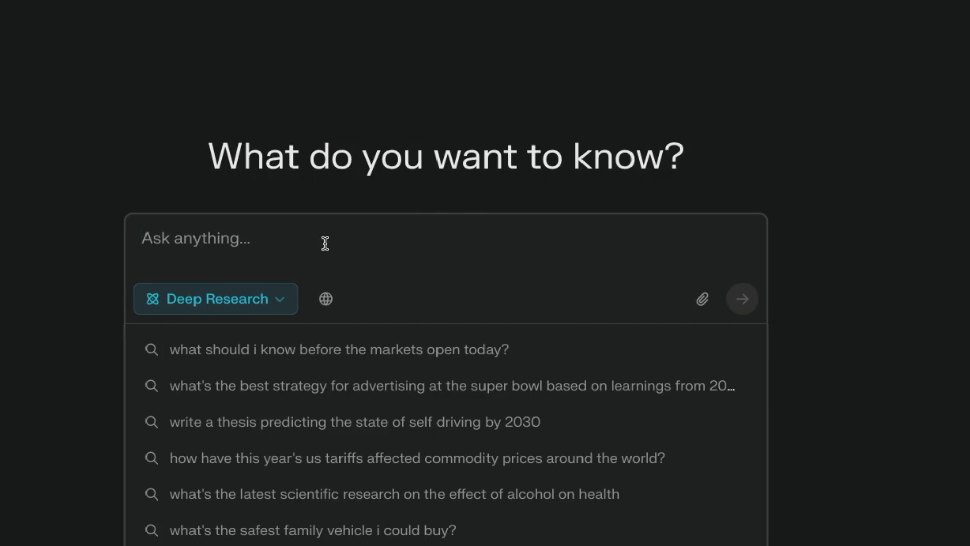
key("ctrl+v")
key("ctrl+a")
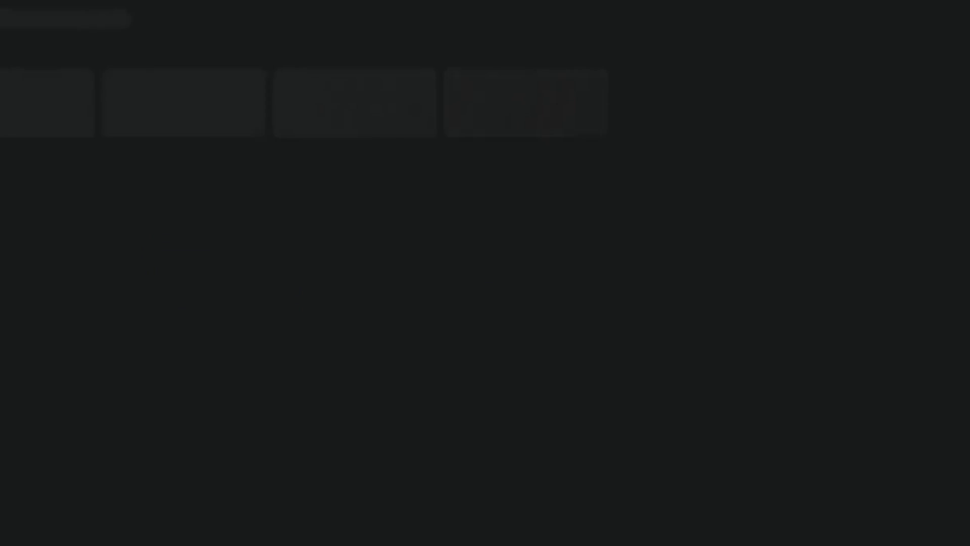
key("ctrl+v")
key("Return")
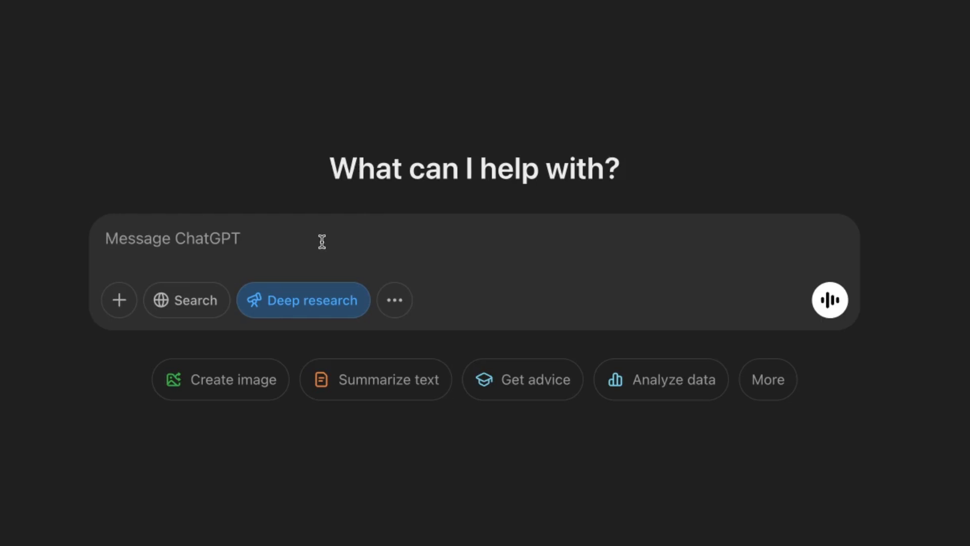
key("ctrl+v")
key("Return")
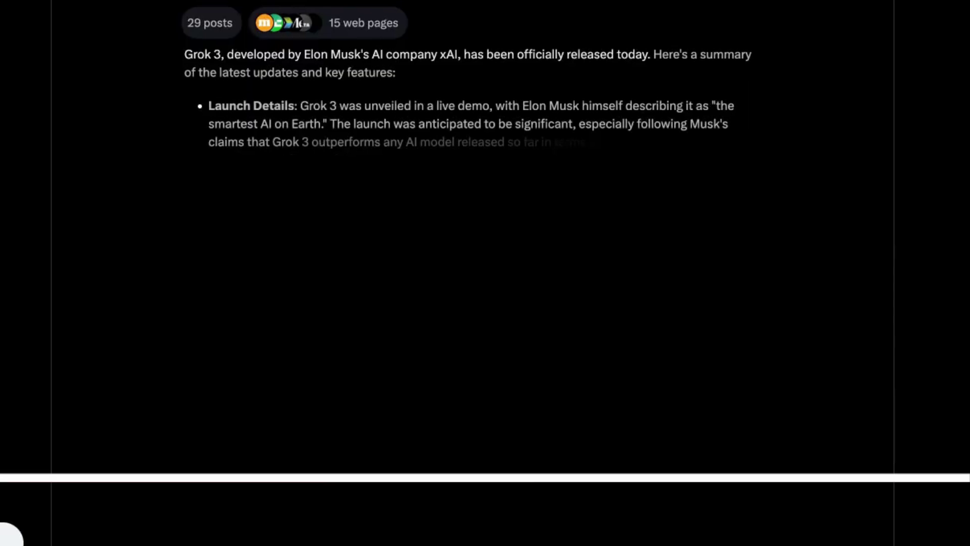
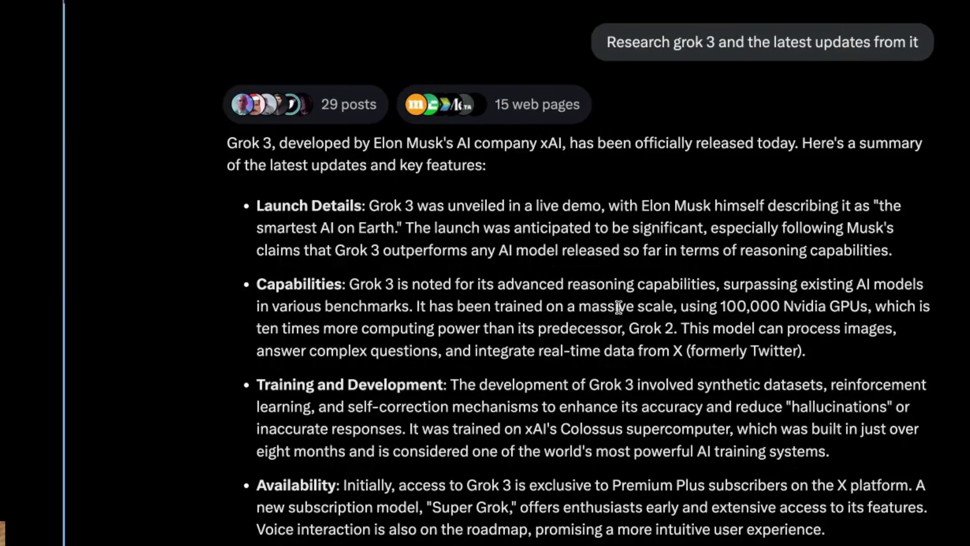
- Inspect the web pages and the X posts that Grok's DeepSearch answer cites as sources, and return to the answer
left_click(570, 105)
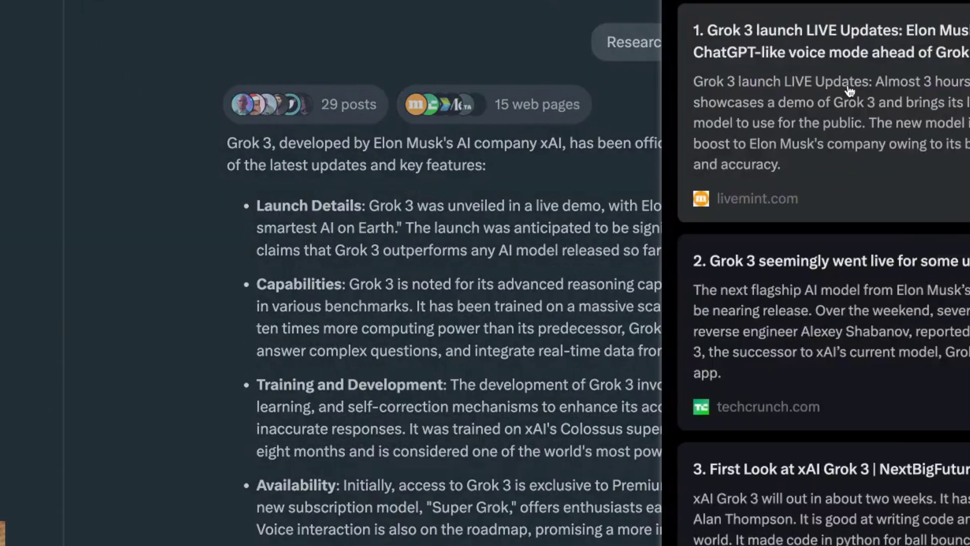
key("Escape")
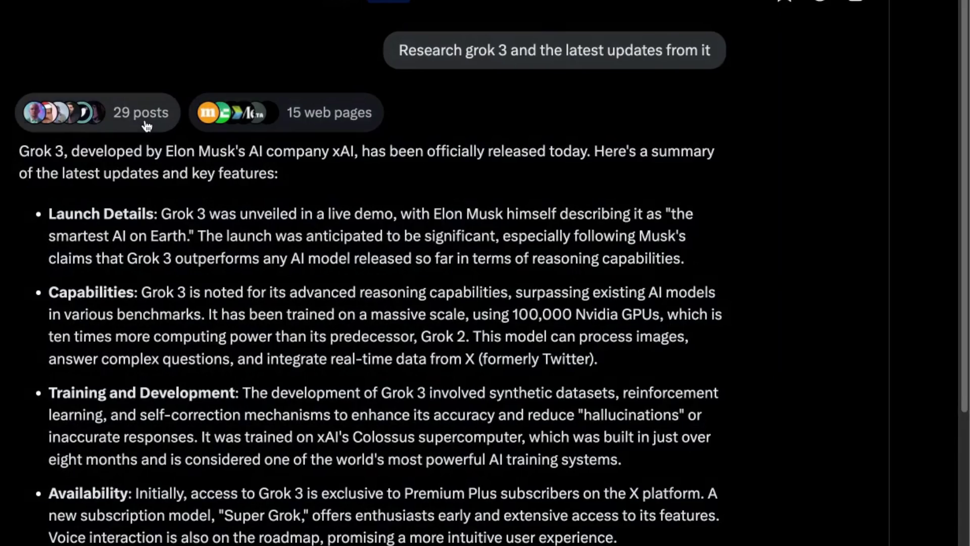
left_click(146, 126)
scroll(660, 511, "down", 5)
scroll(599, 183, "up", 5)
left_click(351, 155)
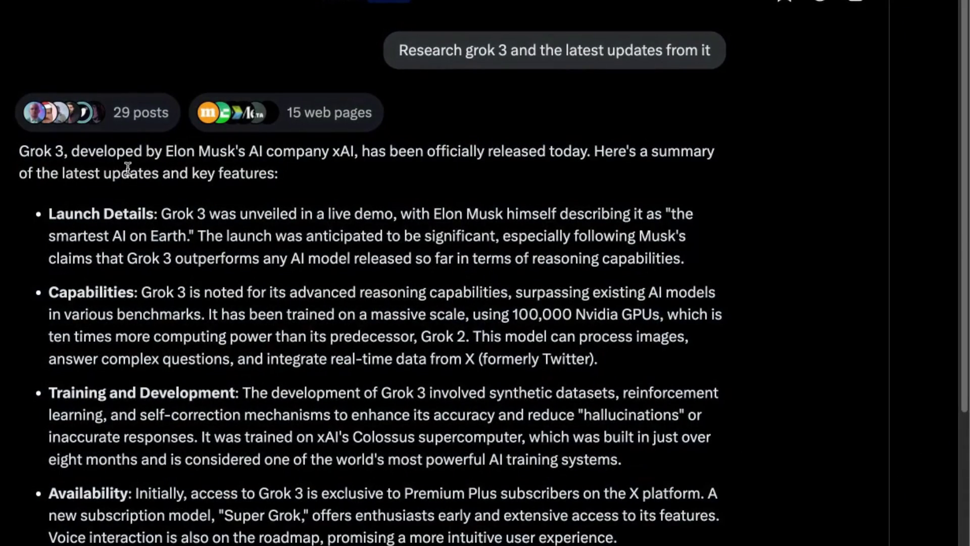
- Look through the list of web pages cited by Grok's DeepSearch answer down to the final entries, and return to the answer
left_click(145, 125)
scroll(702, 404, "down", 2)
scroll(702, 404, "up", 1)
left_click(359, 102)
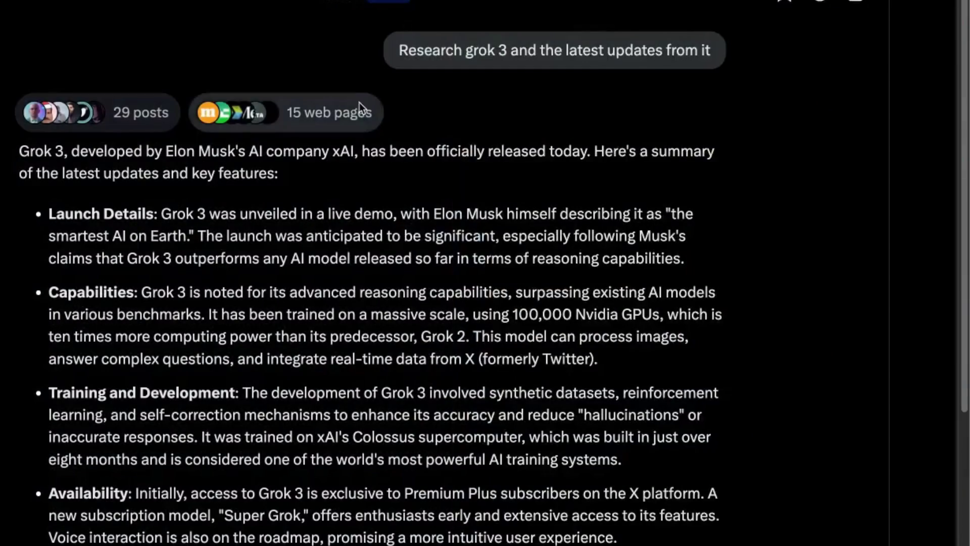
left_click(359, 102)
scroll(707, 451, "down", 10)
scroll(706, 452, "down", 20)
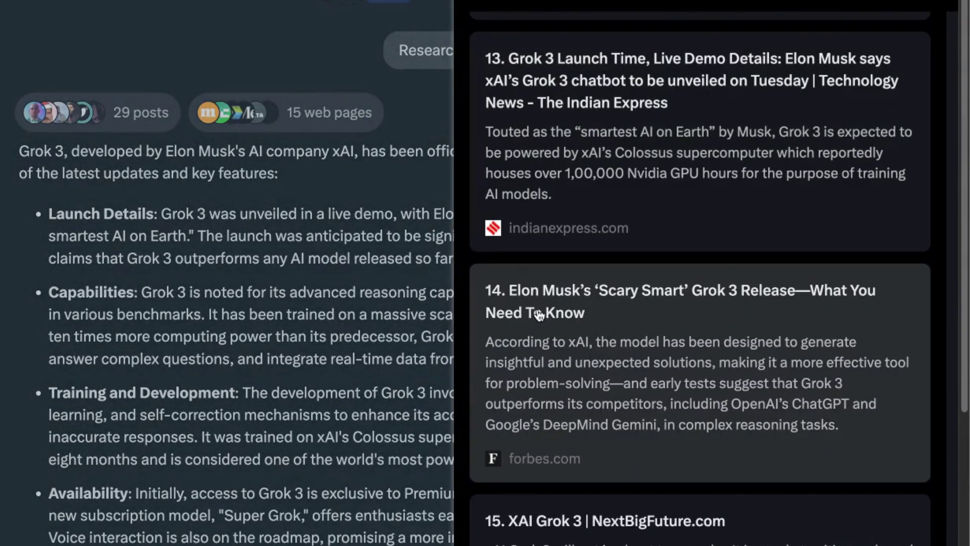
left_click(245, 353)
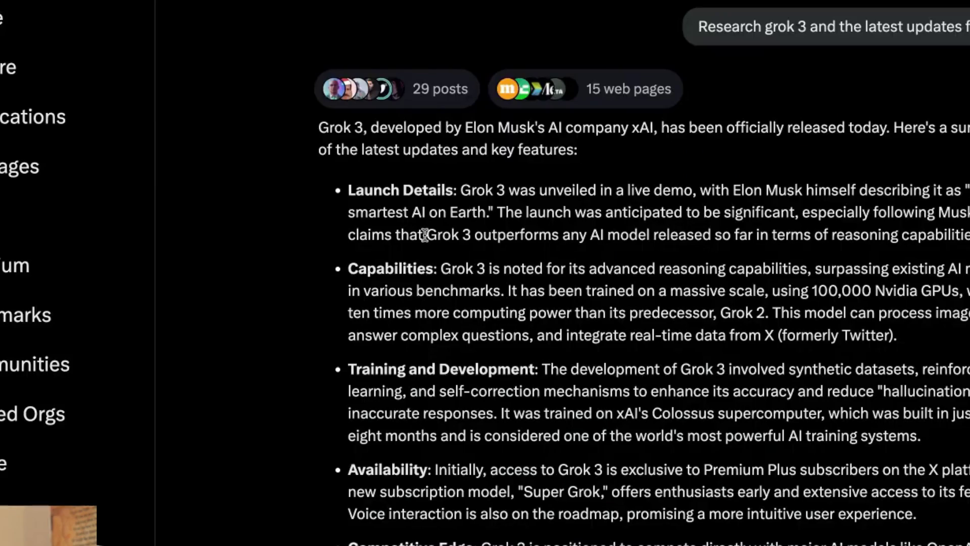
- Highlight the Launch Details point in Grok's DeepSearch answer and skim the remaining points
left_click_drag(315, 187, 944, 235)
scroll(910, 293, "down", 10)
scroll(581, 388, "up", 5)
scroll(254, 126, "up", 5)
- Review the X posts cited by Grok's answer, checking their dates down the list, and close the list
left_click(239, 111)
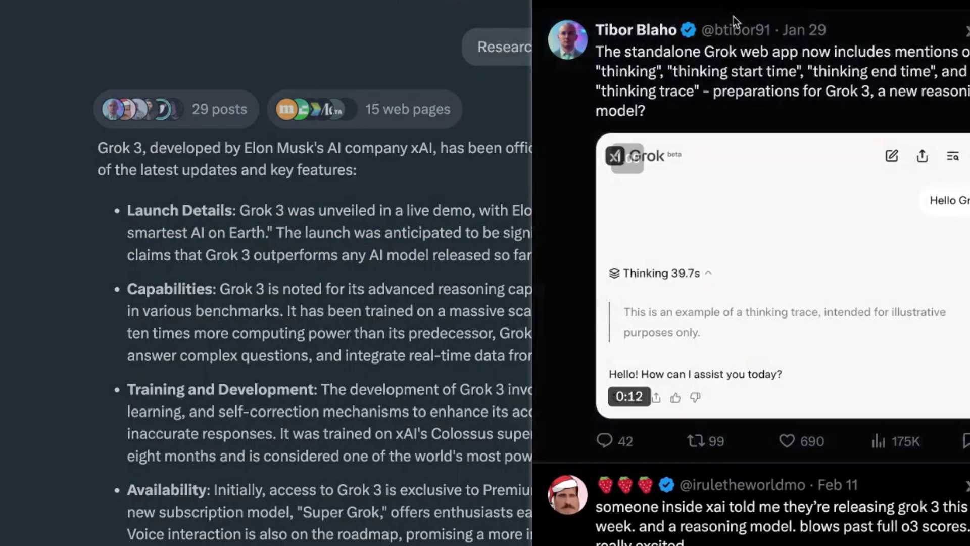
scroll(837, 535, "down", 15)
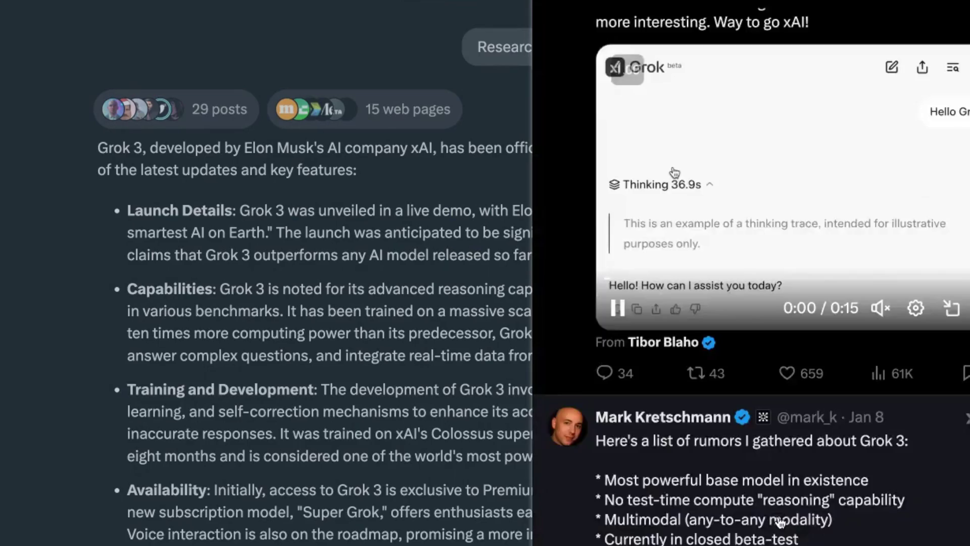
scroll(783, 518, "down", 10)
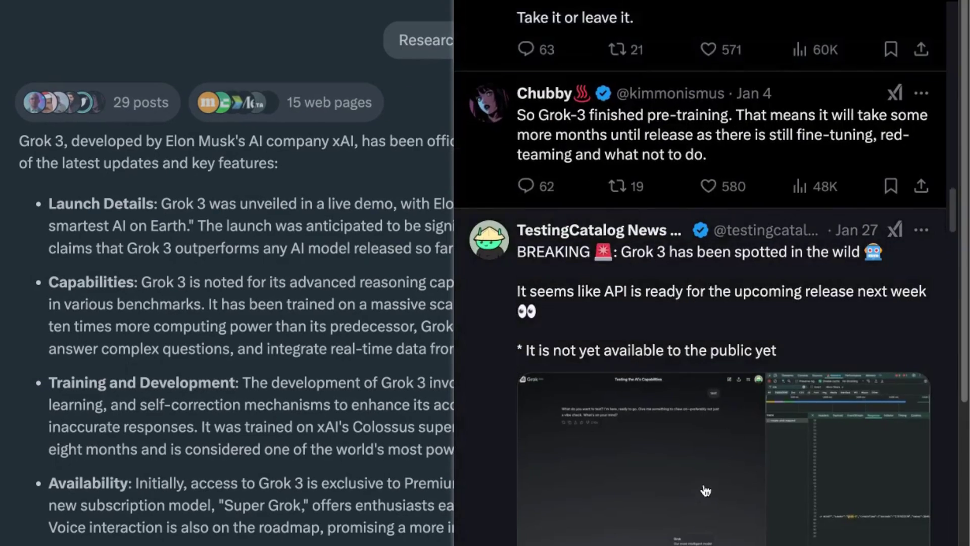
scroll(809, 490, "down", 15)
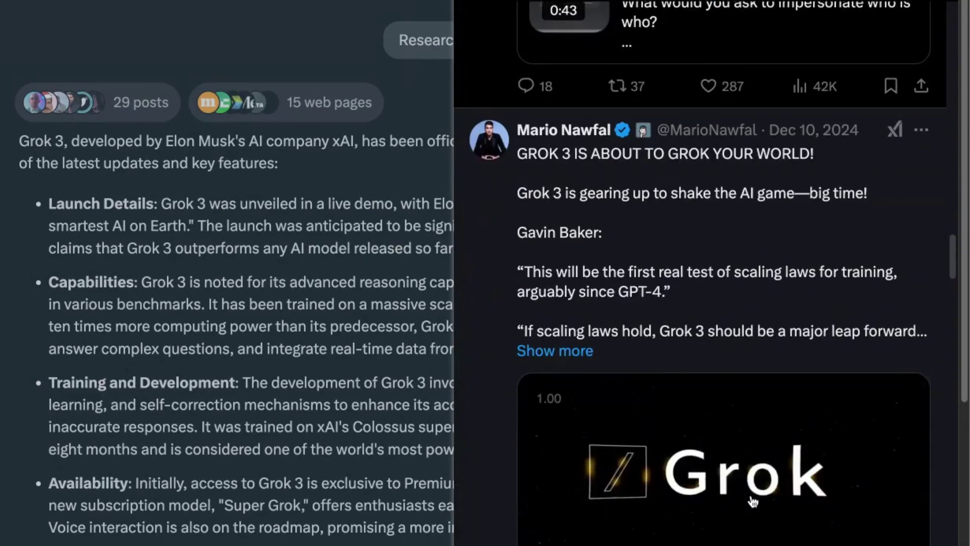
scroll(809, 490, "down", 15)
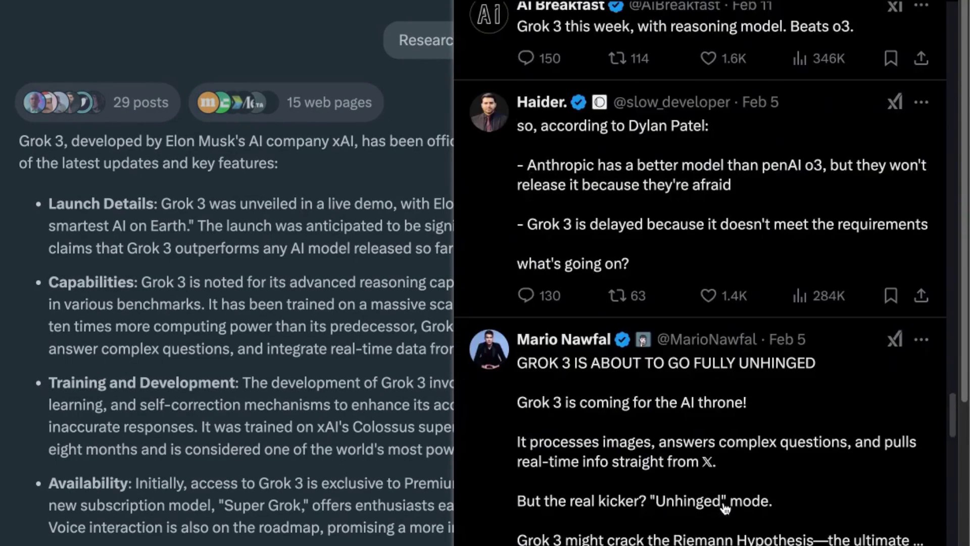
scroll(817, 365, "down", 15)
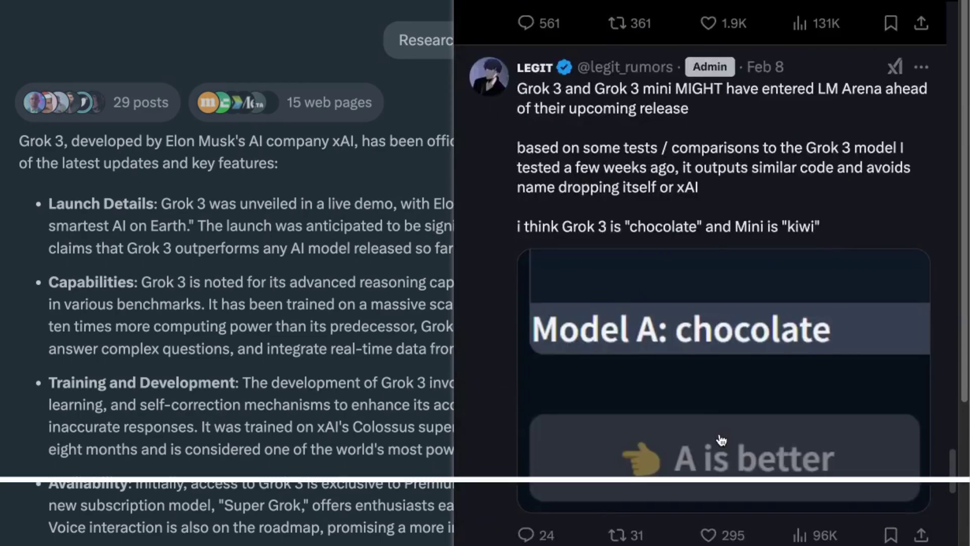
key("Escape")
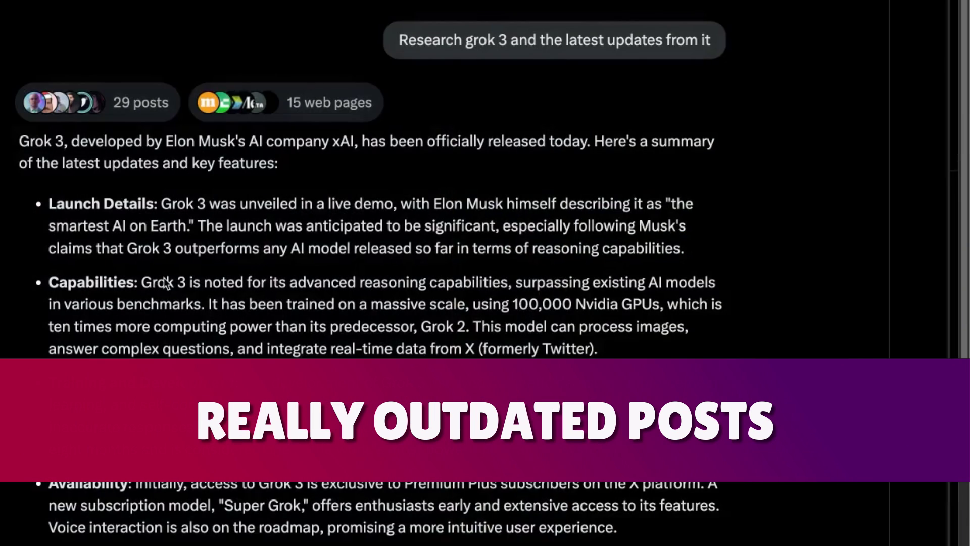
- Check how current the first few web page sources of Grok's answer are, and close the source list
left_click(328, 102)
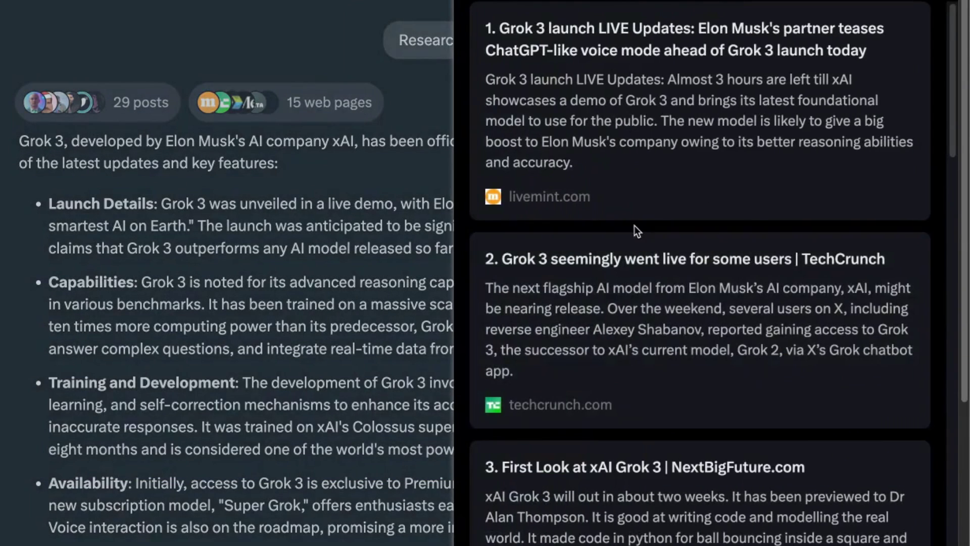
scroll(681, 451, "down", 9)
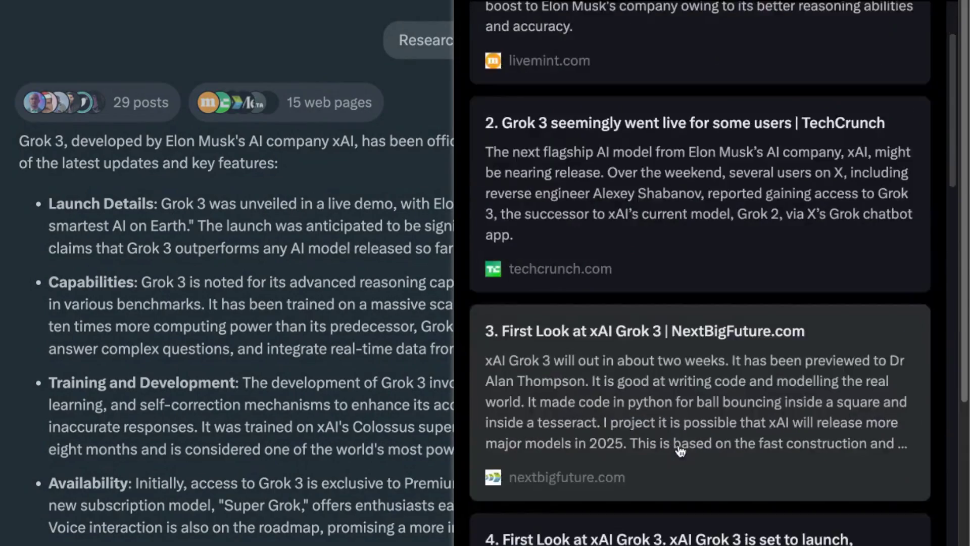
key("Escape")
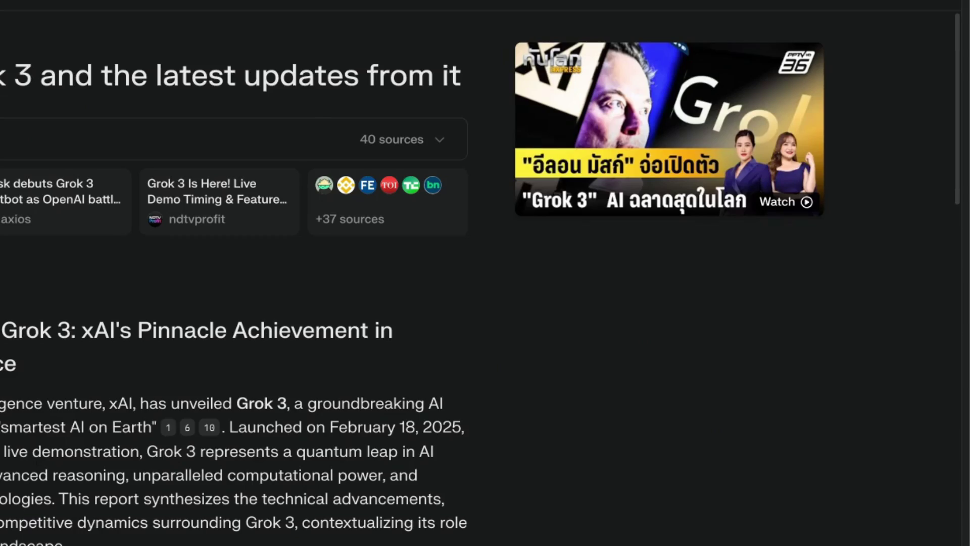
- Skim Perplexity's Deep Research report on Grok 3 and expand its research process to review the individual steps
scroll(433, 333, "down", 15)
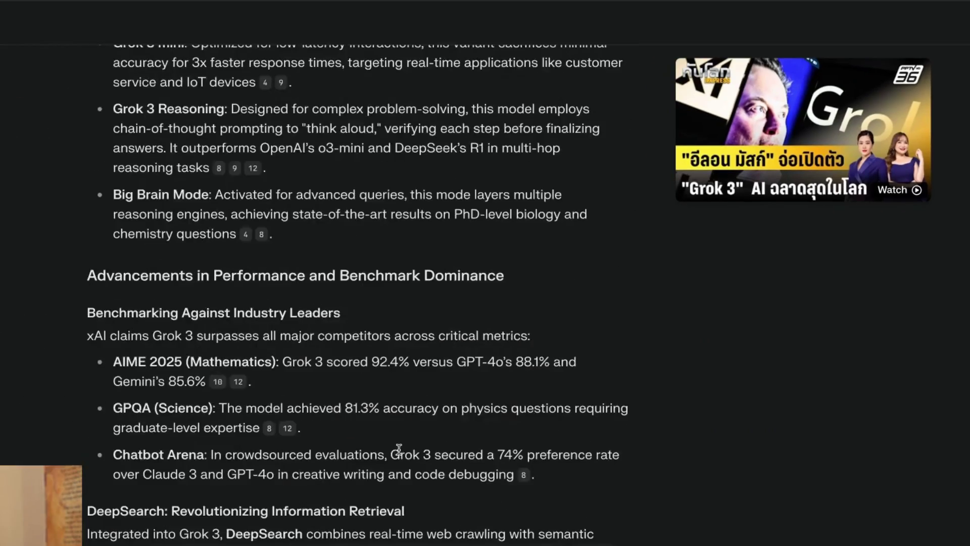
scroll(397, 451, "up", 20)
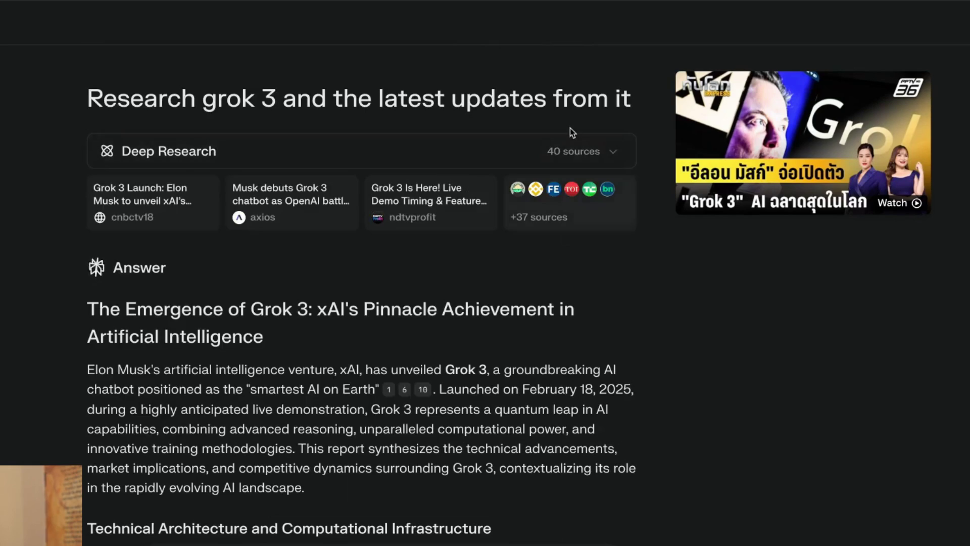
left_click(579, 150)
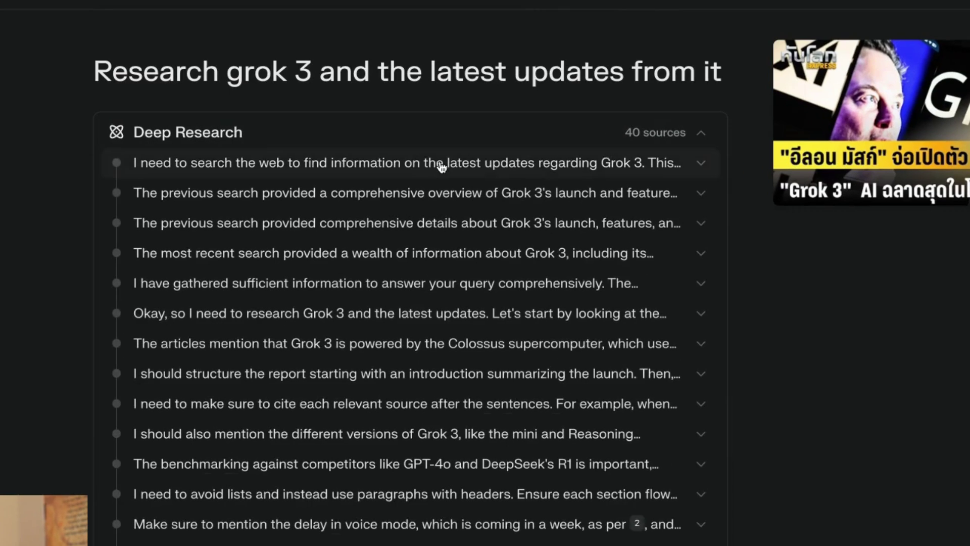
scroll(495, 359, "down", 15)
scroll(508, 412, "up", 5)
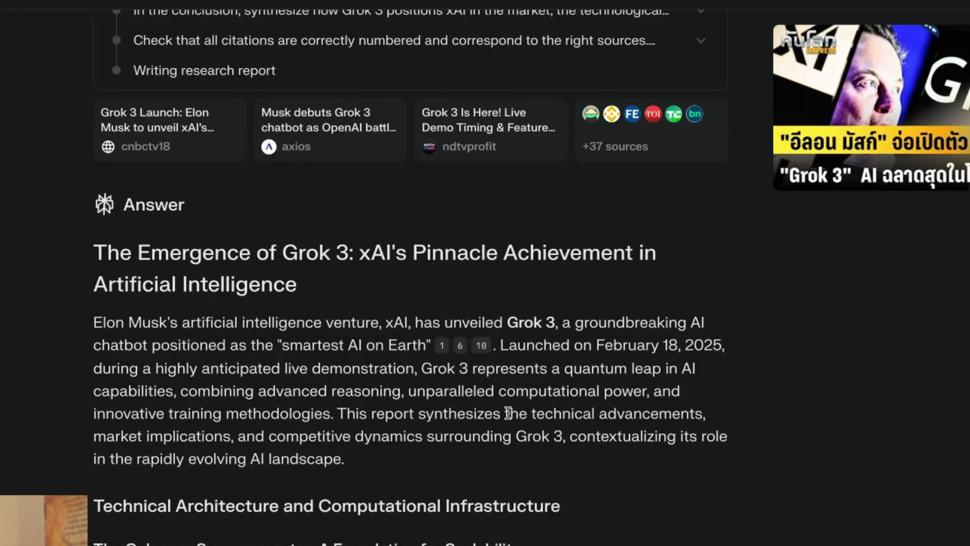
- Check the cnbctv18 article behind the report's first citation, return to Perplexity and read to the end of the report
left_click(443, 347)
scroll(429, 237, "down", 1)
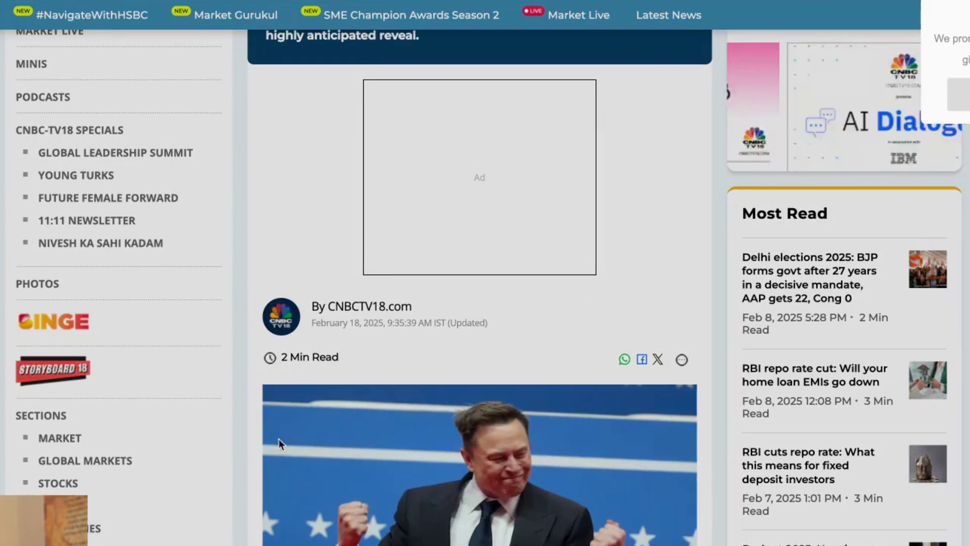
key("ctrl+w")
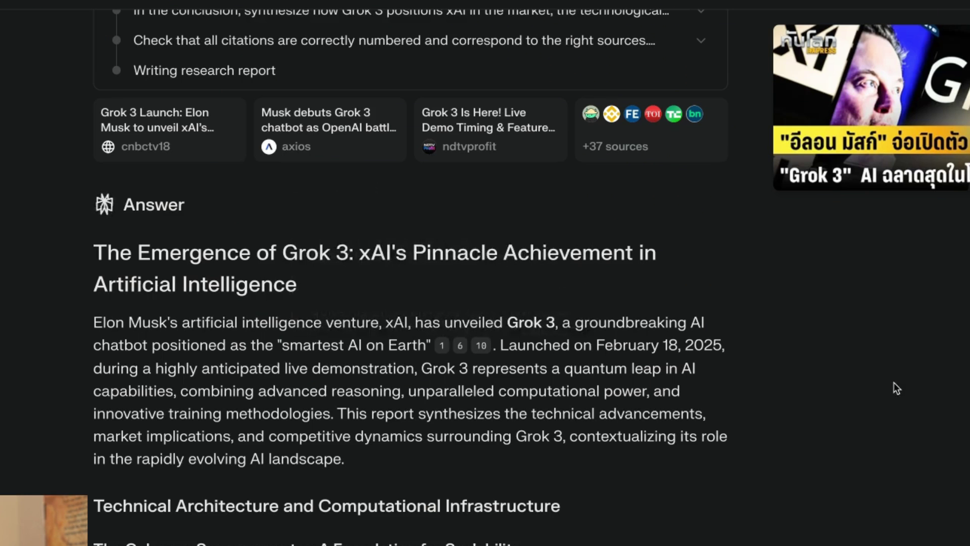
scroll(334, 111, "down", 20)
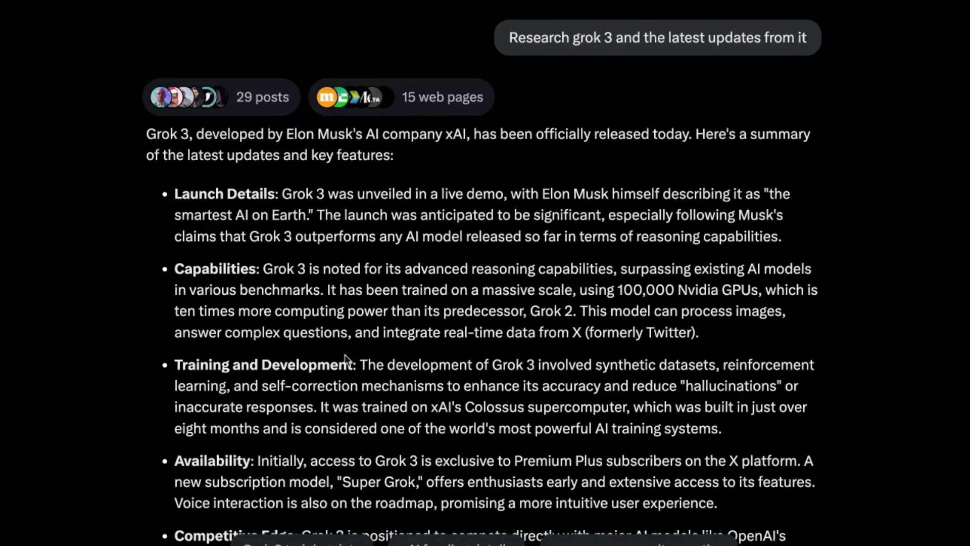
- Review Grok's full DeepSearch answer, select all of its text and count the words with Word Counter Plus
scroll(277, 374, "down", 10)
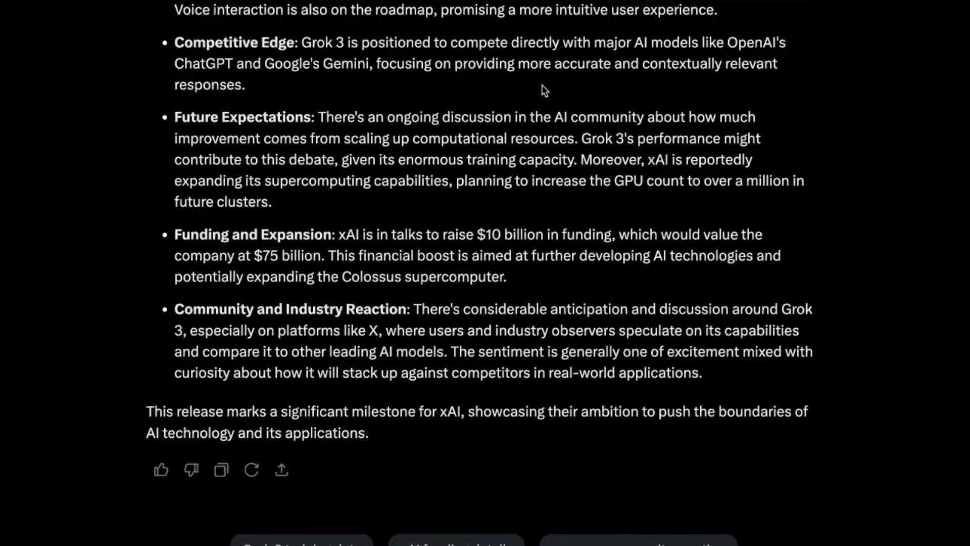
scroll(319, 438, "up", 10)
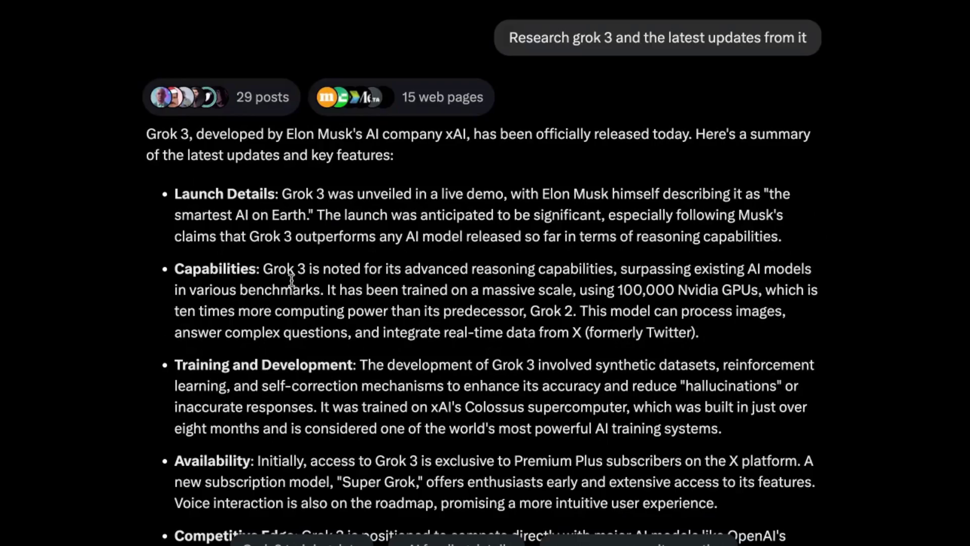
scroll(450, 448, "down", 10)
left_click_drag(160, 139, 385, 374)
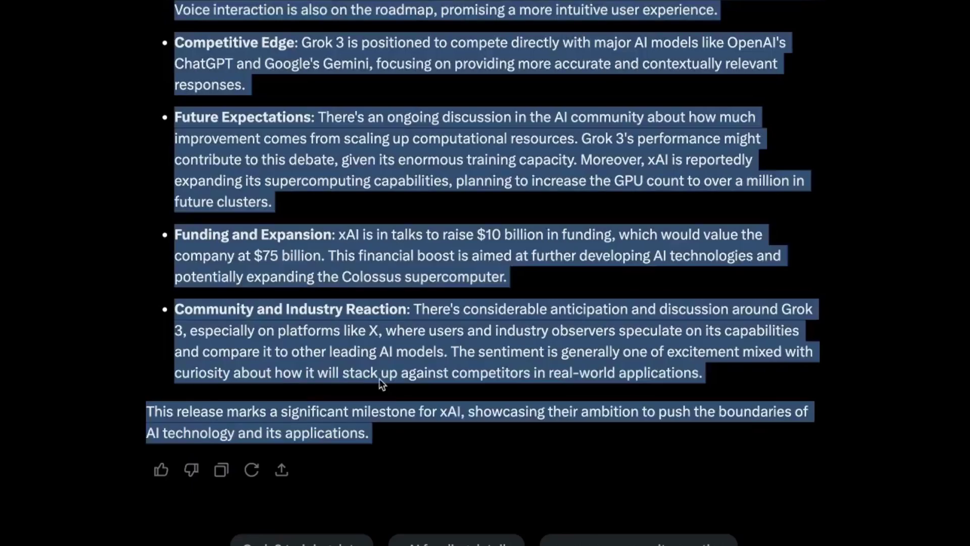
right_click(384, 376)
left_click(500, 520)
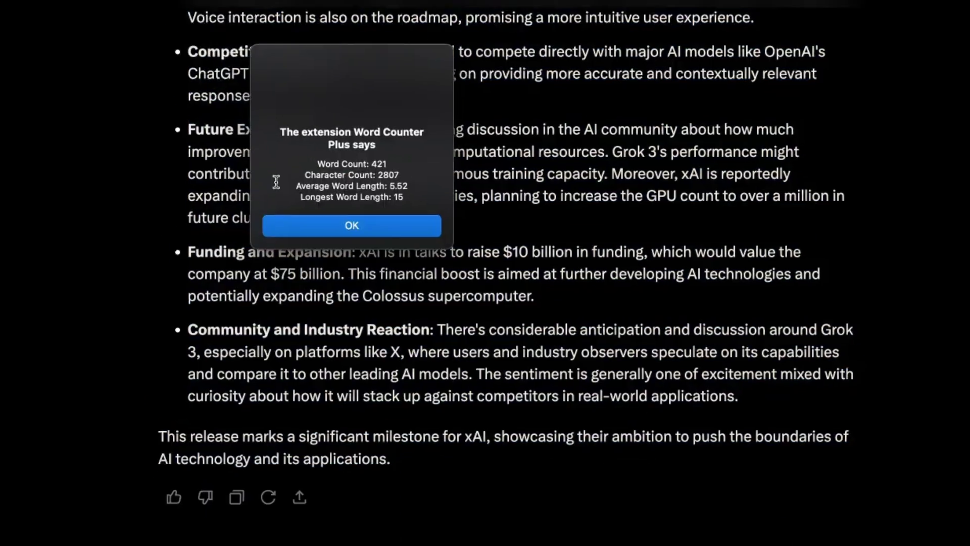
left_click(485, 222)
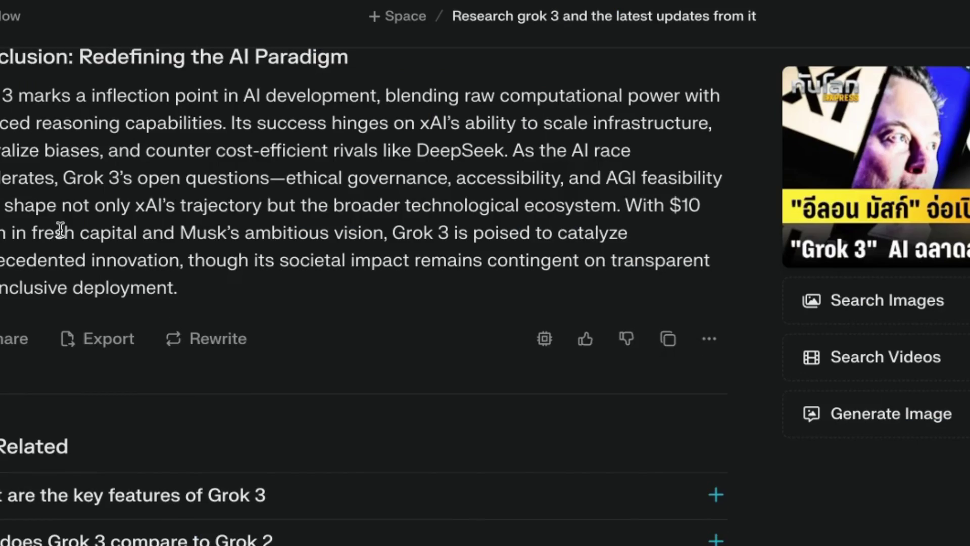
- Select Perplexity's entire report through its conclusion, count the words with Word Counter Plus, and clear the selection
scroll(58, 228, "up", 15)
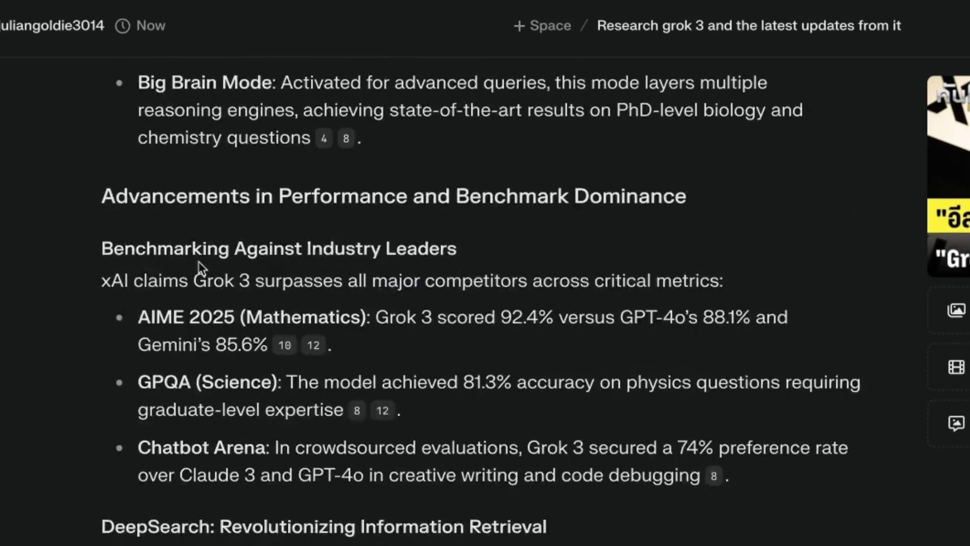
scroll(453, 460, "down", 20)
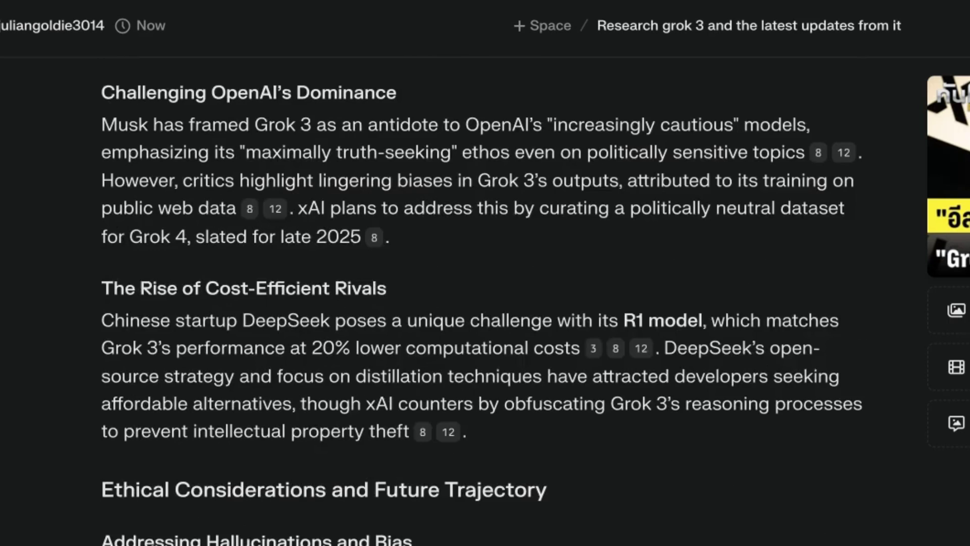
left_click(529, 298, "shift")
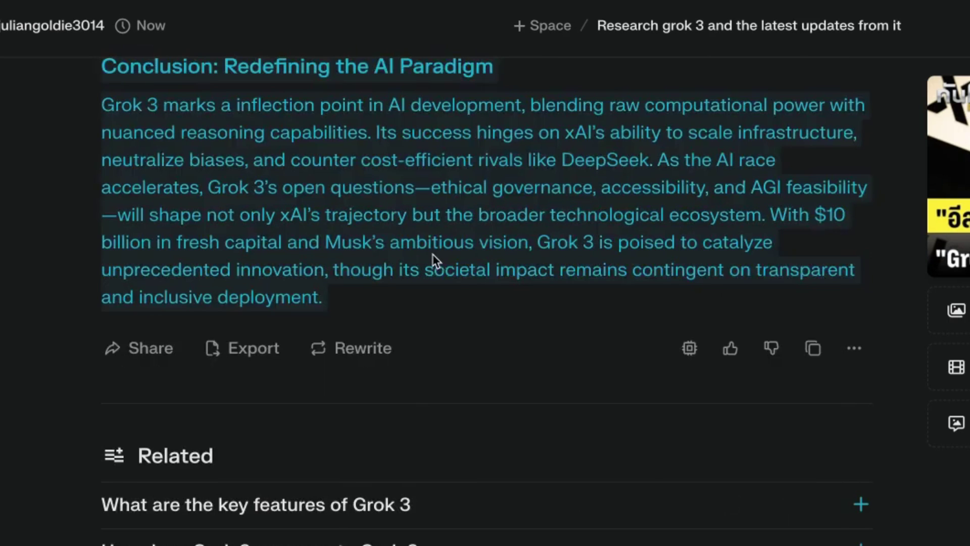
right_click(433, 260)
left_click(560, 428)
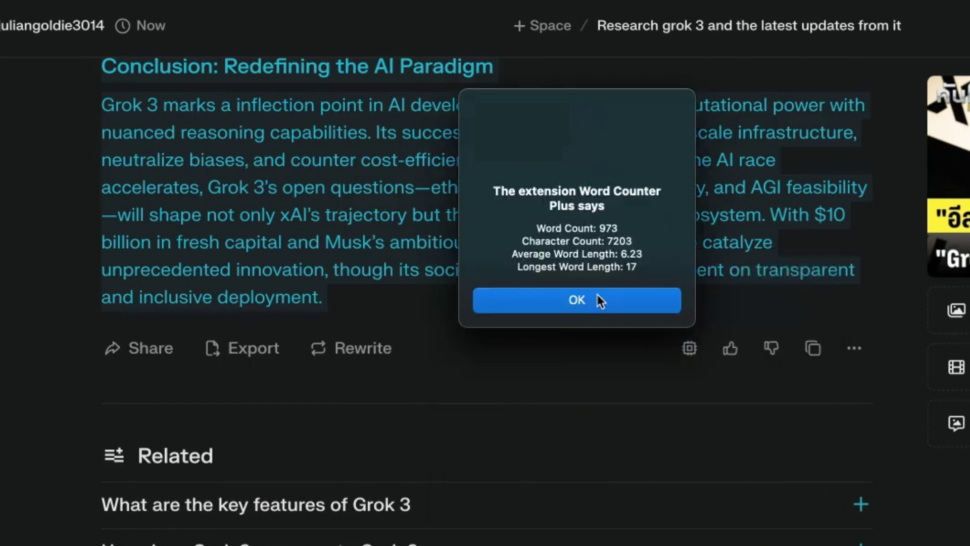
left_click(597, 299)
scroll(596, 298, "up", 15)
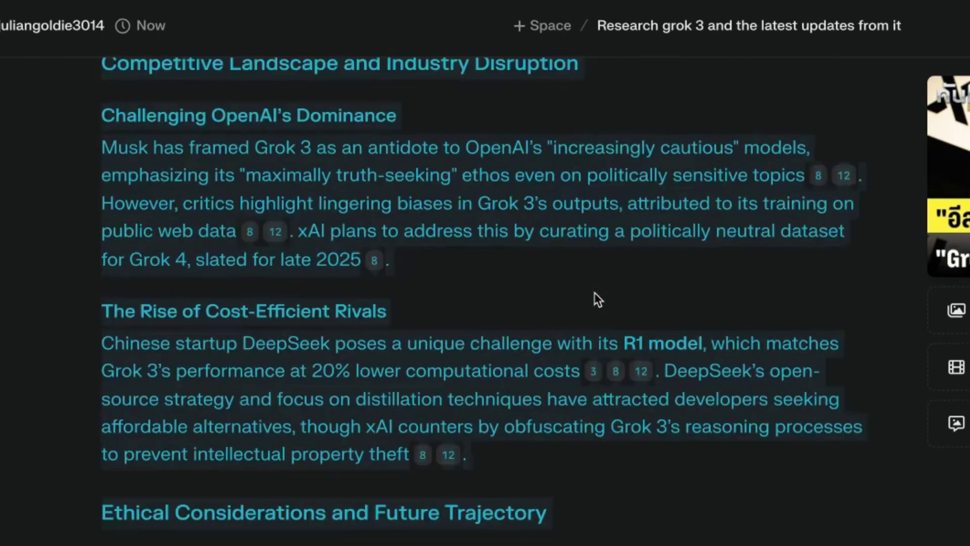
left_click(527, 324)
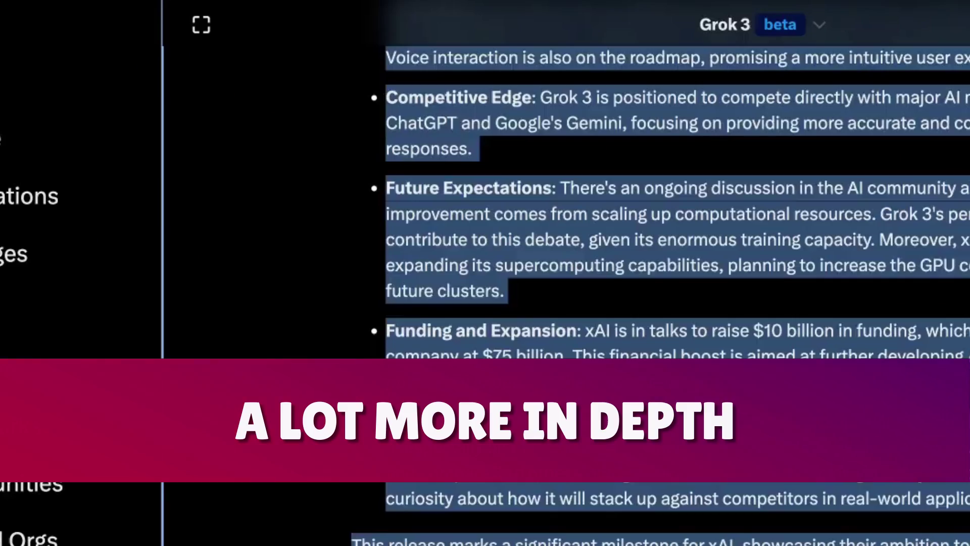
- Highlight the Community and Industry Reaction point and the Launch Details point in Grok's answer to judge their depth
triple_click(506, 440)
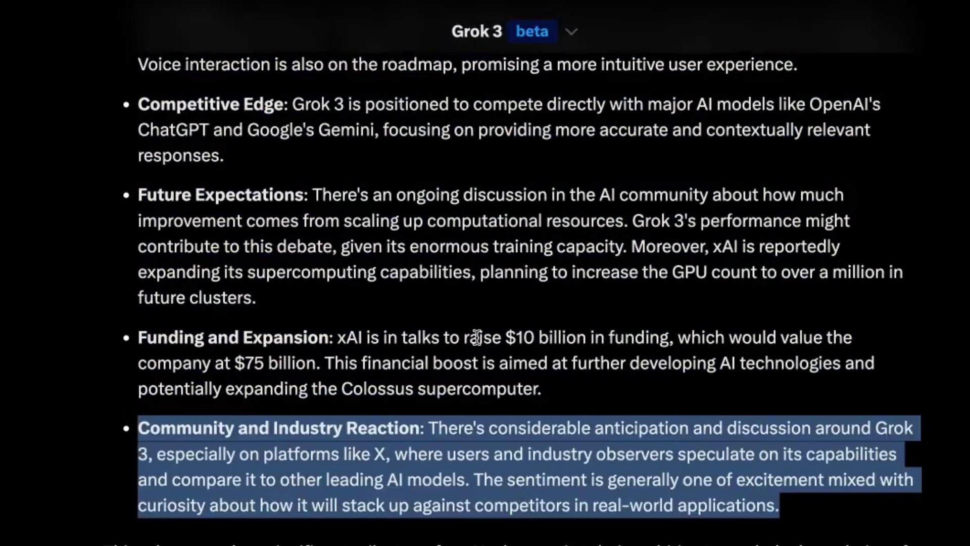
scroll(407, 399, "up", 10)
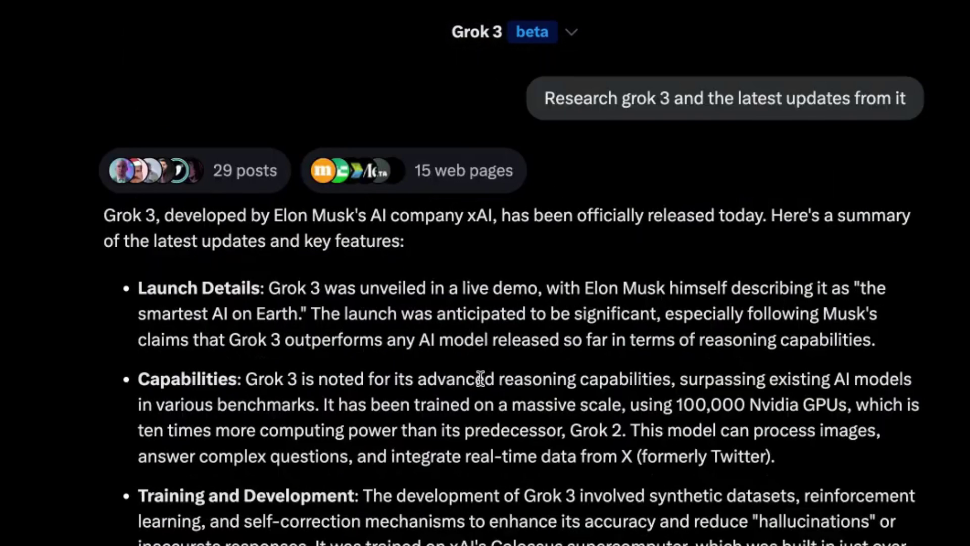
left_click_drag(145, 290, 863, 361)
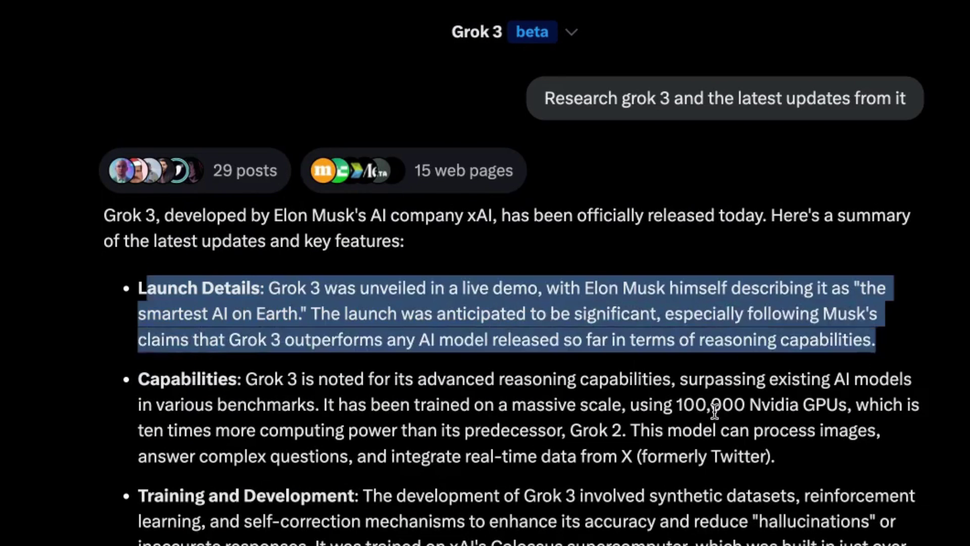
left_click(714, 410)
scroll(668, 514, "down", 2)
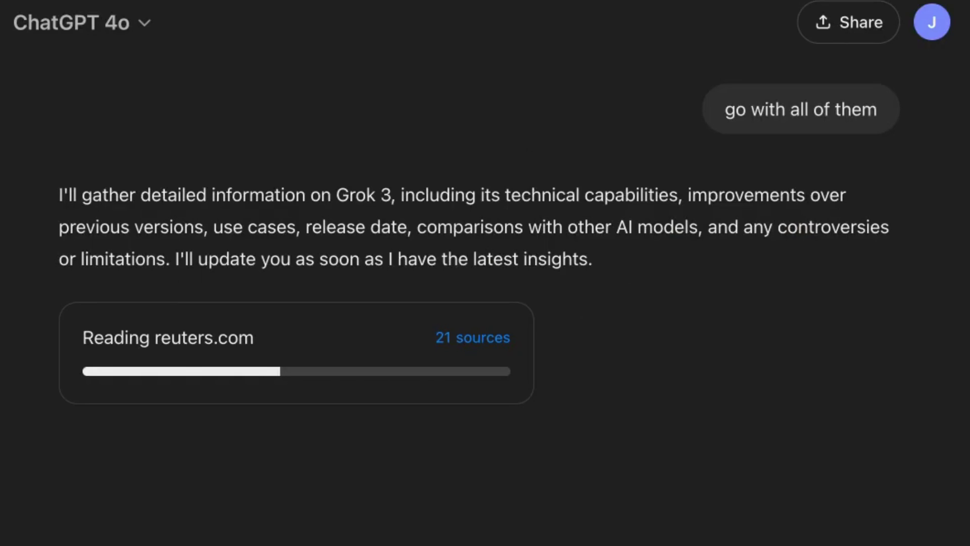
- Check ChatGPT's deep research progress by reading its activity log from the first search, and toggle the sources view
scroll(672, 202, "down", 1)
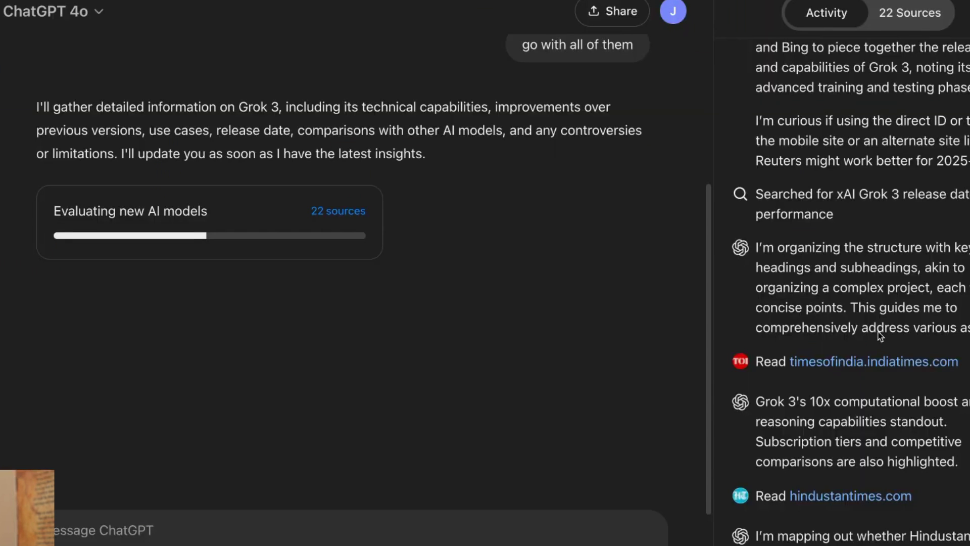
scroll(859, 349, "up", 10)
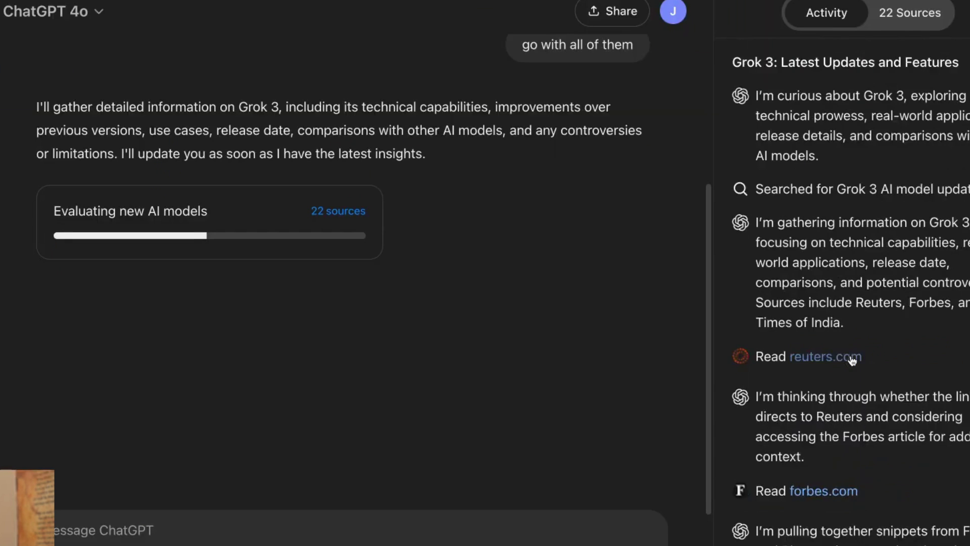
left_click(333, 211)
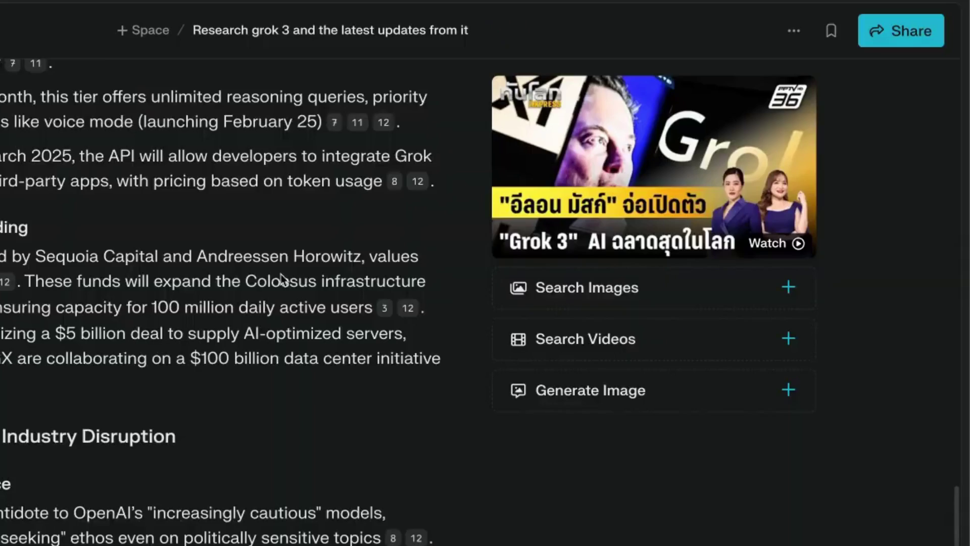
- Return to the start of Perplexity's report, collapse its Deep Research steps and highlight the opening section
scroll(158, 360, "up", 10)
scroll(648, 370, "down", 10)
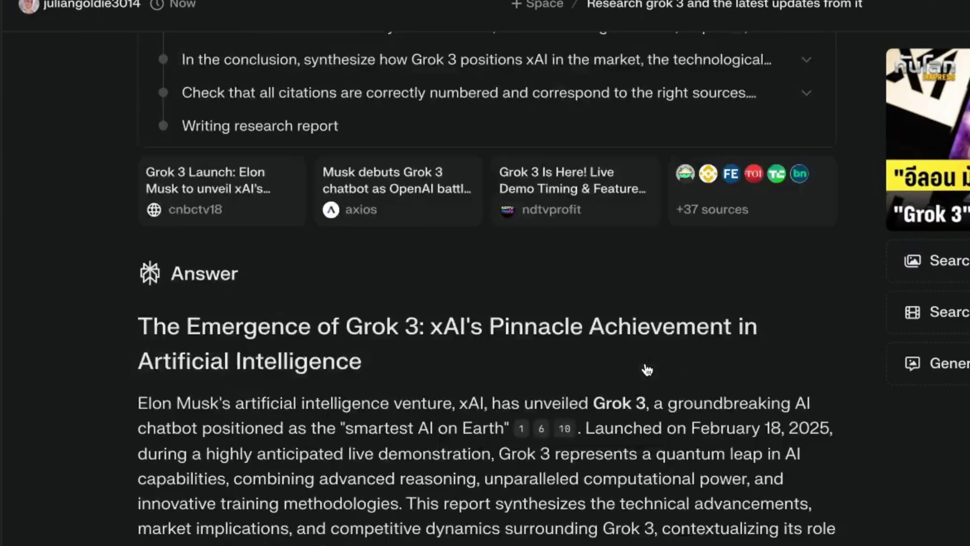
scroll(647, 371, "up", 10)
left_click(743, 177)
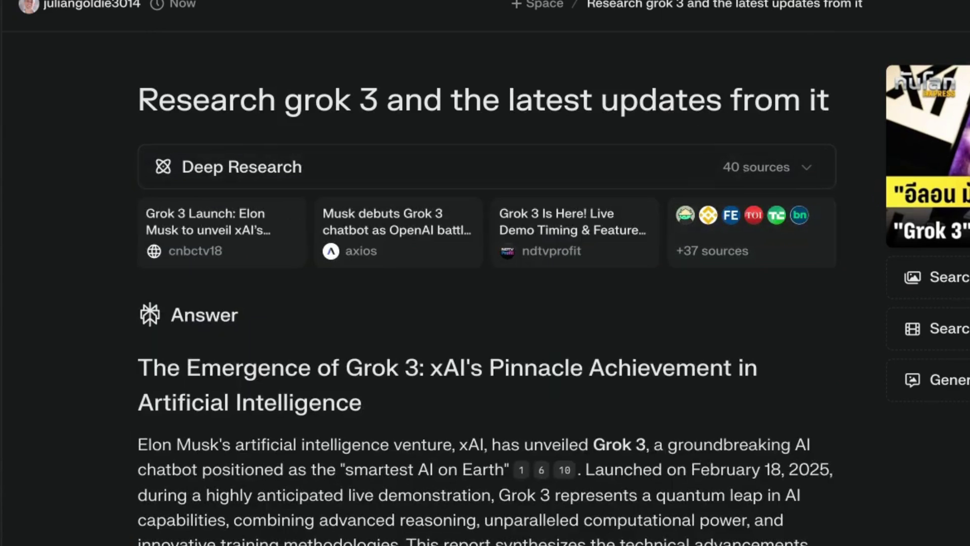
left_click_drag(115, 72, 597, 513)
left_click(598, 514)
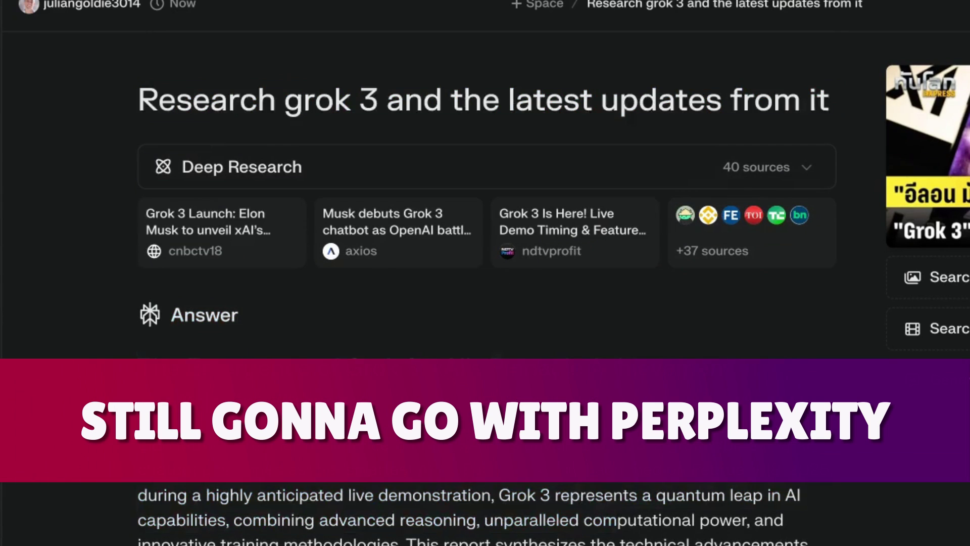
- Skim Perplexity's report against Grok's DeepSearch answer to compare their length and depth
scroll(597, 514, "down", 10)
scroll(598, 513, "down", 5)
scroll(422, 382, "up", 20)
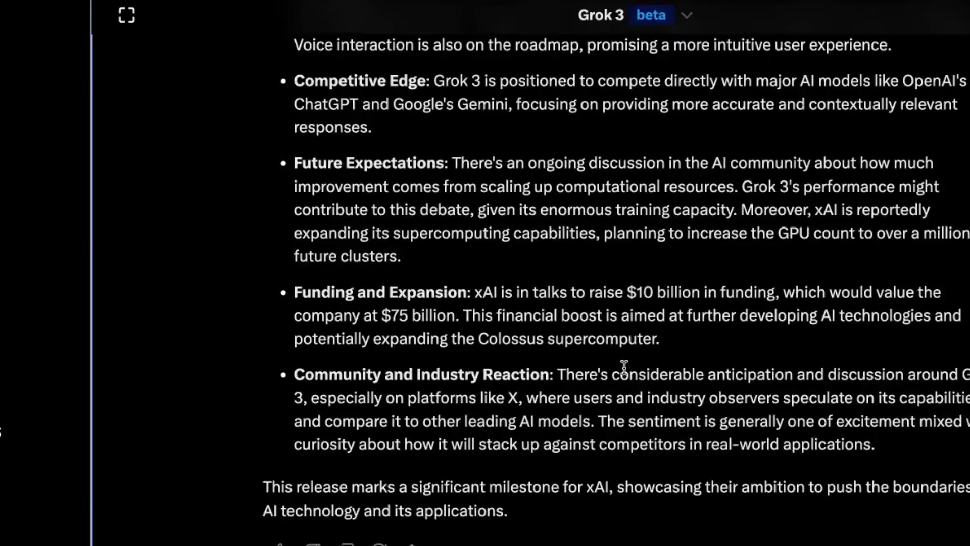
scroll(485, 402, "up", 10)
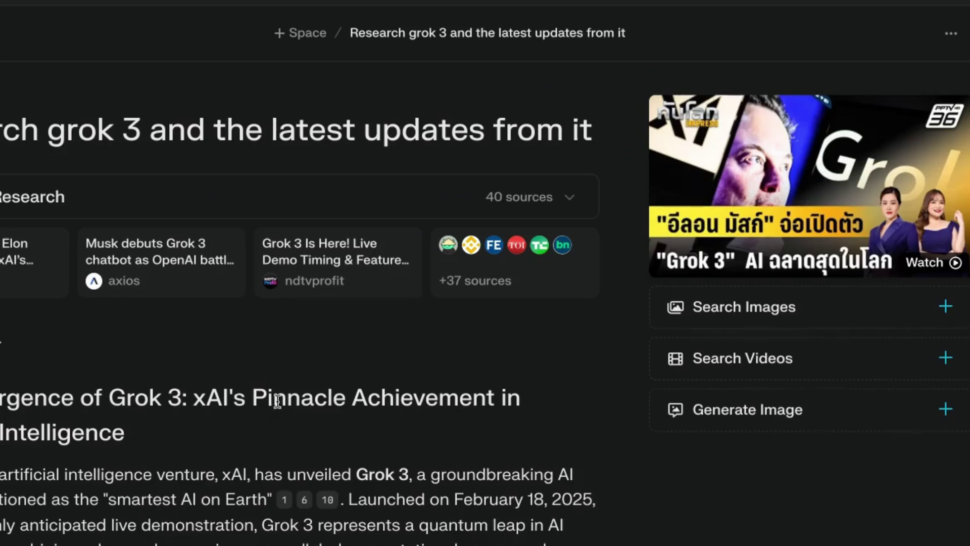
scroll(277, 400, "down", 10)
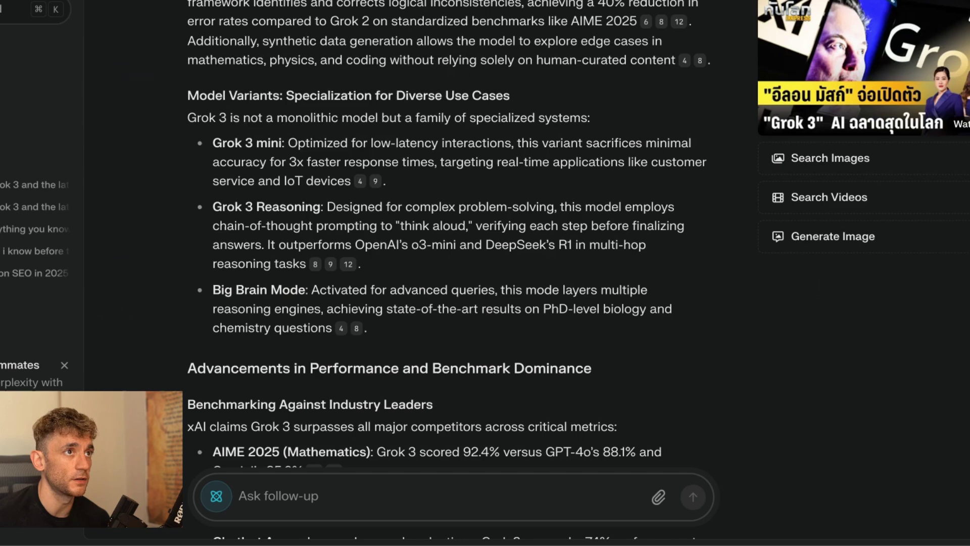
- Examine the Model Variants section of Perplexity's report, highlighting the Grok 3 mini, Grok 3 Reasoning and Big Brain Mode points
mouse_move(343, 268)
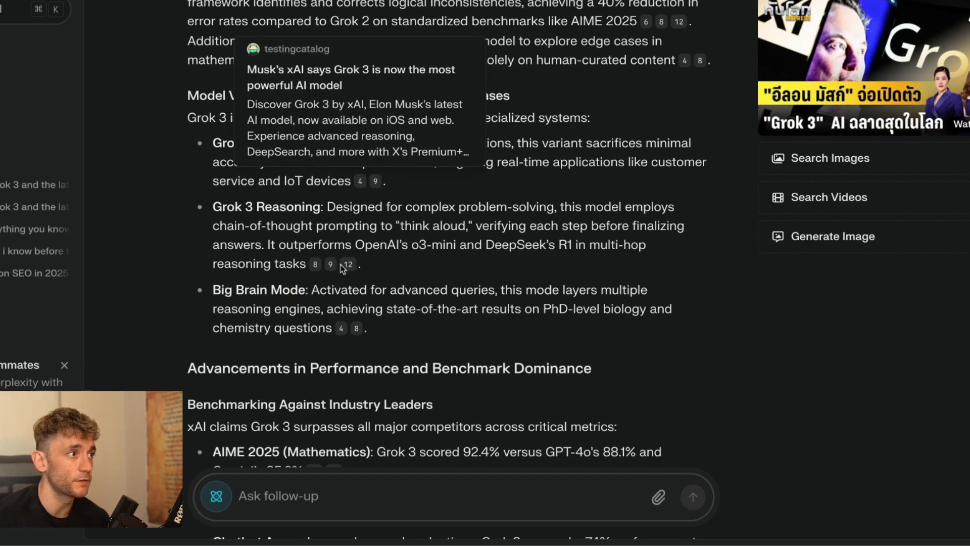
left_click_drag(212, 143, 540, 144)
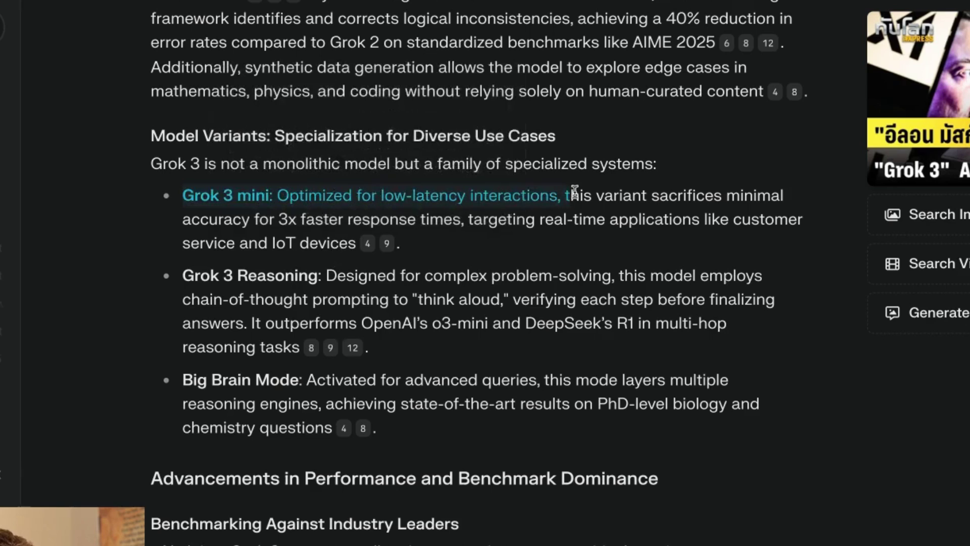
left_click_drag(575, 192, 733, 222)
left_click_drag(190, 277, 384, 278)
left_click(540, 268)
left_click_drag(541, 268, 622, 277)
left_click(568, 314)
left_click_drag(174, 377, 339, 384)
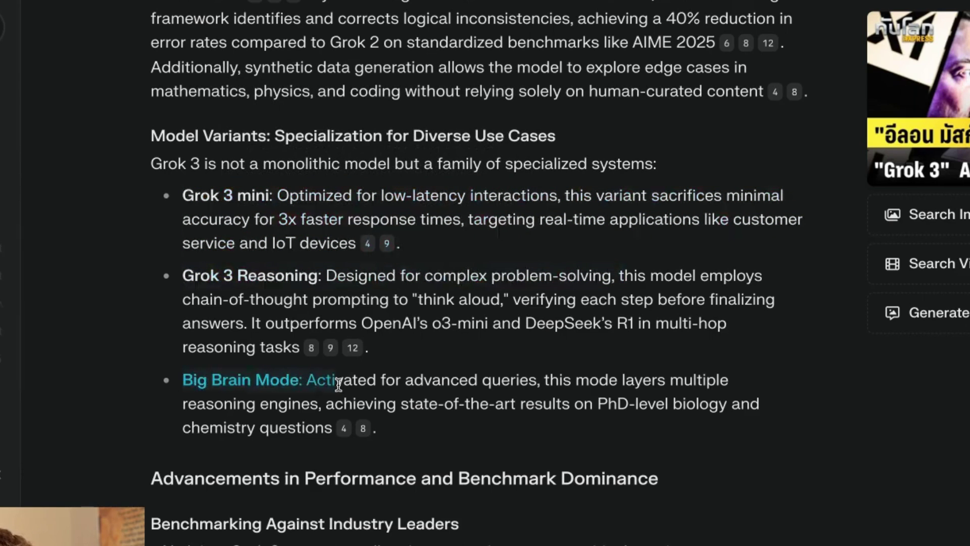
left_click_drag(539, 387, 335, 409)
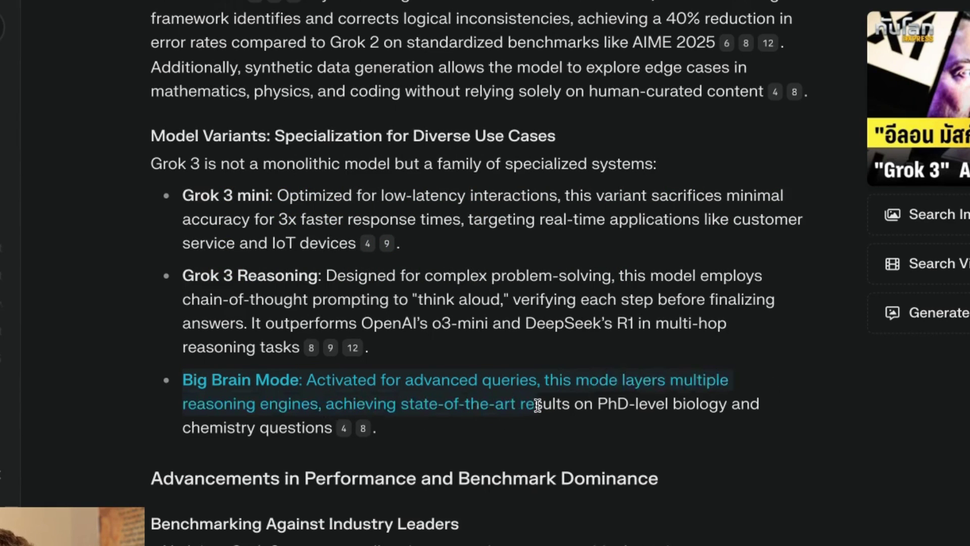
left_click_drag(732, 404, 769, 424)
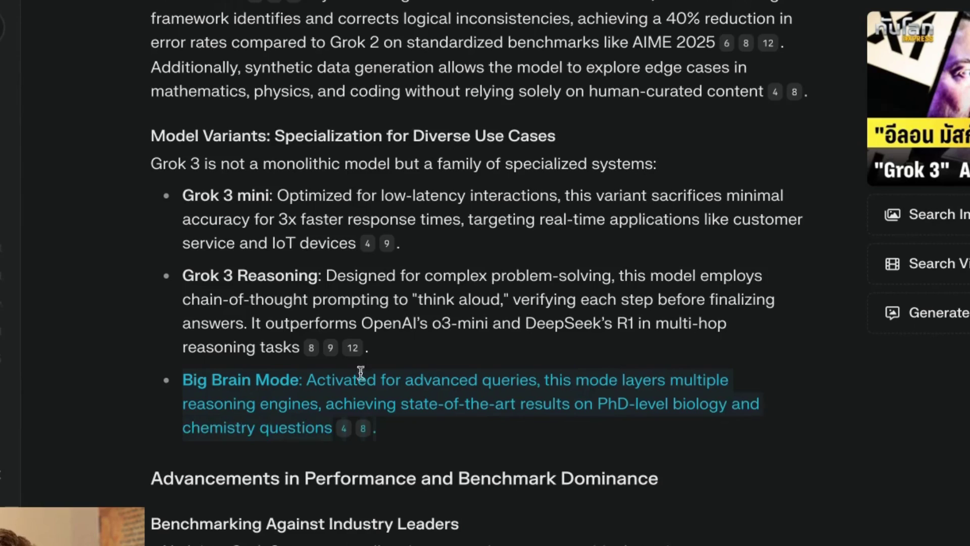
- Highlight the Benchmarking Against Industry Leaders section, read on to the conclusion and return to Market Strategy and Ecosystem Integration
scroll(520, 394, "down", 9)
scroll(520, 393, "up", 1)
left_click_drag(151, 82, 827, 287)
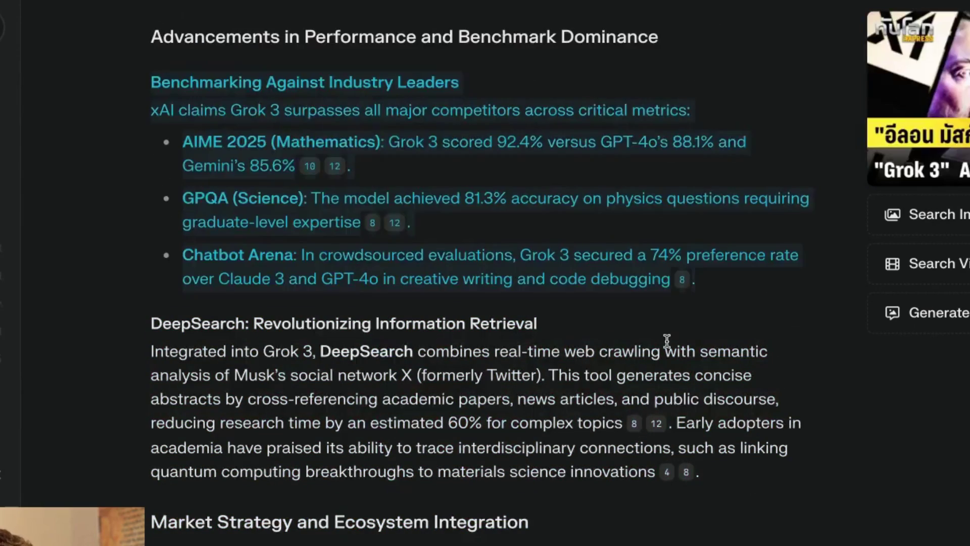
scroll(663, 340, "down", 8)
scroll(674, 383, "down", 18)
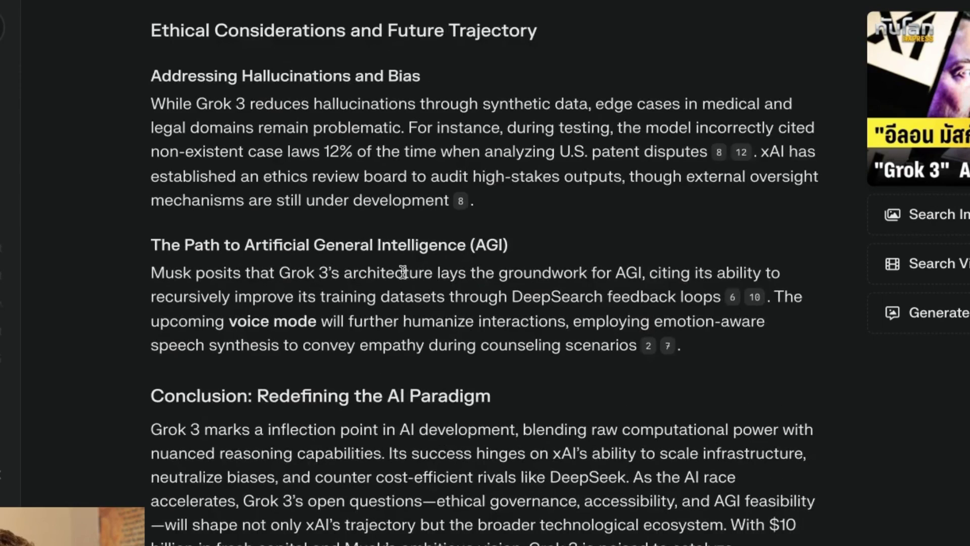
scroll(406, 215, "down", 4)
scroll(399, 290, "up", 16)
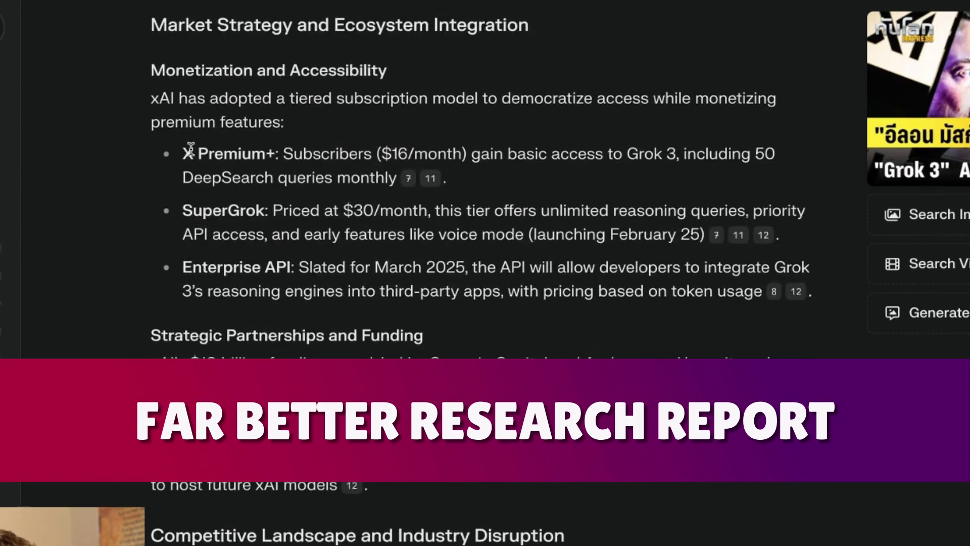
- Highlight the X Premium+ subscription point under Monetization and Accessibility to examine its price and DeepSearch query allowance
left_click_drag(268, 96, 360, 119)
left_click(182, 144)
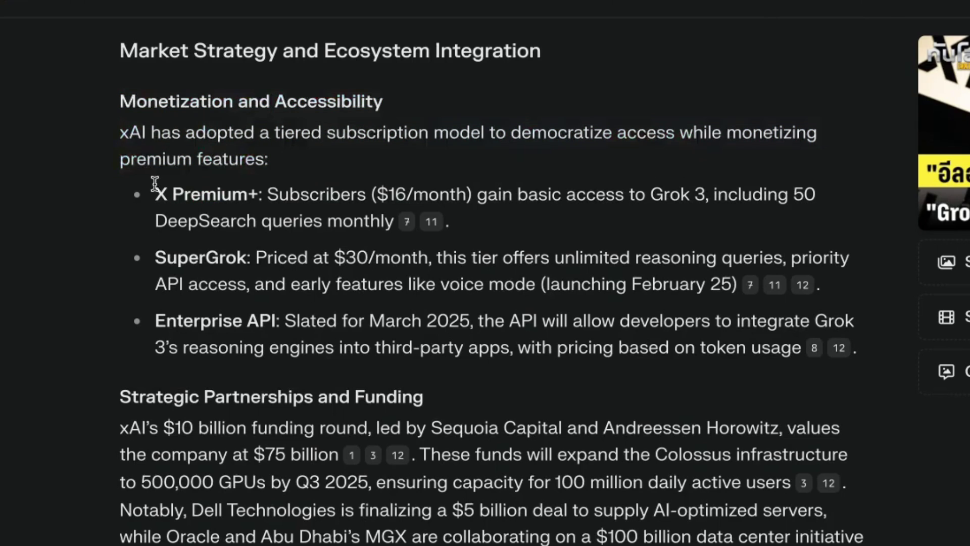
left_click_drag(155, 183, 265, 192)
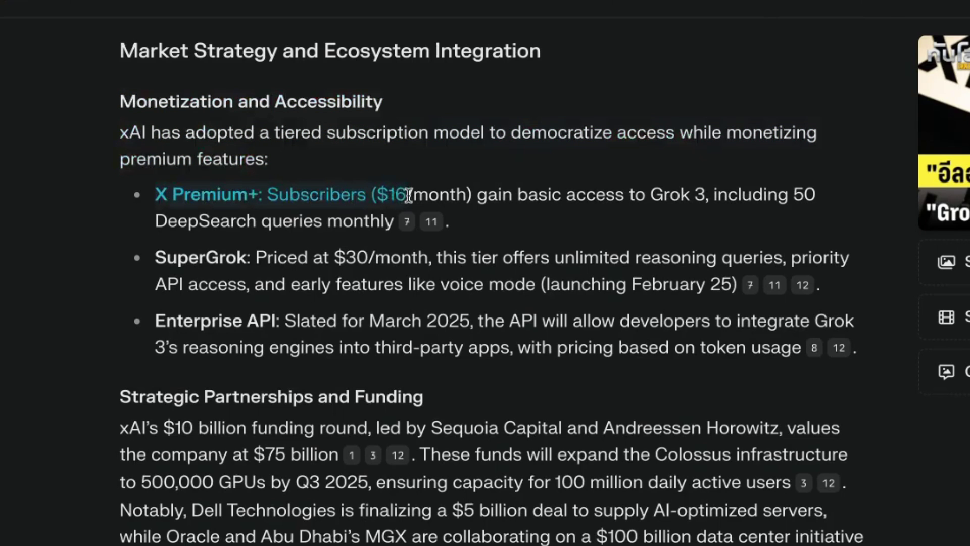
left_click_drag(484, 191, 826, 221)
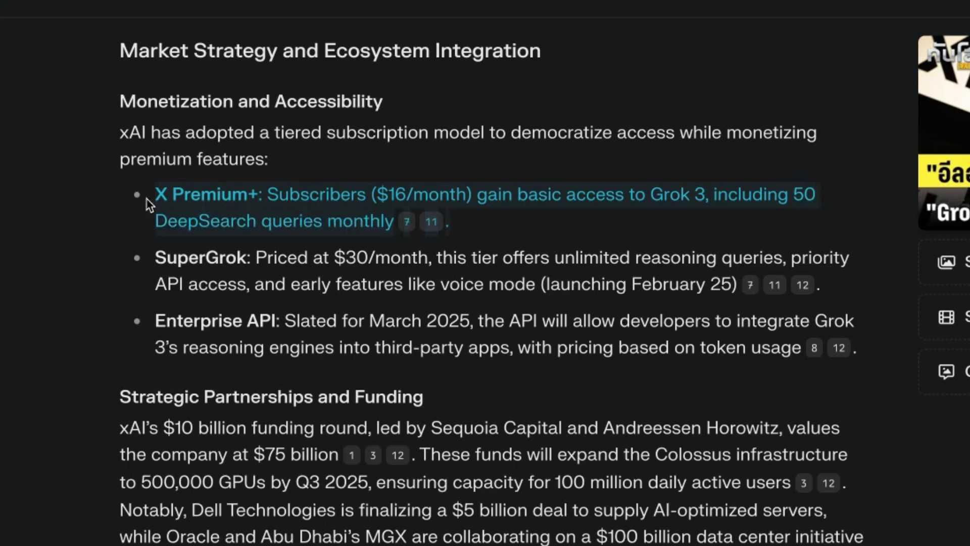
left_click(391, 257)
left_click_drag(394, 230, 156, 222)
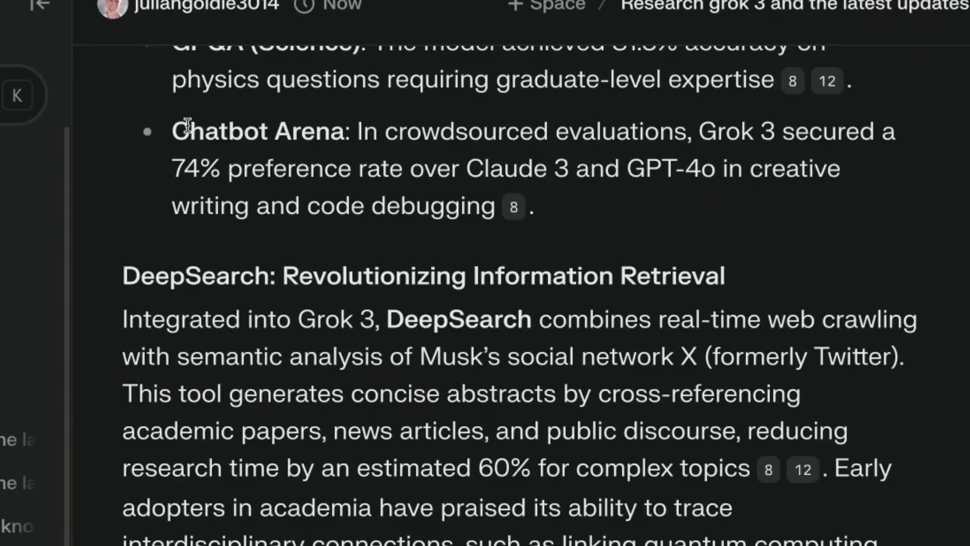
- Highlight the SuperGrok and Enterprise API points under Monetization and Accessibility and read on to Strategic Partnerships and Funding
scroll(238, 123, "down", 5)
left_click_drag(172, 277, 333, 275)
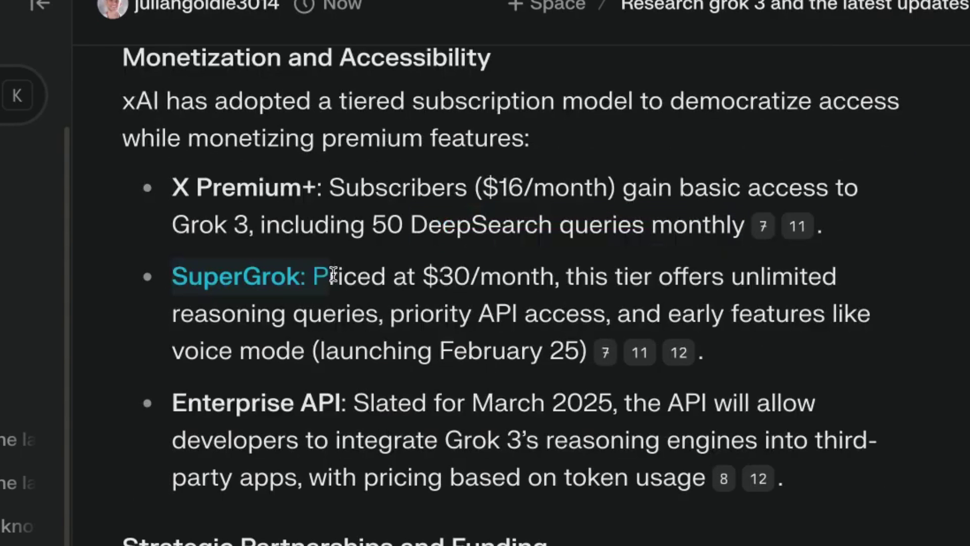
left_click_drag(551, 277, 448, 353)
scroll(325, 472, "down", 3)
left_click(453, 177)
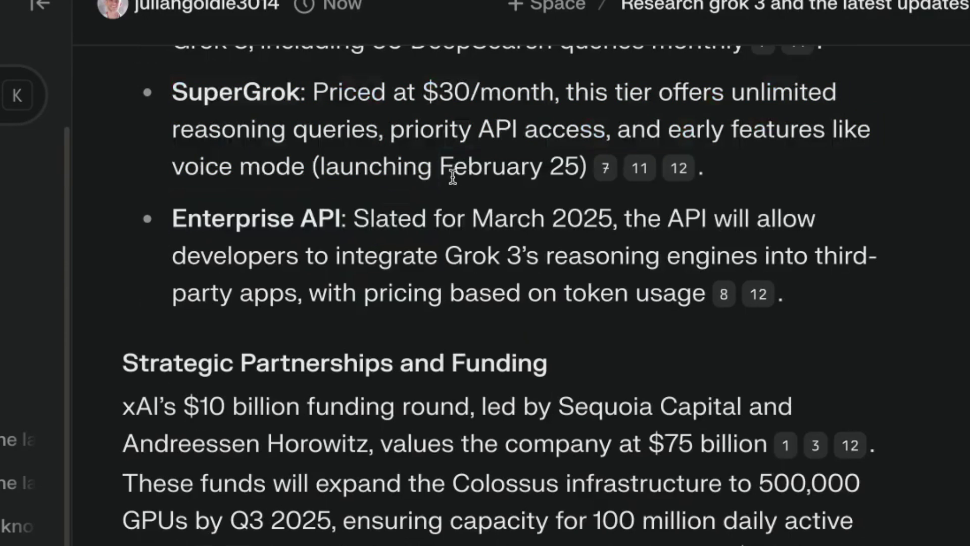
double_click(453, 177)
left_click_drag(173, 212, 874, 296)
scroll(530, 340, "down", 4)
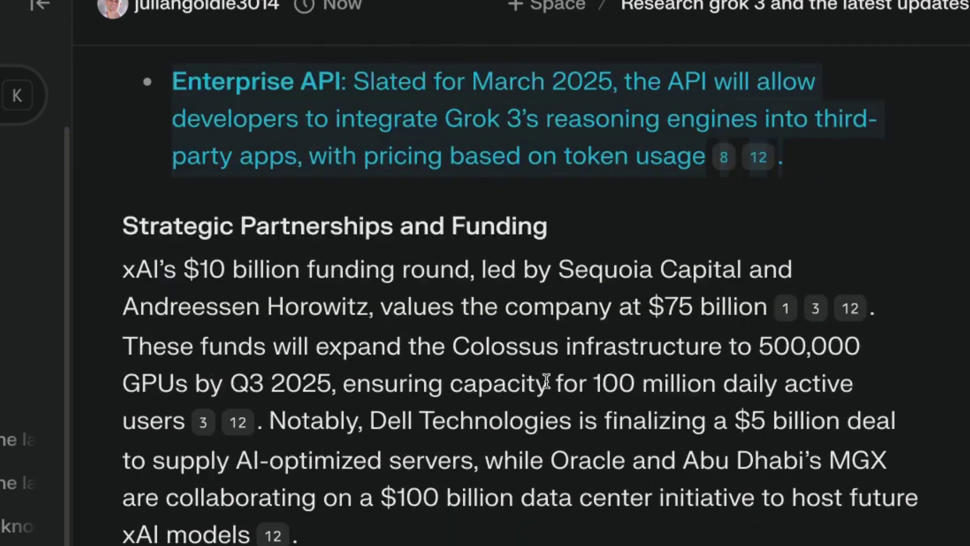
left_click(544, 374)
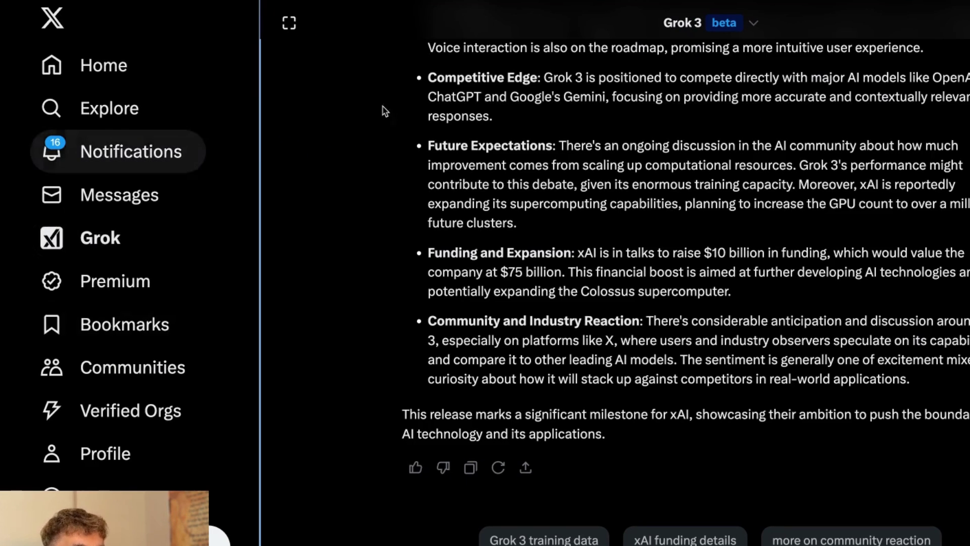
- Ask Grok 3 on its standalone site the suggested prompt "Tell me about today's news", highlight the answer's opening sentence and read on
left_click(289, 23)
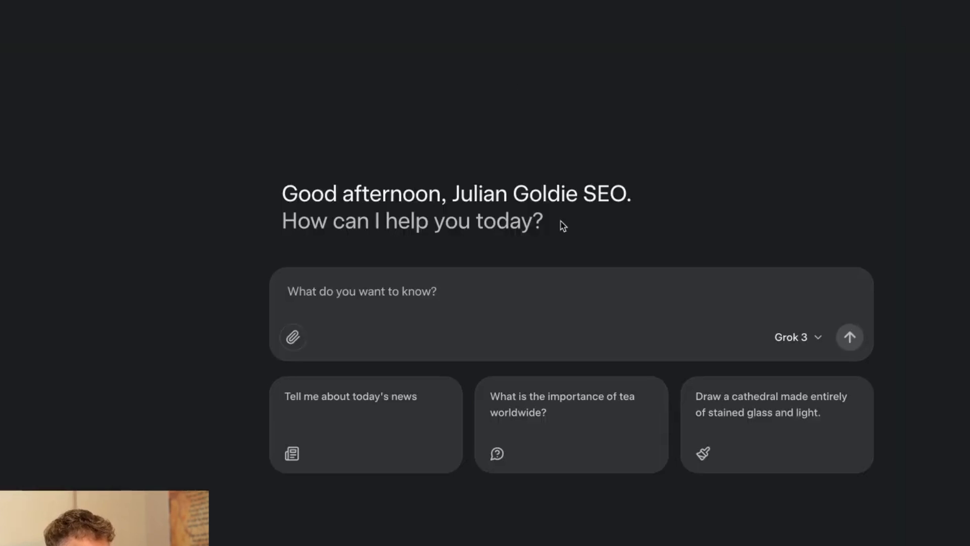
left_click(297, 418)
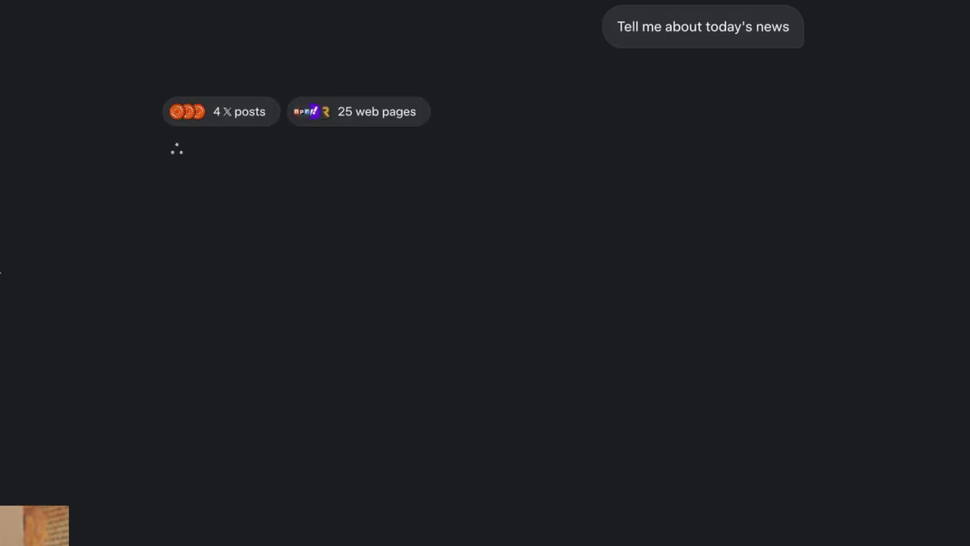
left_click_drag(160, 153, 403, 193)
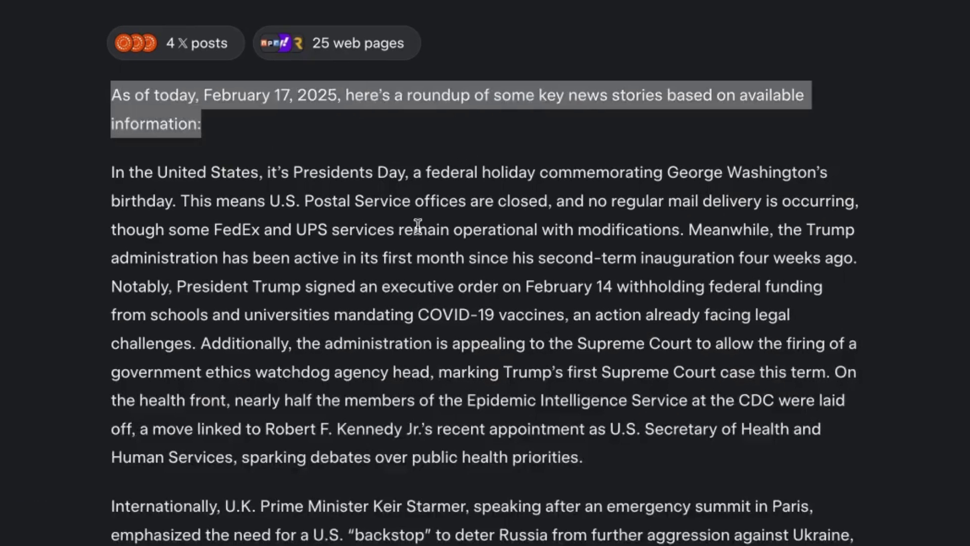
left_click(418, 225)
scroll(425, 252, "down", 10)
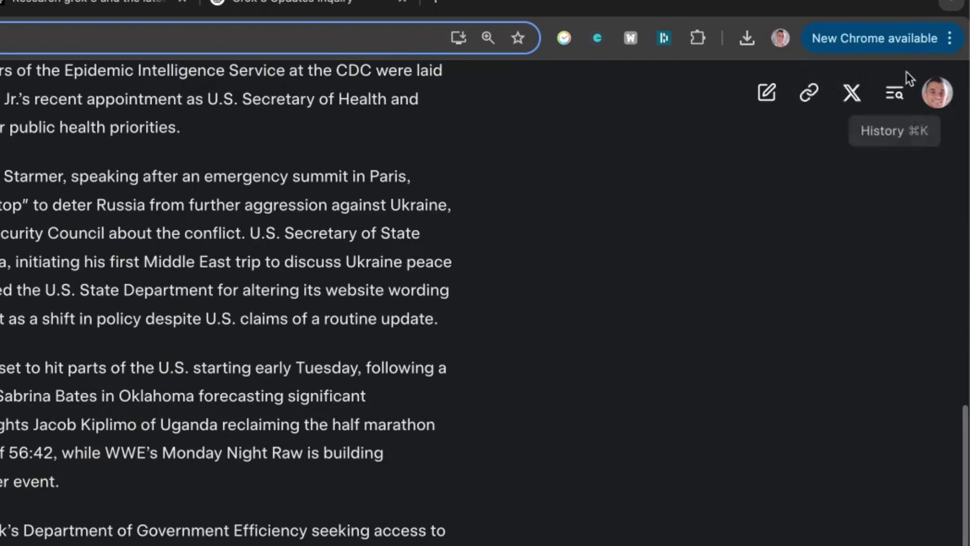
- Share the news conversation to a new X post and highlight the grok.com part of its share link
left_click(951, 38)
left_click(803, 172)
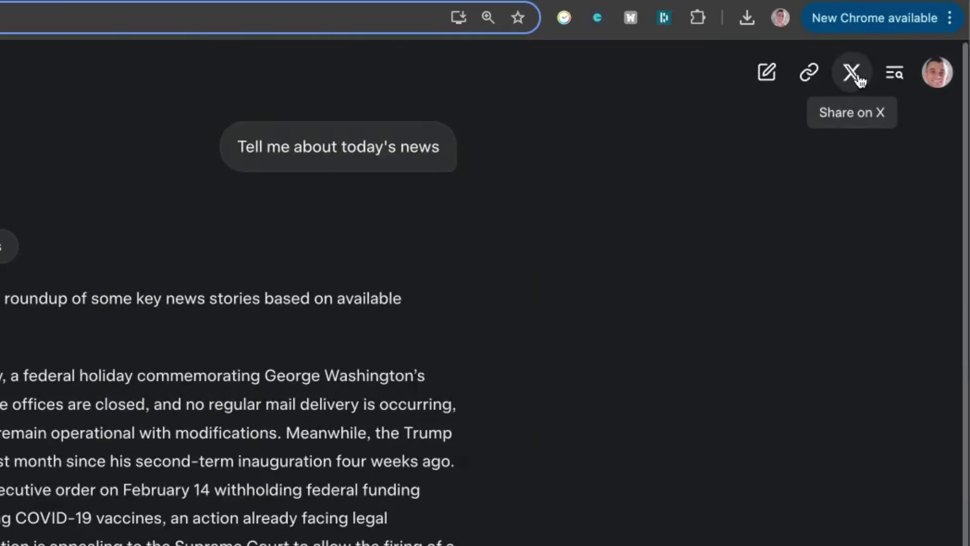
left_click(858, 72)
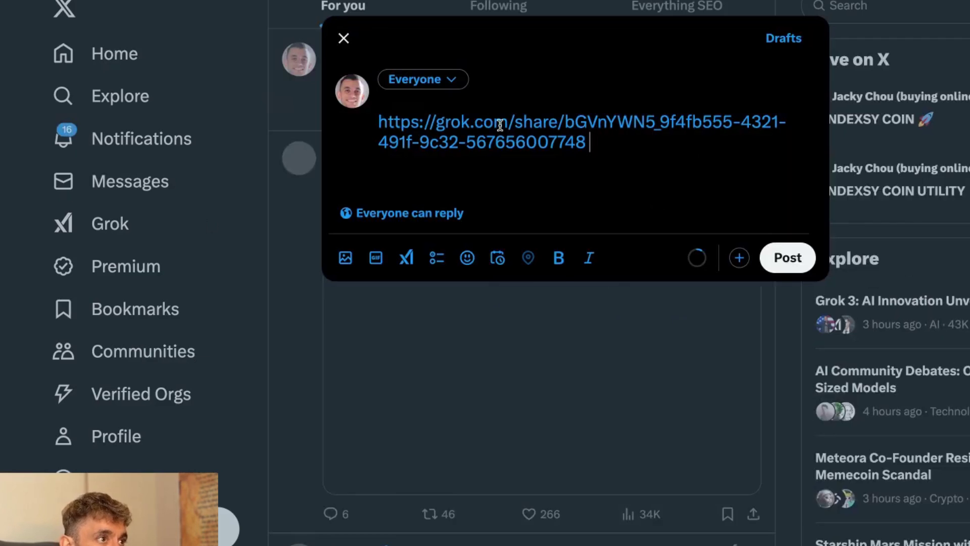
left_click_drag(438, 123, 529, 117)
left_click(675, 79)
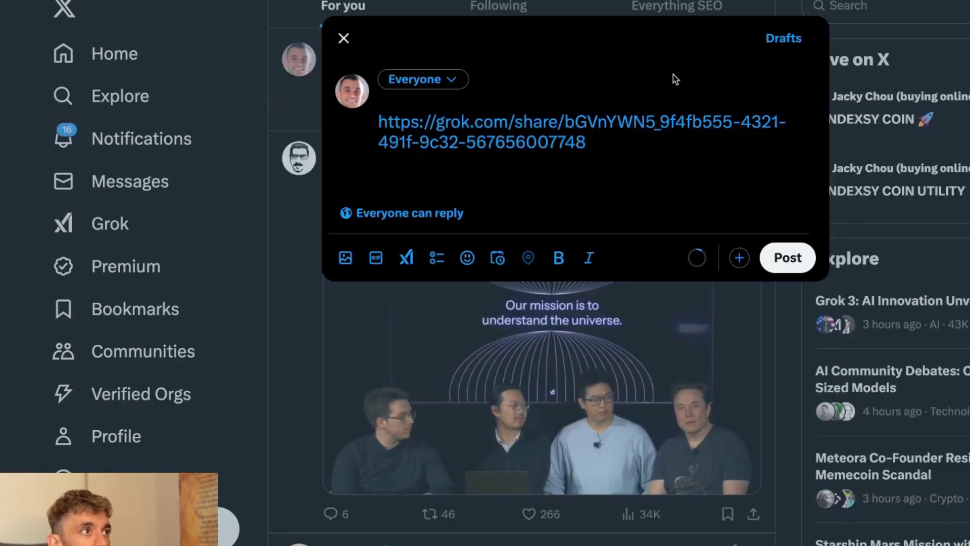
key("ctrl+l")
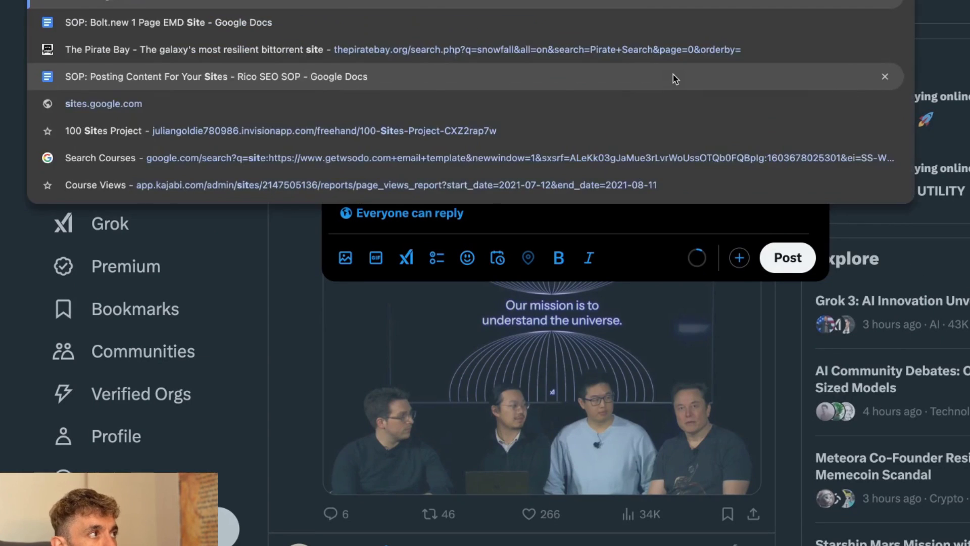
type("site:")
key("ctrl+v")
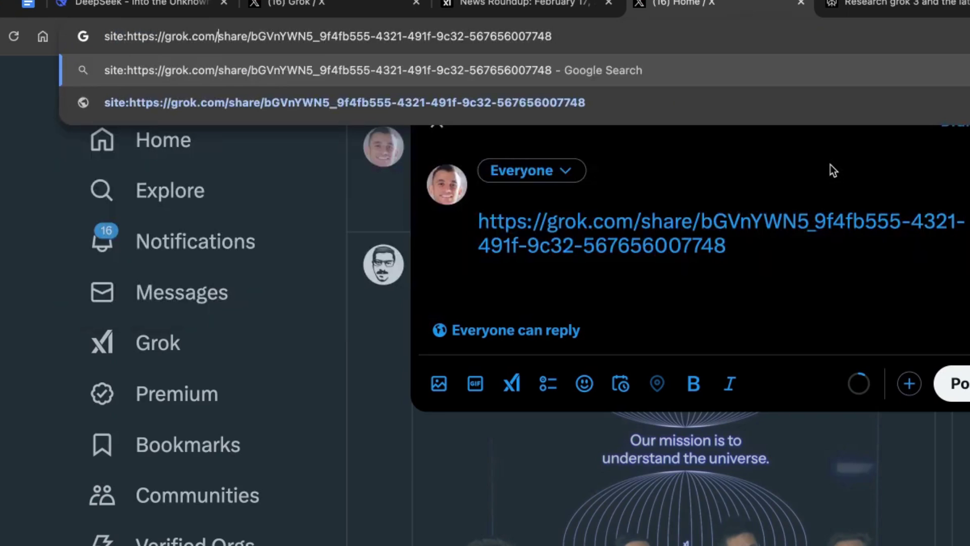
key("shift+End")
key("BackSpace")
key("Return")
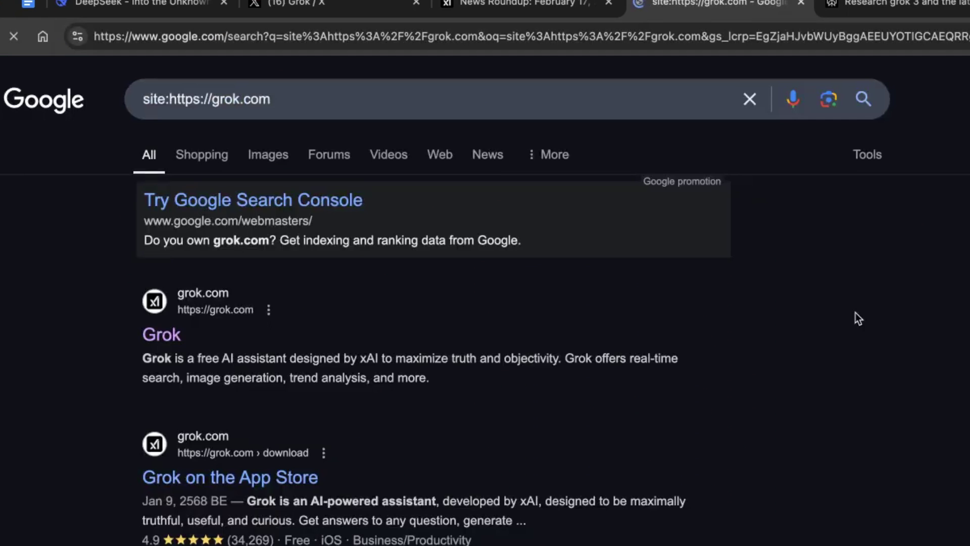
scroll(758, 505, "down", 10)
middle_click(321, 397)
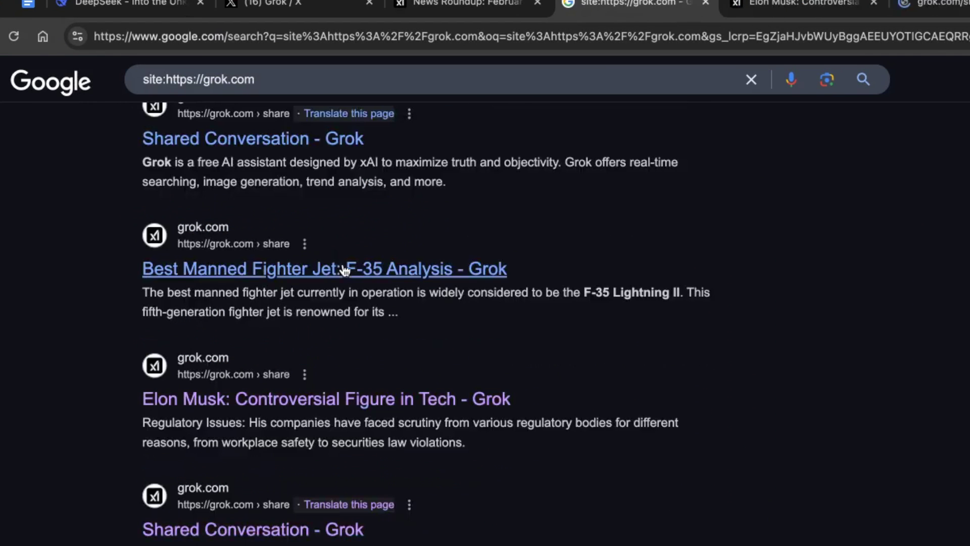
middle_click(465, 269)
scroll(455, 405, "down", 10)
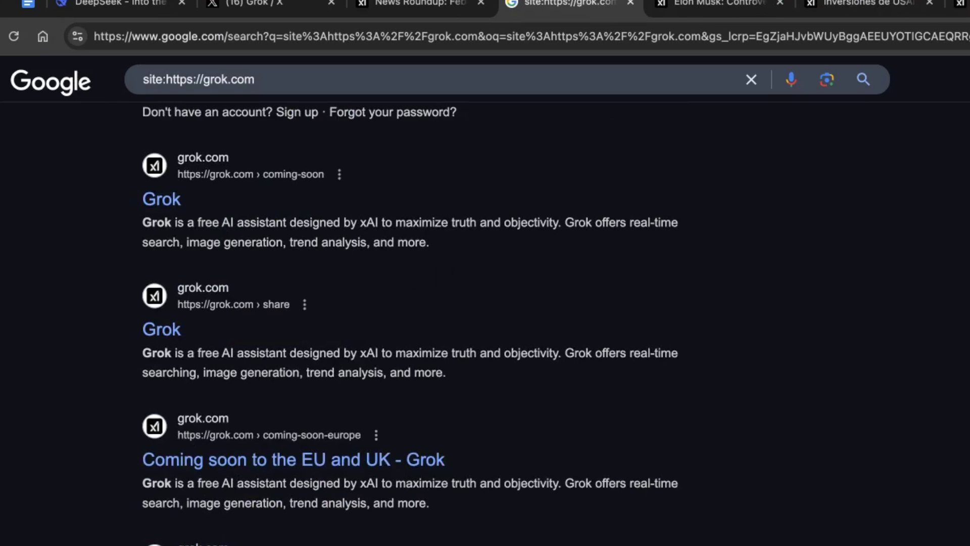
- Read the shared Spanish conversation about USAID investments in Uruguay and look through more of the indexed grok.com pages
left_click(768, 12)
scroll(590, 131, "up", 5)
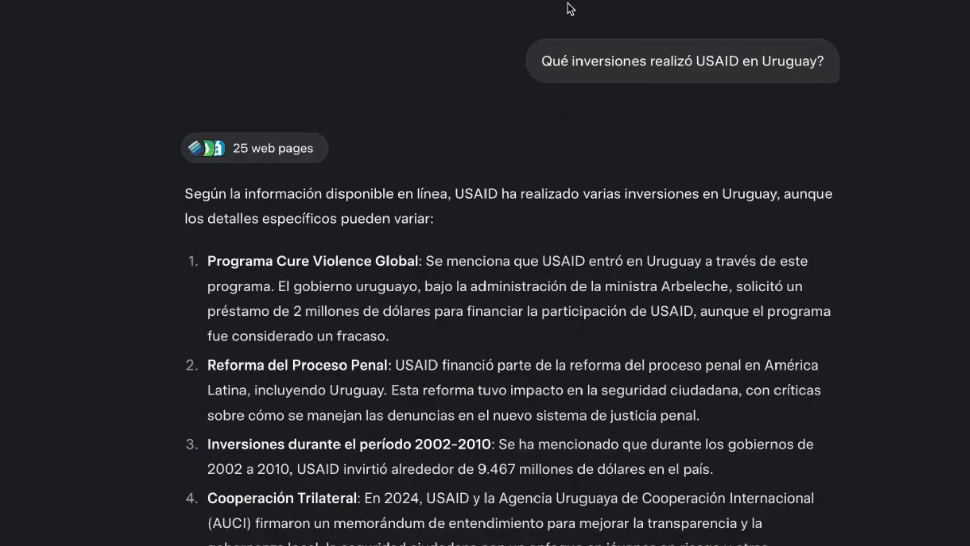
scroll(579, 307, "down", 15)
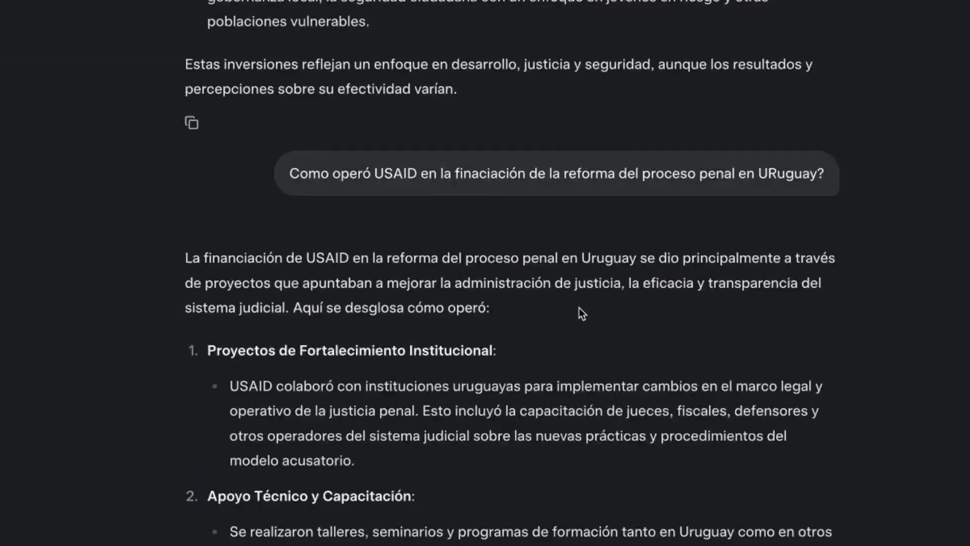
scroll(589, 331, "up", 15)
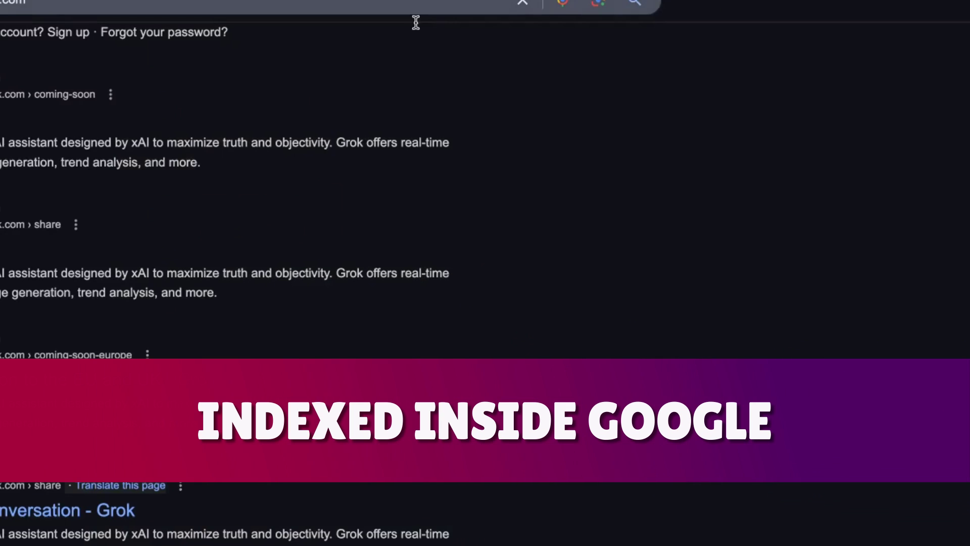
scroll(377, 485, "down", 6)
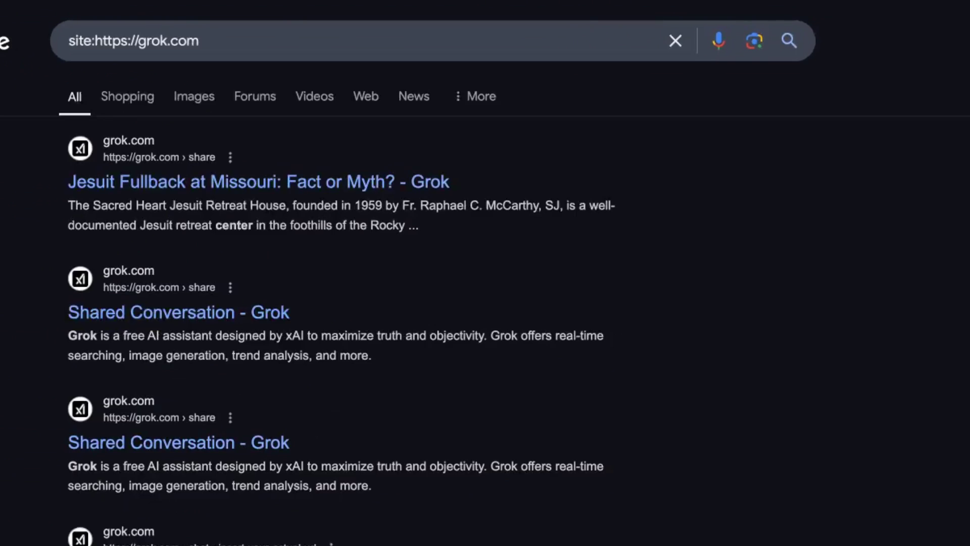
scroll(401, 352, "down", 15)
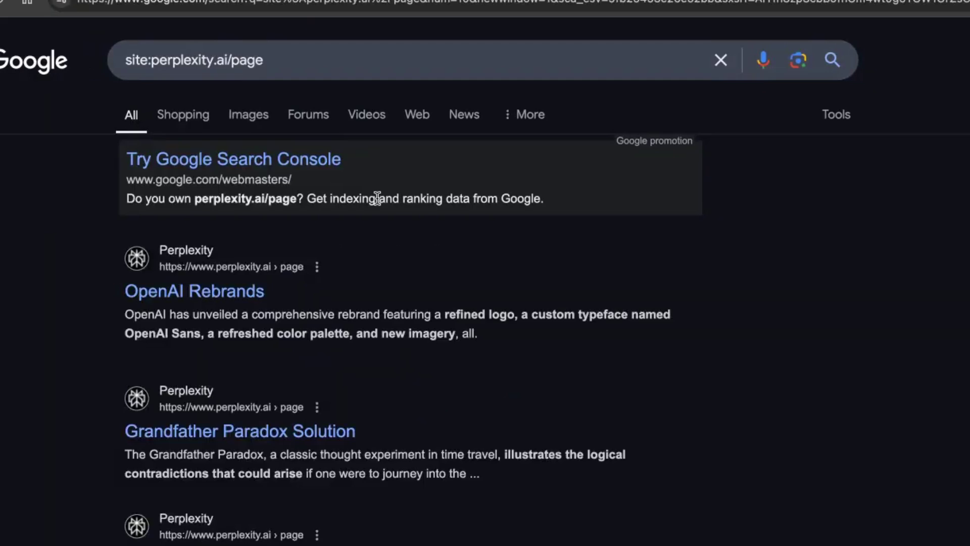
- Look through the site:perplexity.ai/page results and filter them by time to check recently indexed Perplexity pages
scroll(455, 384, "down", 10)
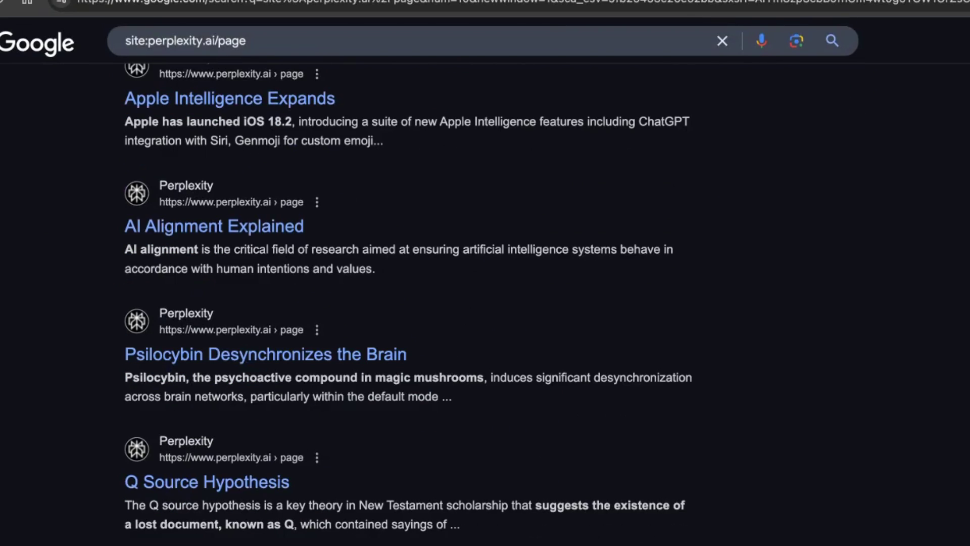
scroll(635, 136, "up", 10)
left_click(841, 114)
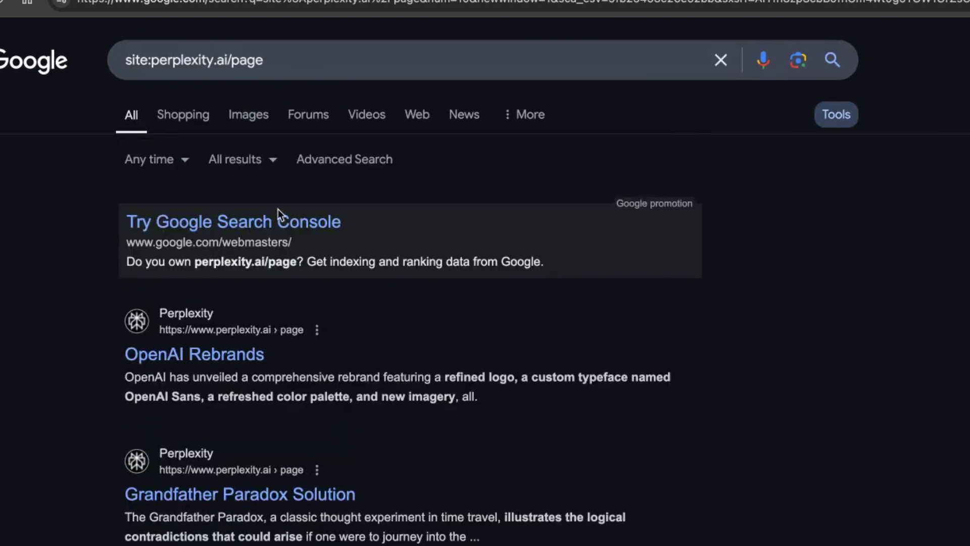
left_click(147, 160)
left_click(247, 271)
left_click_drag(127, 213, 585, 511)
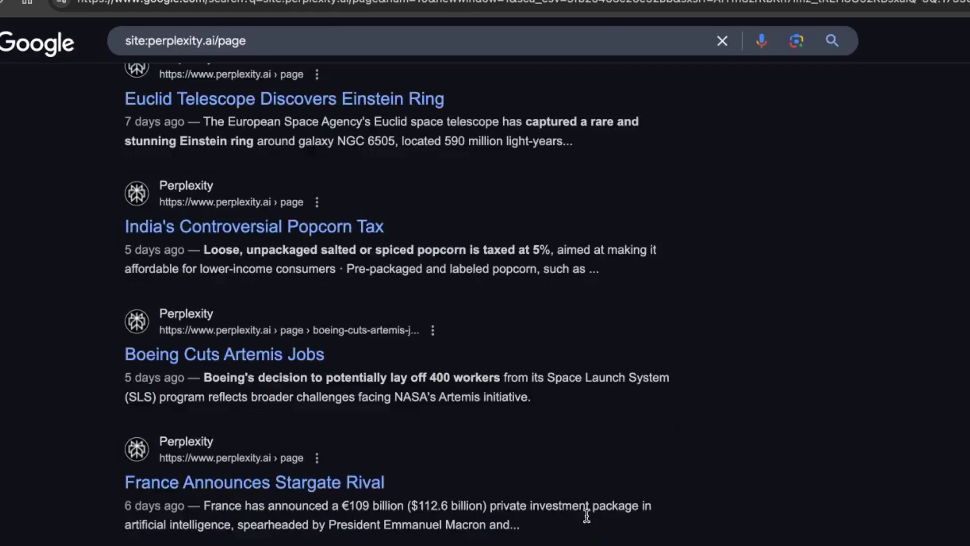
scroll(393, 285, "up", 5)
left_click(834, 165)
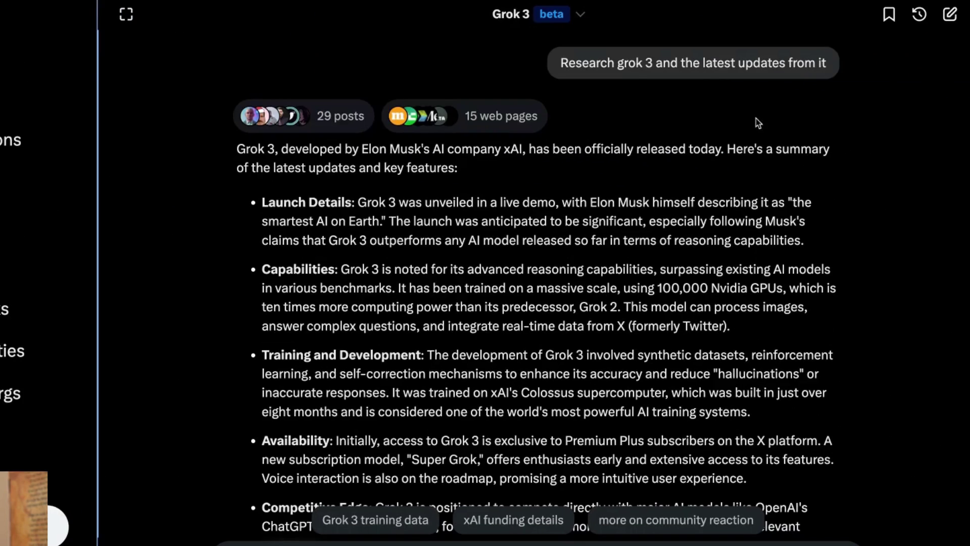
- Start a new Grok 3 chat on X, turn DeepSearch off, and switch Think mode on and off again
left_click(946, 26)
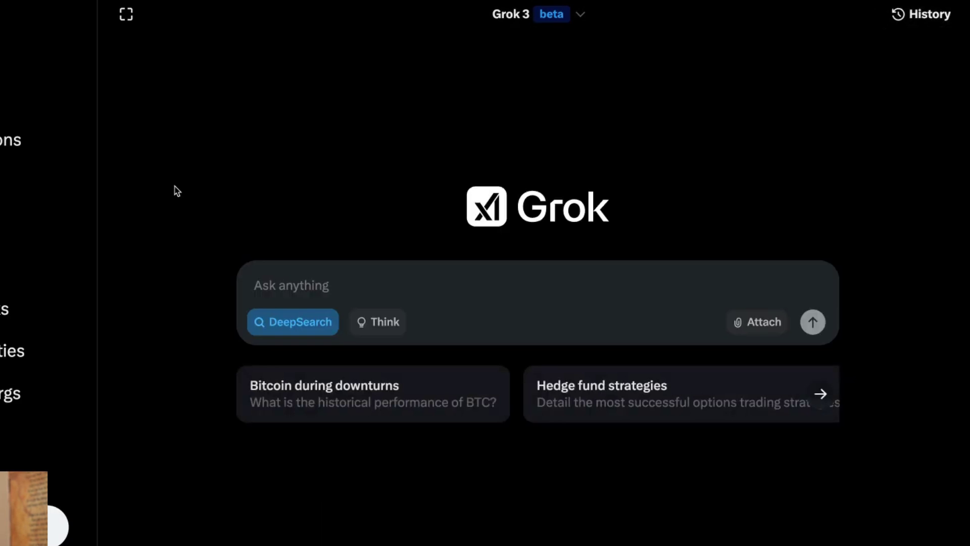
left_click(261, 319)
left_click(399, 319)
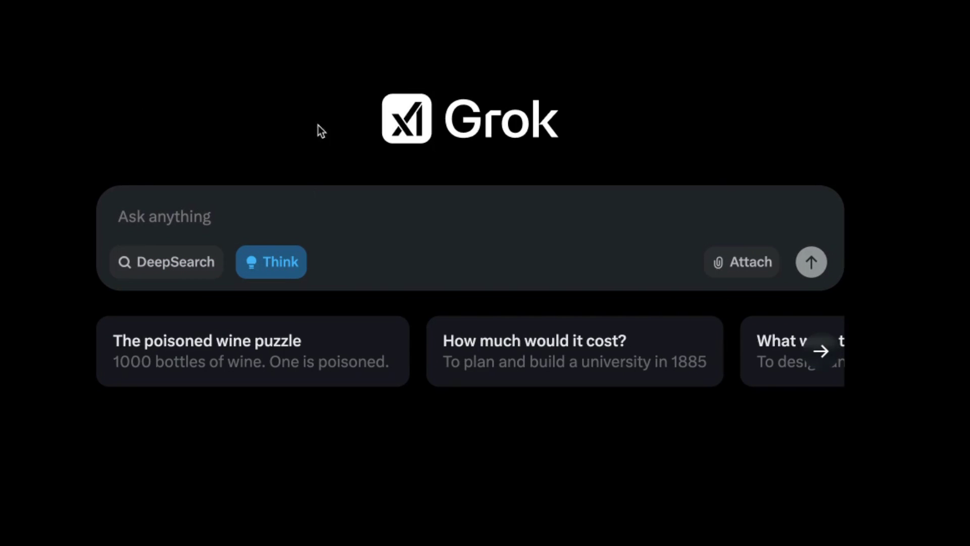
left_click(294, 262)
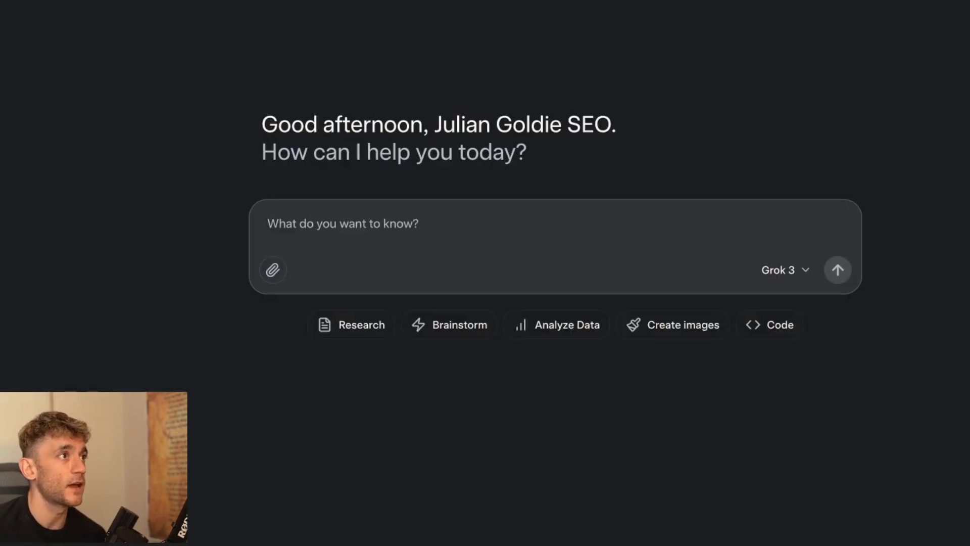
- Ask Grok 3 on its standalone site to write a Snake game, building on the Code suggestion "Help me"
key("ctrl+a")
left_click(942, 456)
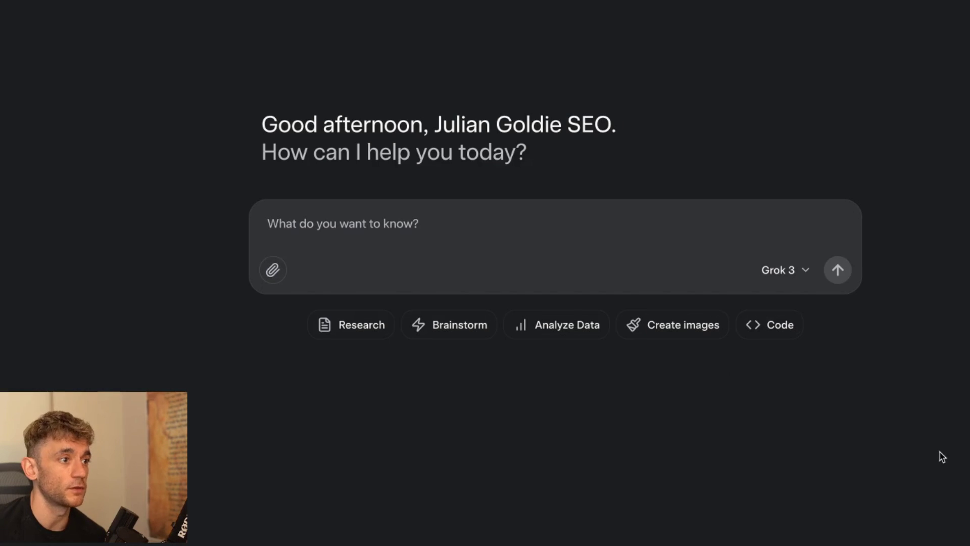
type("Understa")
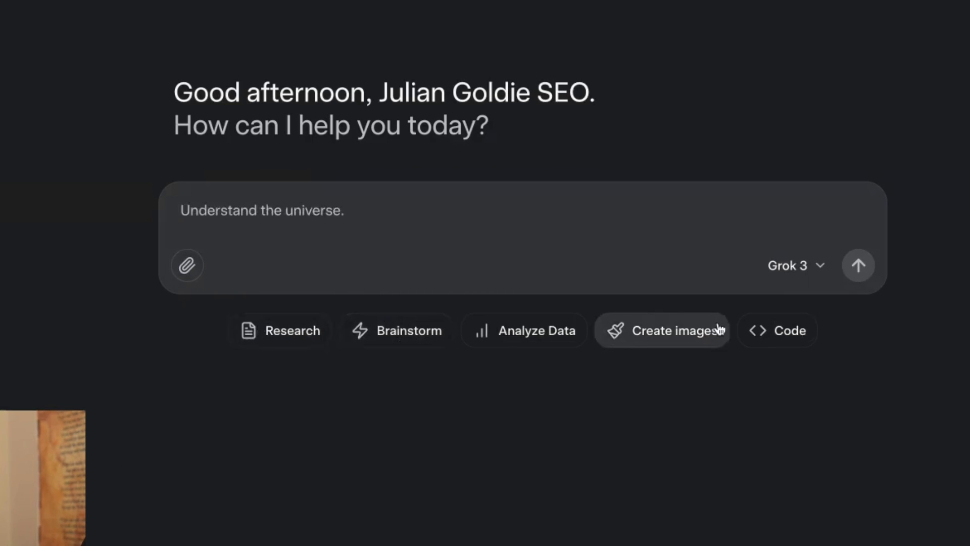
left_click(776, 330)
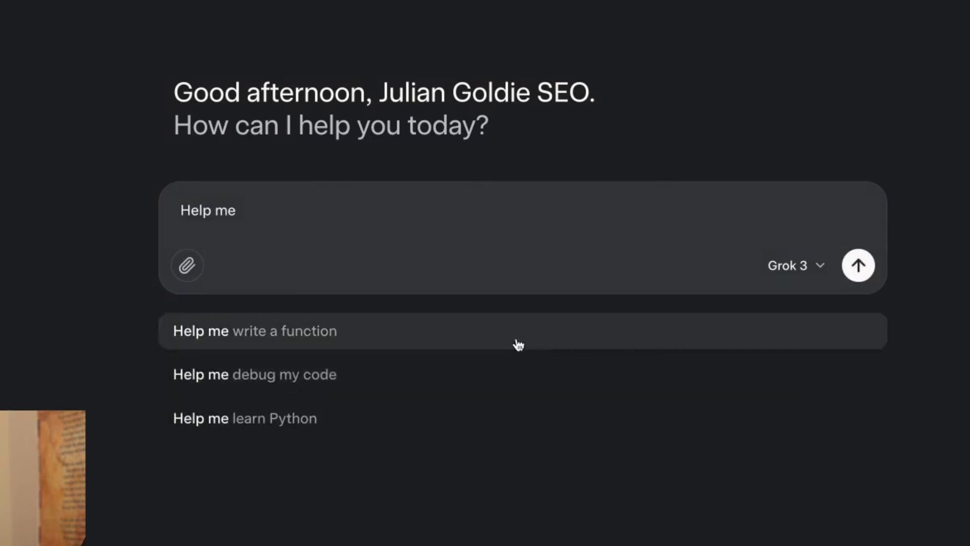
left_click(433, 219)
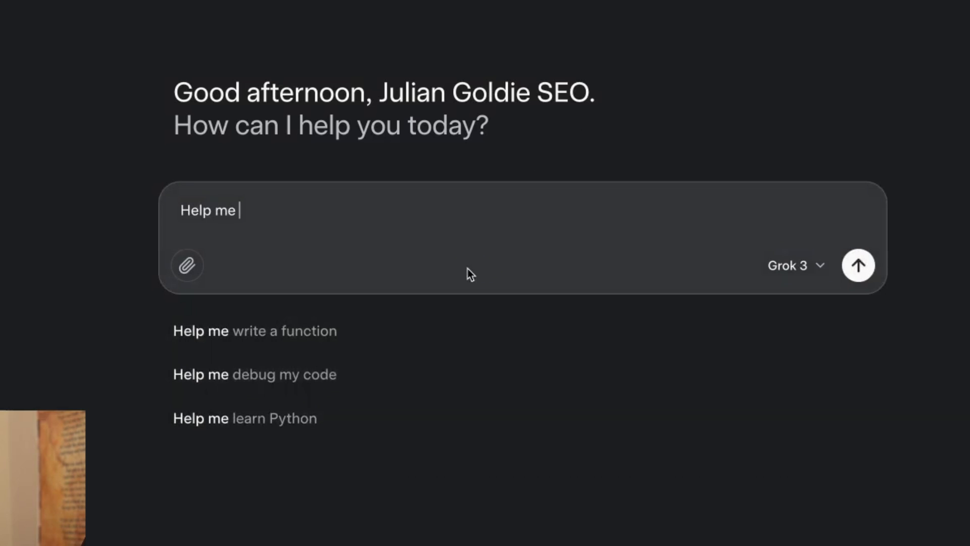
type("write ma")
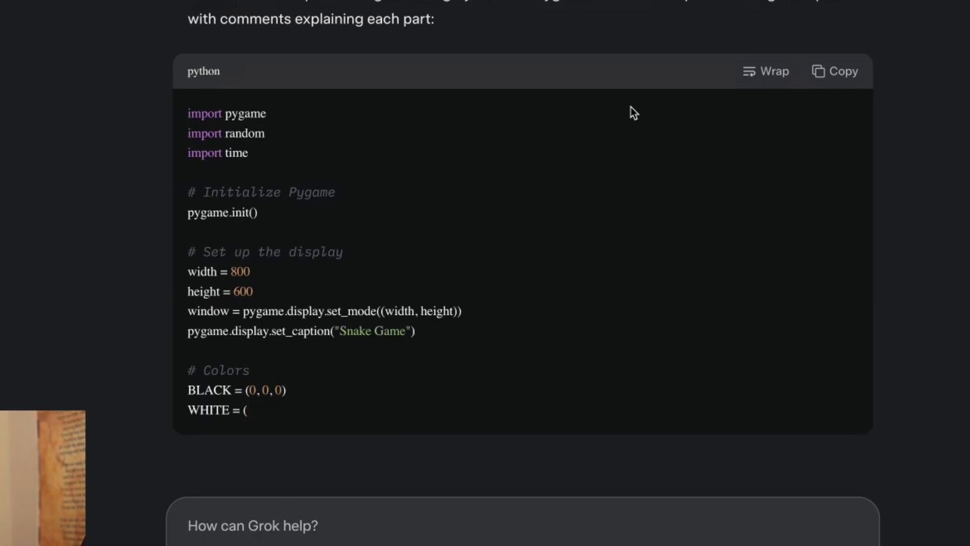
- Examine the generated Pygame Snake code with line wrapping turned on and read the customization notes below it
scroll(662, 28, "down", 20)
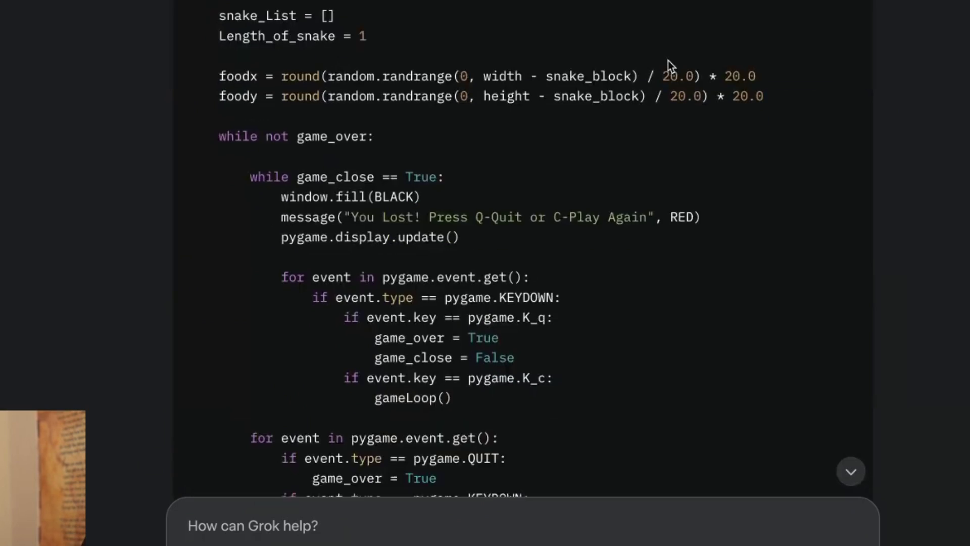
scroll(629, 50, "down", 5)
scroll(626, 116, "up", 20)
scroll(702, 101, "down", 5)
scroll(748, 15, "up", 5)
left_click(751, 75)
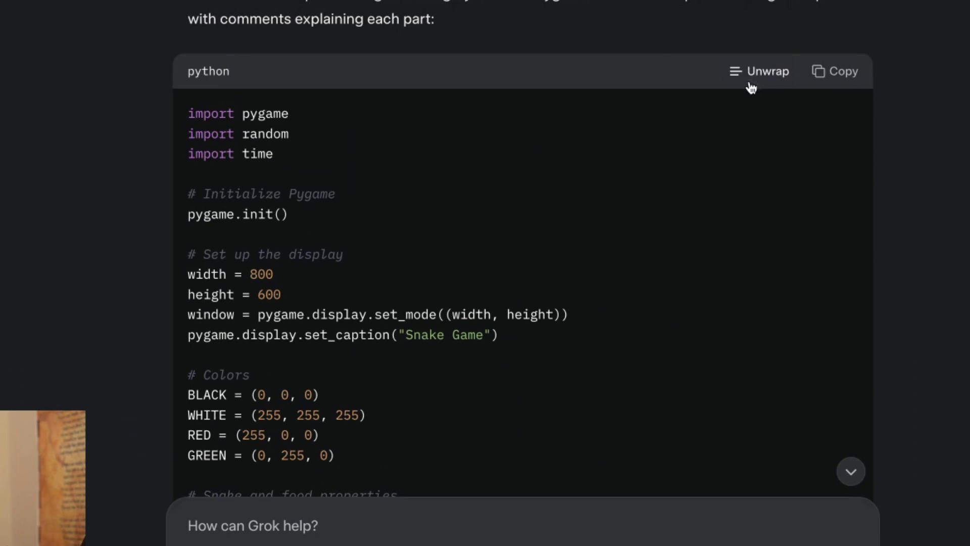
scroll(722, 252, "down", 20)
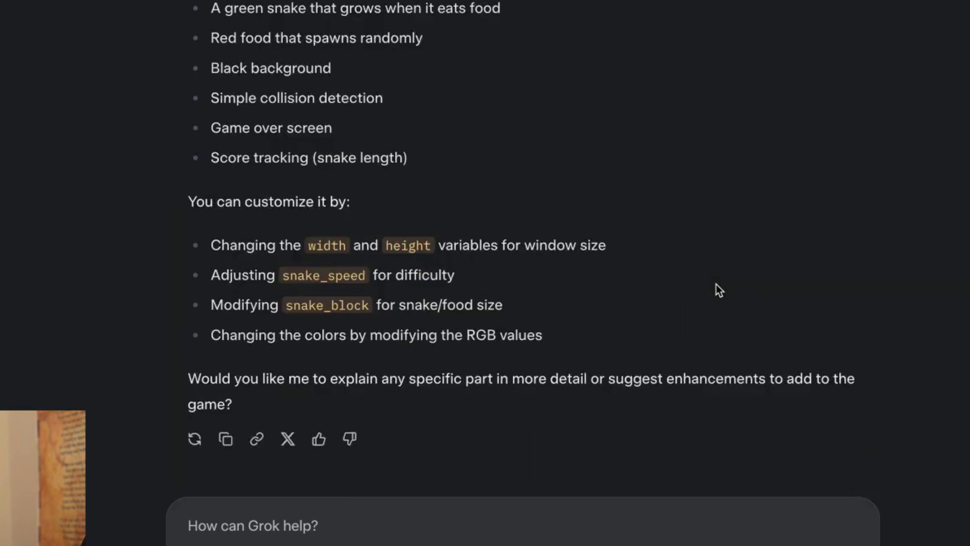
- Send Grok 3 the follow-up request "create a html for this game"
left_click(358, 540)
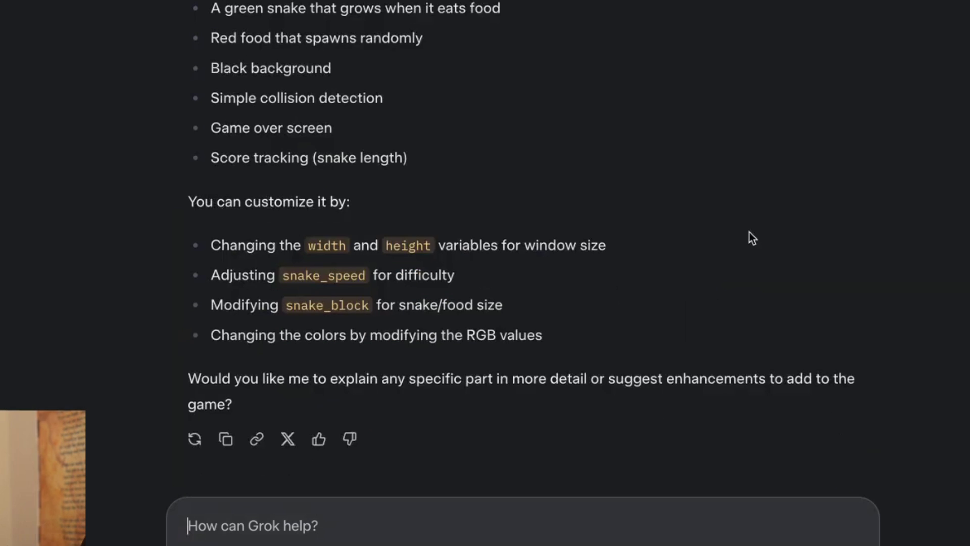
type("create a h")
type("tml for t")
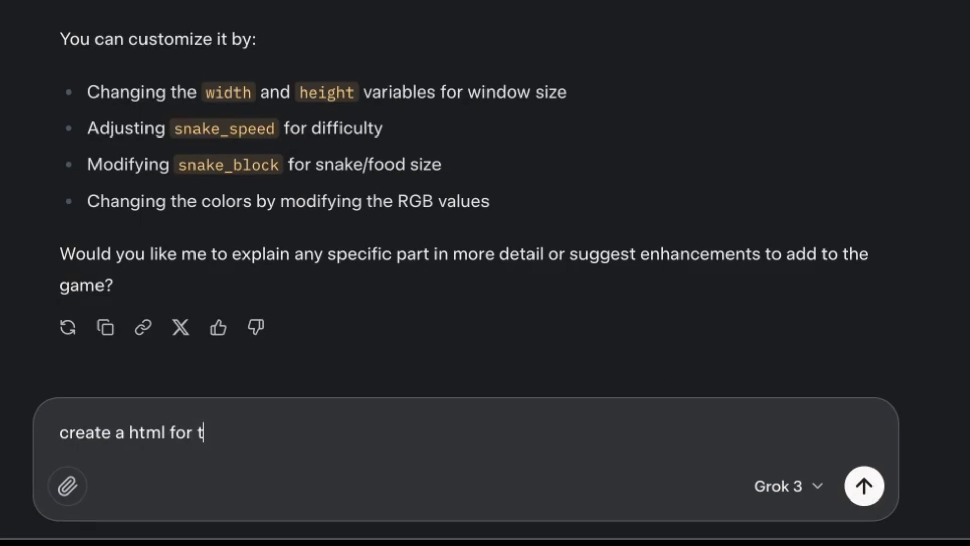
type("he")
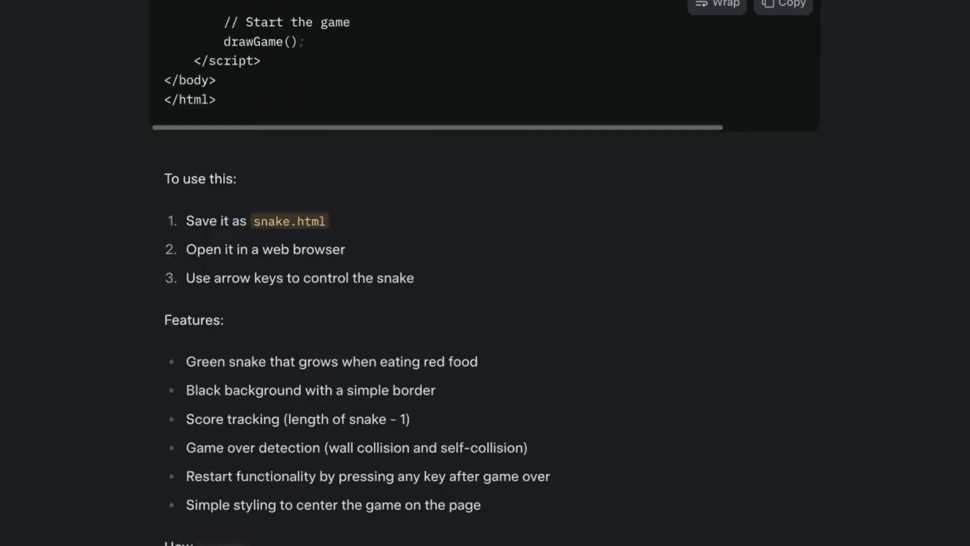
- Compare the earlier Python code with the HTML answer and copy the complete HTML code of the Snake game
scroll(366, 377, "up", 20)
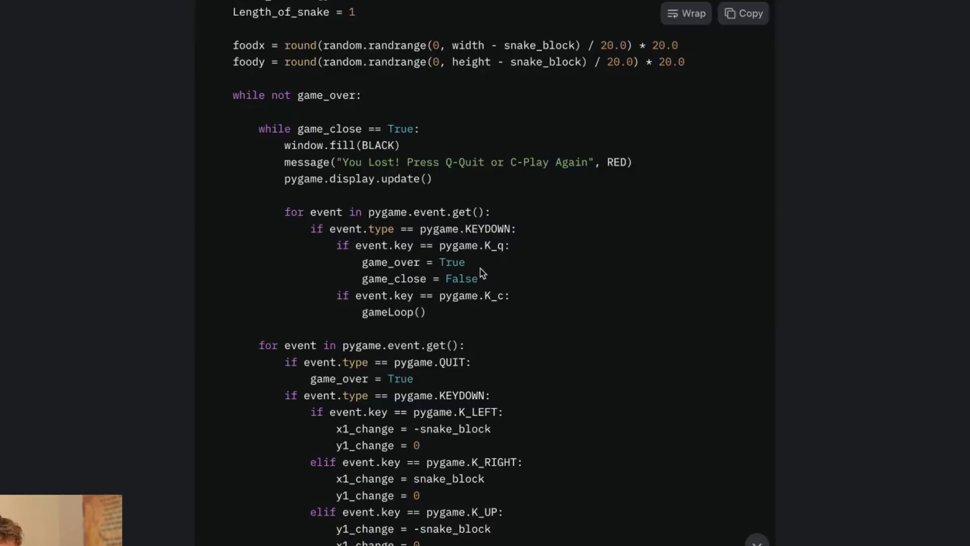
scroll(639, 526, "down", 20)
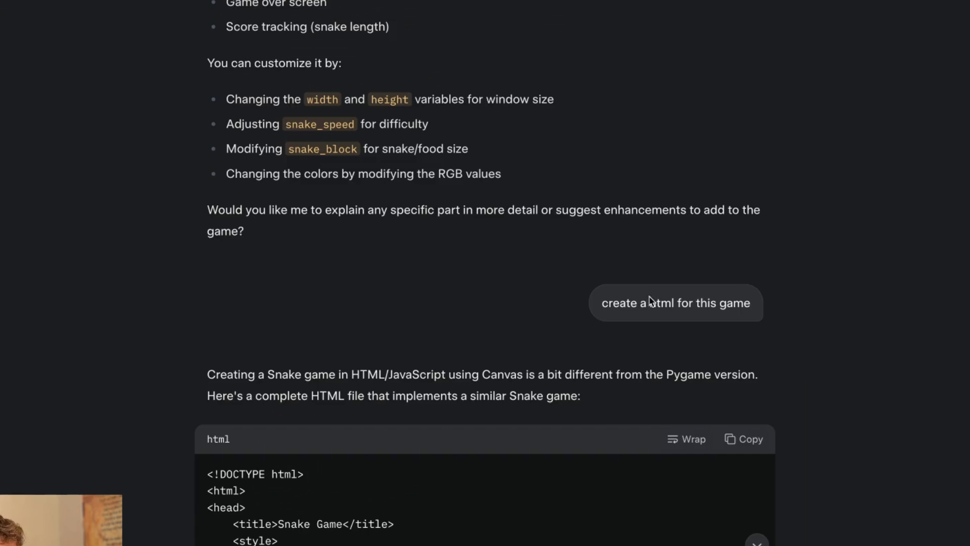
left_click(747, 439)
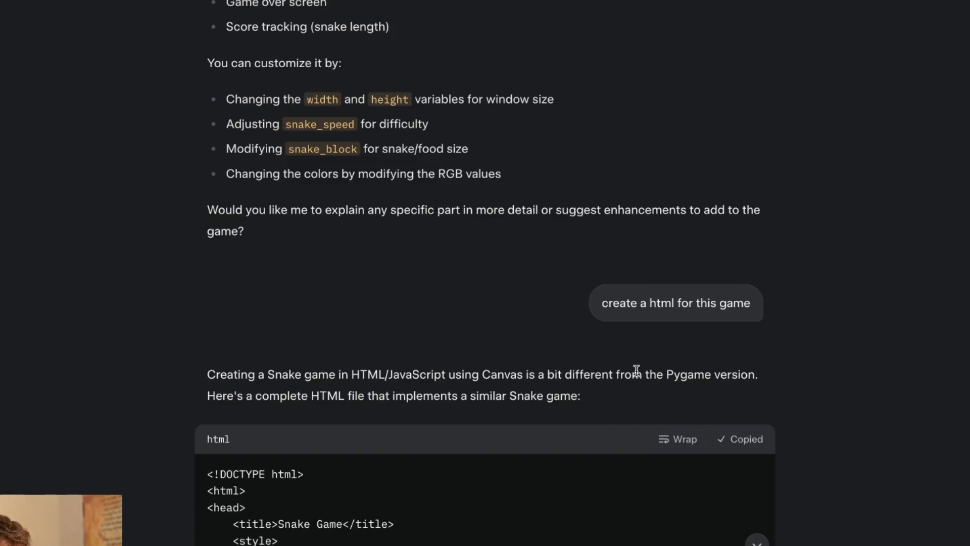
scroll(526, 396, "down", 20)
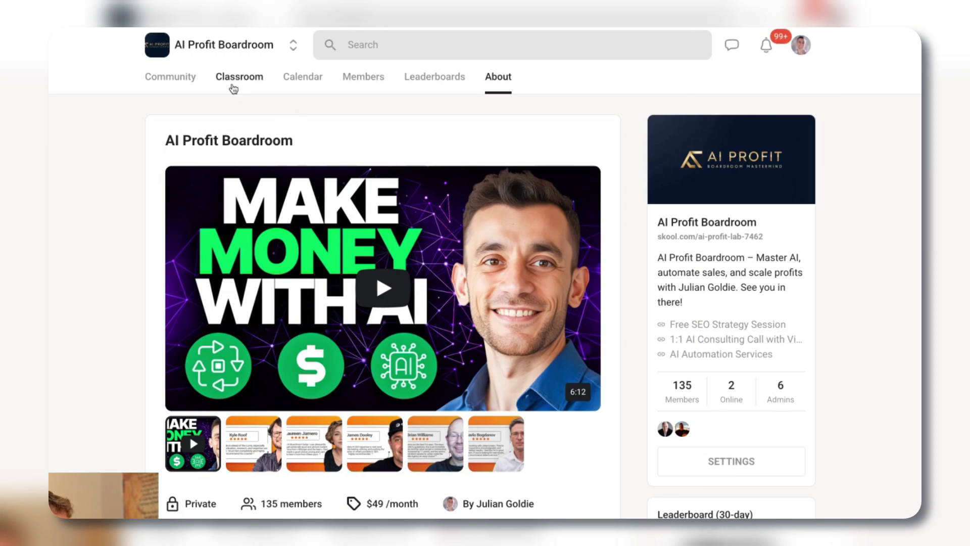
- Browse the course modules in the AI Profit Boardroom classroom, from Foundations & Getting Started to the SOPs collection
left_click(227, 80)
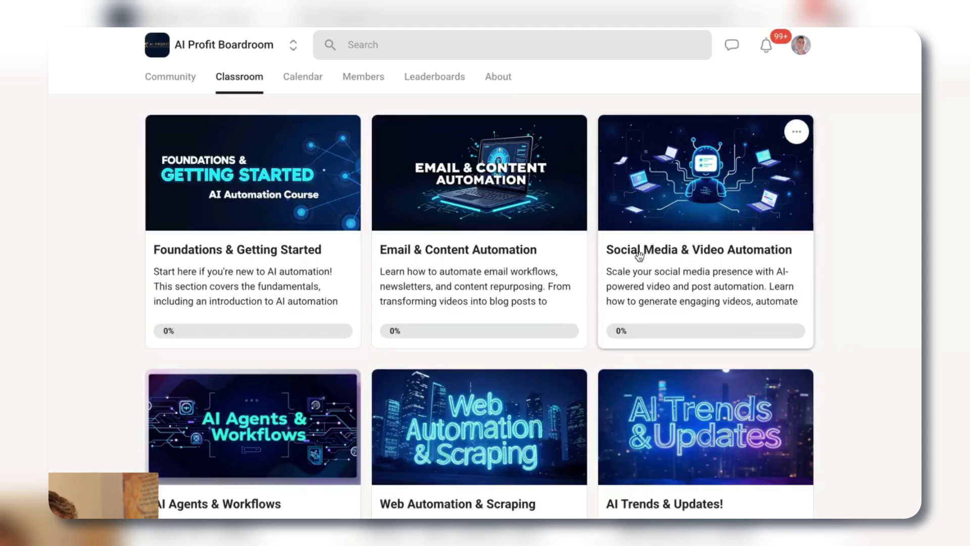
scroll(565, 325, "down", 5)
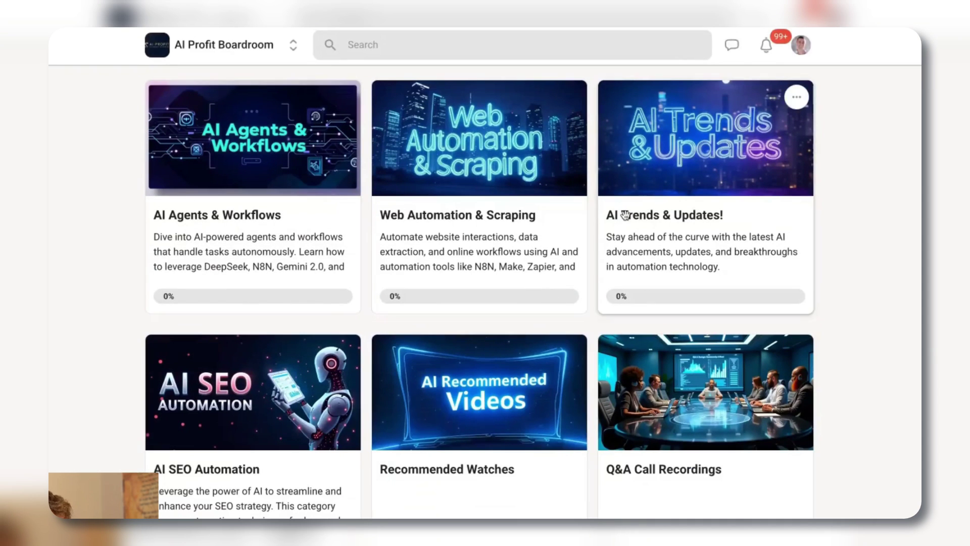
scroll(506, 395, "down", 5)
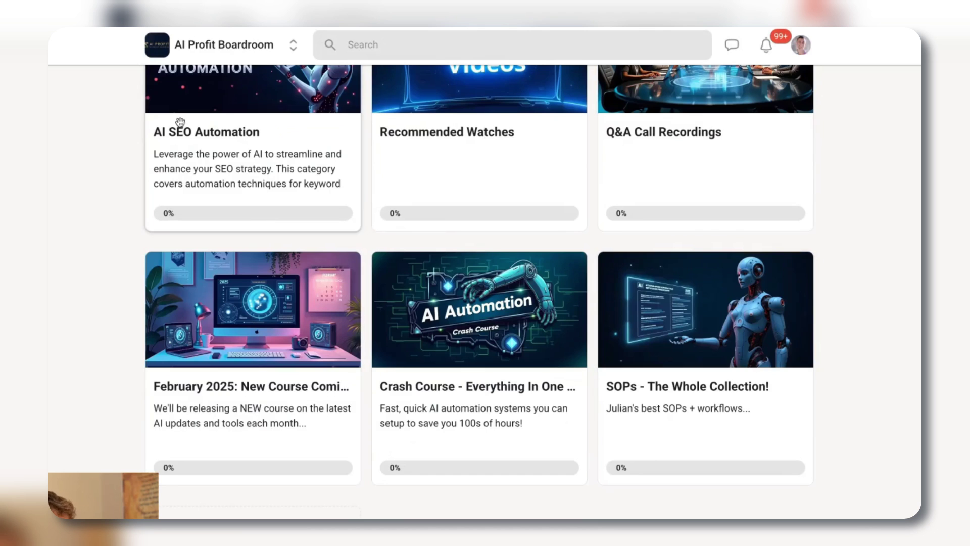
scroll(134, 148, "up", 10)
left_click(152, 87)
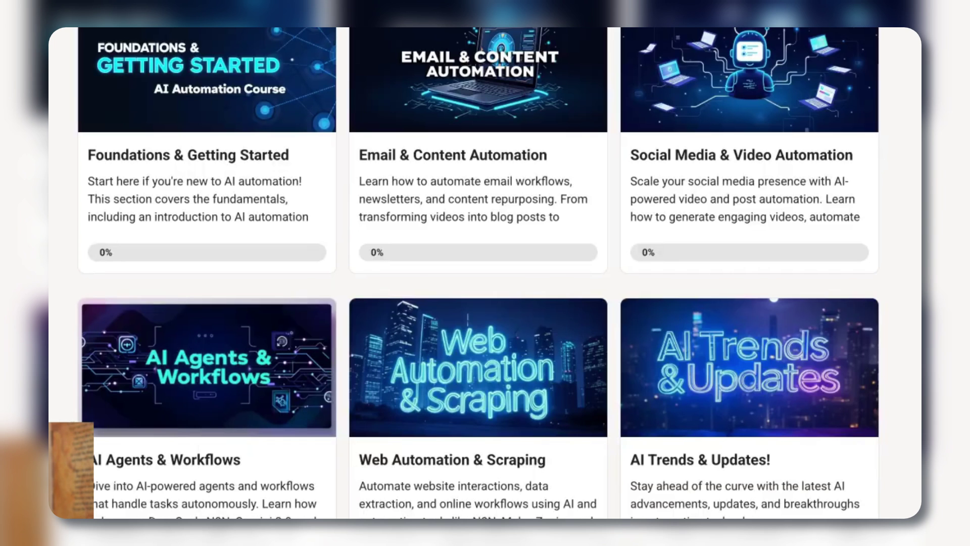
scroll(842, 353, "down", 3)
scroll(859, 353, "up", 5)
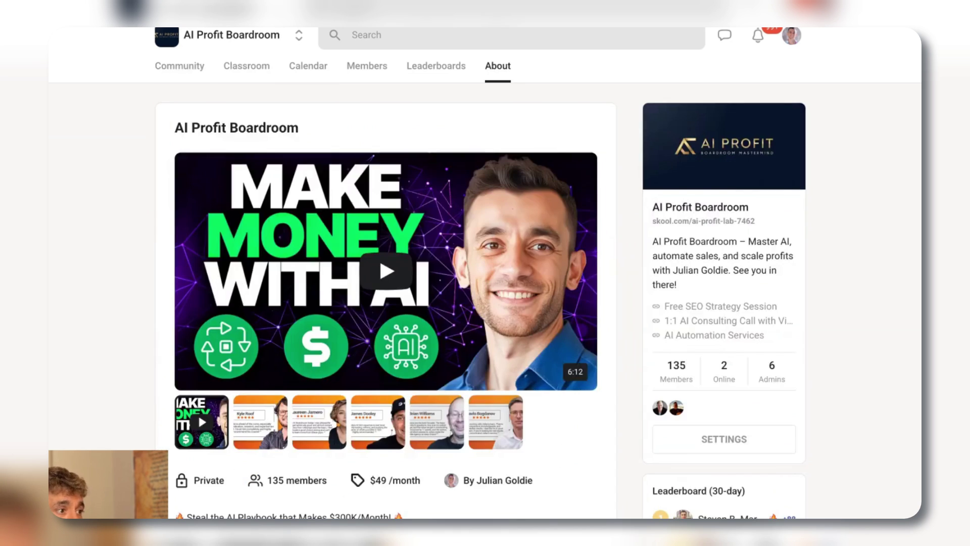
- Read the AI Profit Boardroom's About description, the Free Link Building Acceleration session benefits and the client testimonials
scroll(384, 273, "down", 5)
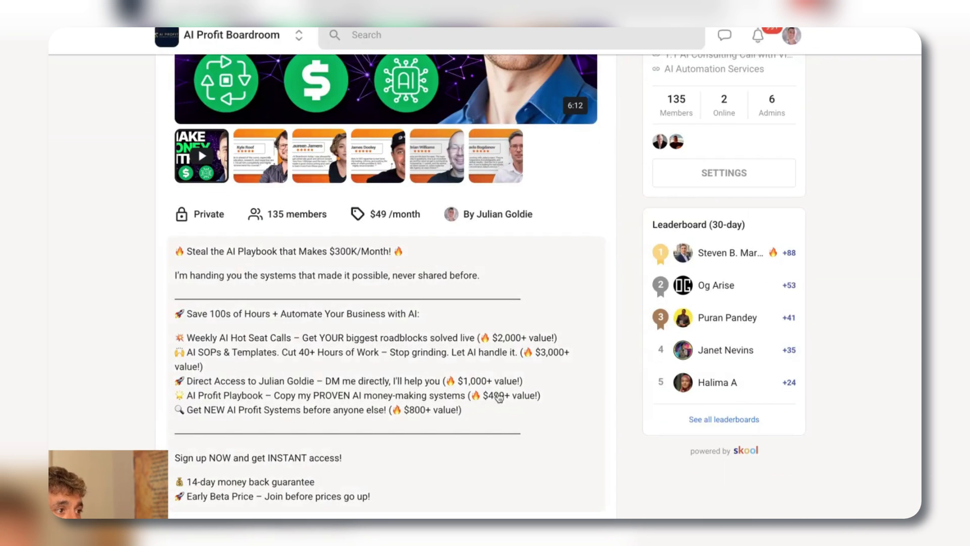
scroll(498, 398, "up", 5)
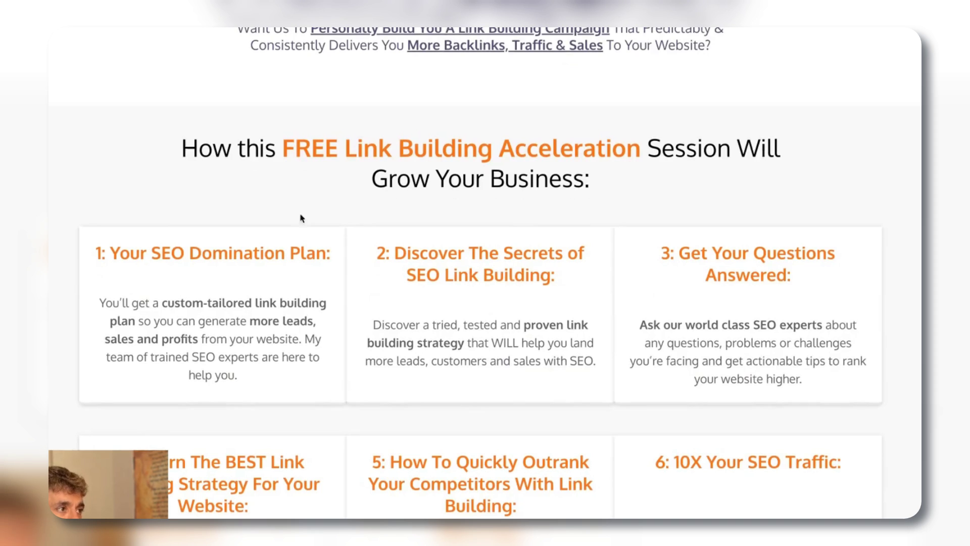
scroll(302, 219, "down", 2)
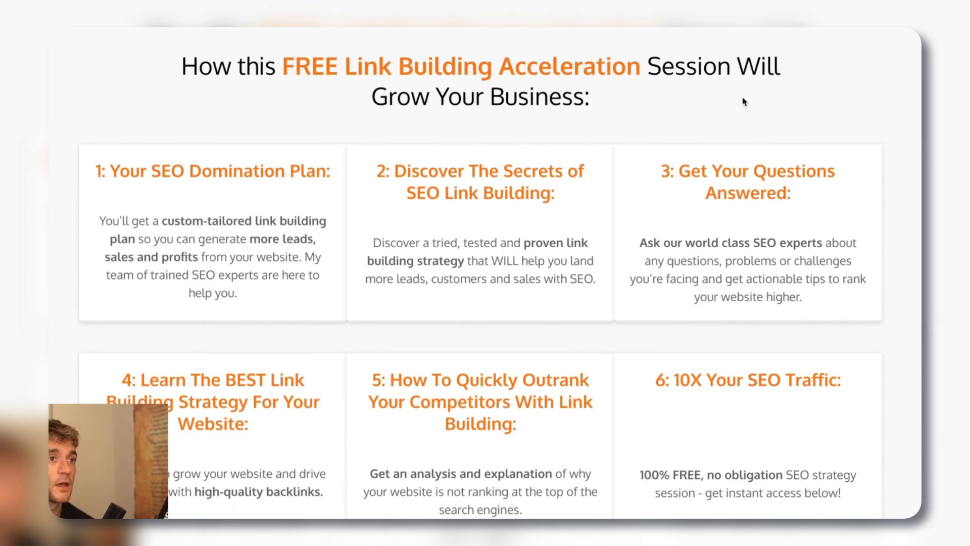
scroll(769, 198, "down", 1)
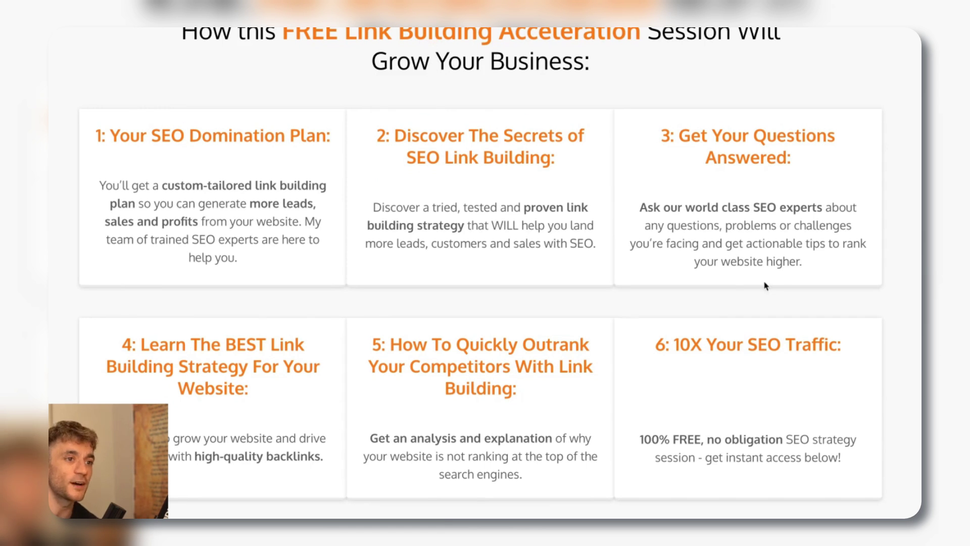
scroll(698, 338, "down", 20)
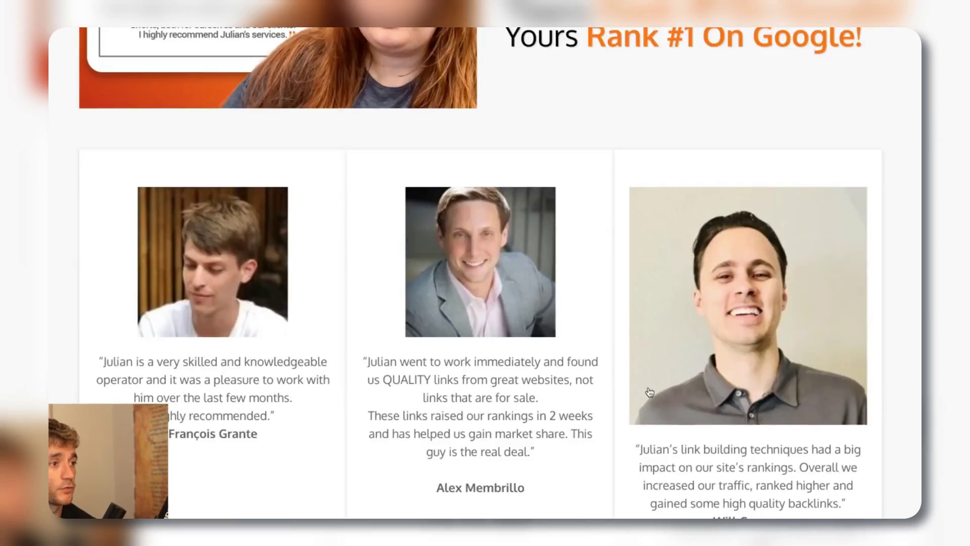